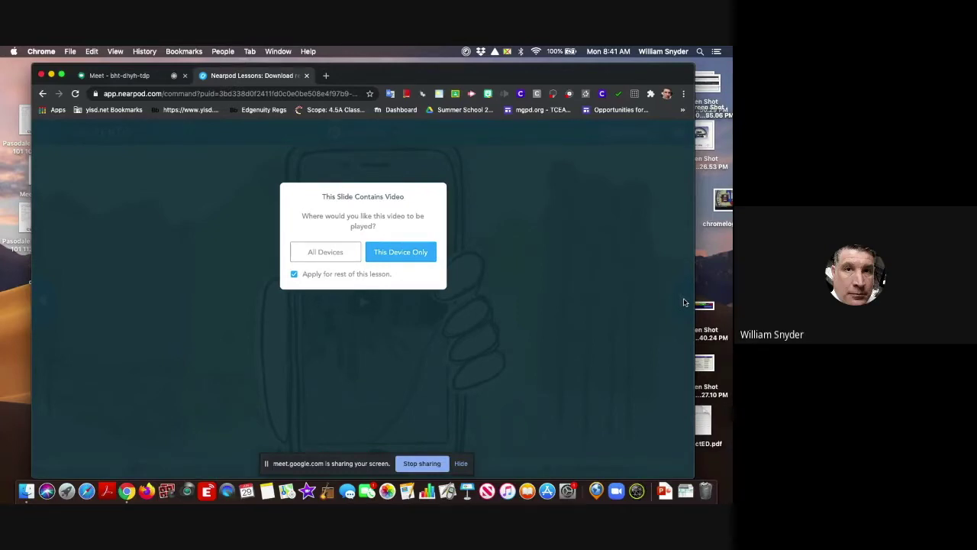
Set the slide's video to play on all devices and check the Google Meet chat before returning to the Nearpod lesson
{"action": "left_click", "coordinate": [332, 258]}
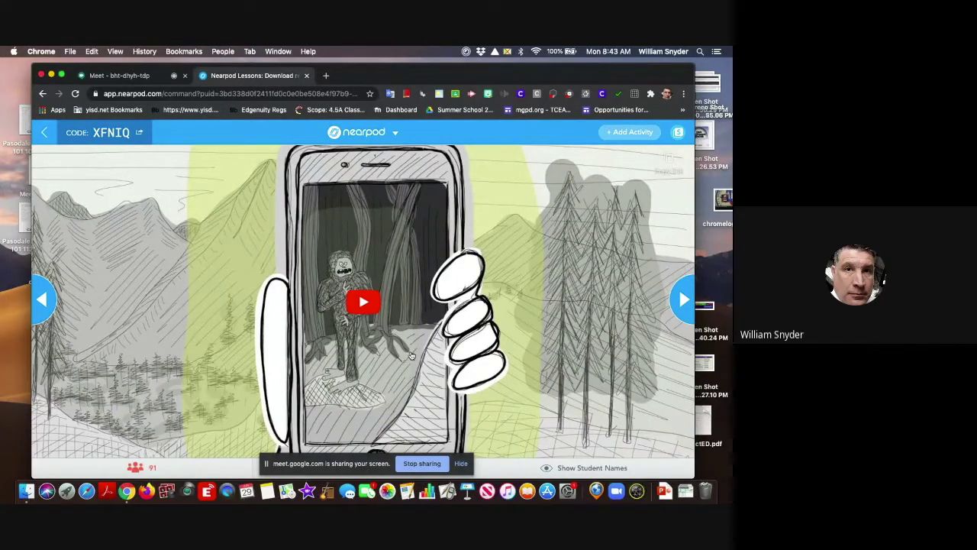
{"action": "left_click", "coordinate": [120, 76]}
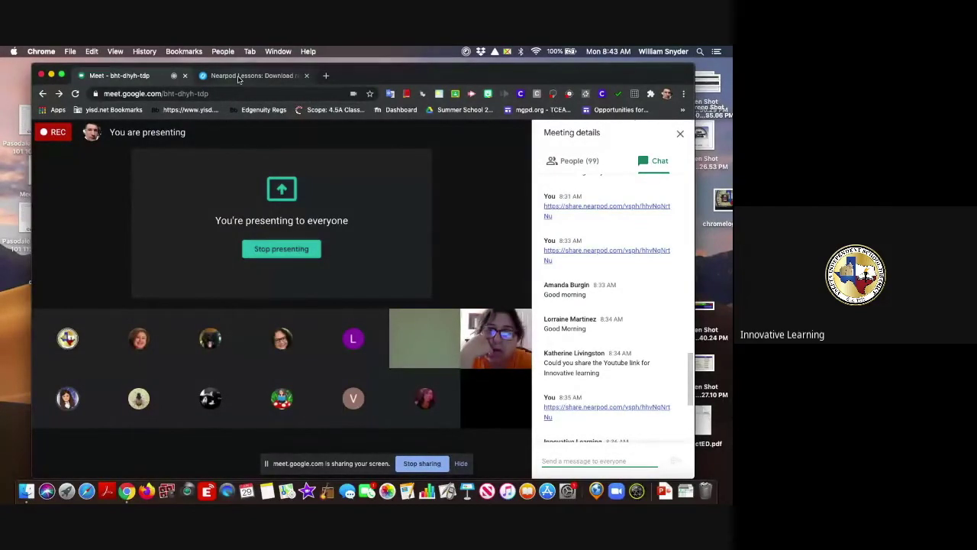
{"action": "left_click", "coordinate": [239, 76]}
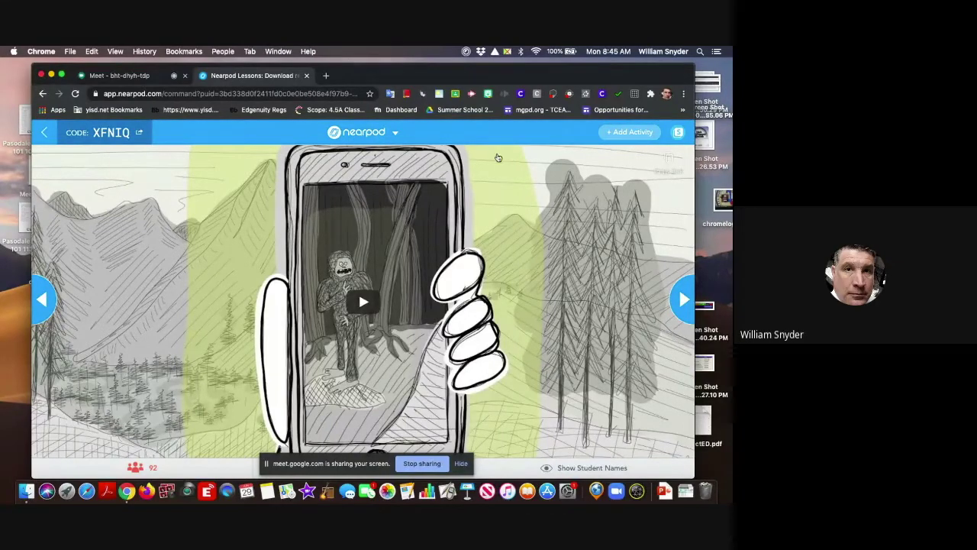
Advance the lesson past "Let's Dive into Bulb" to the bulb website slide and open the site in a full-screen window
{"action": "left_click", "coordinate": [682, 303]}
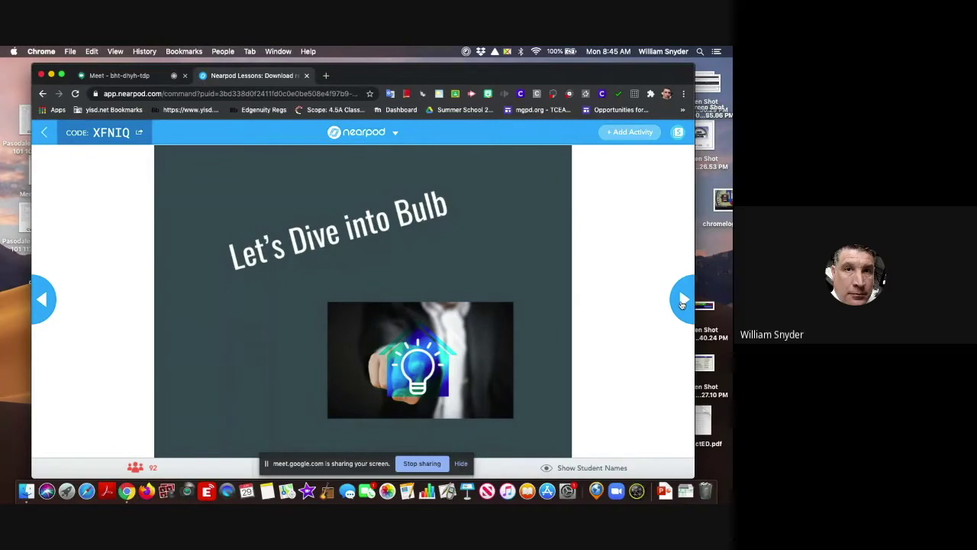
{"action": "left_click", "coordinate": [683, 304]}
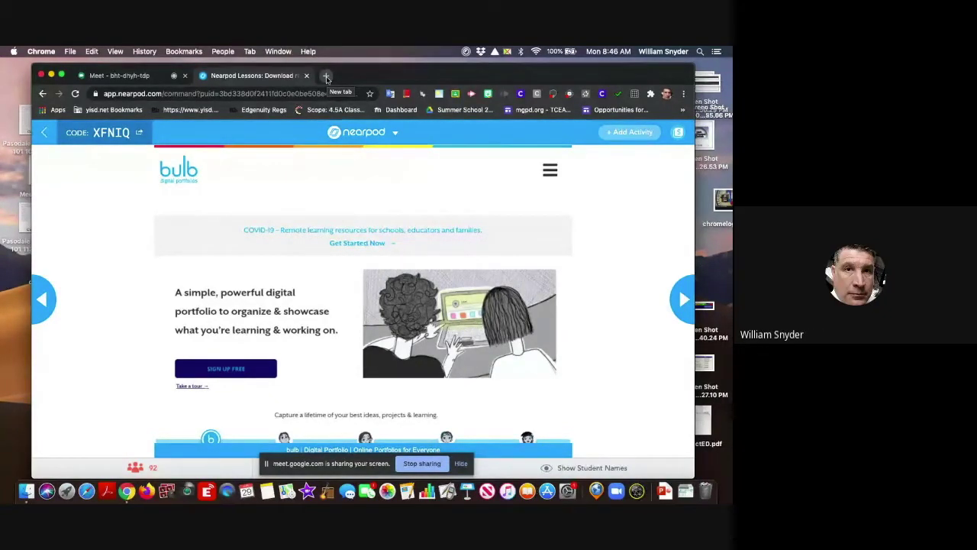
{"action": "left_click", "coordinate": [677, 134]}
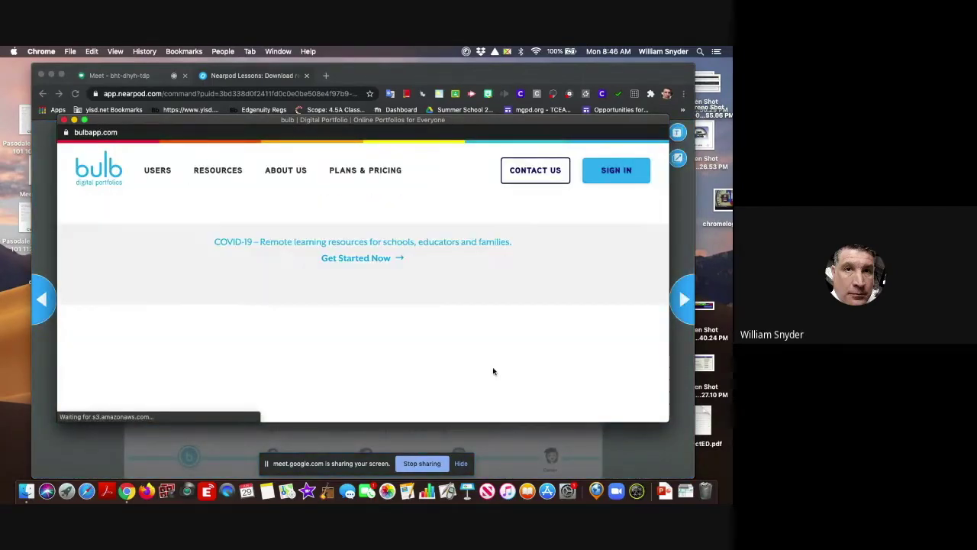
{"action": "scroll", "coordinate": [465, 266], "scroll_direction": "down", "scroll_amount": 2}
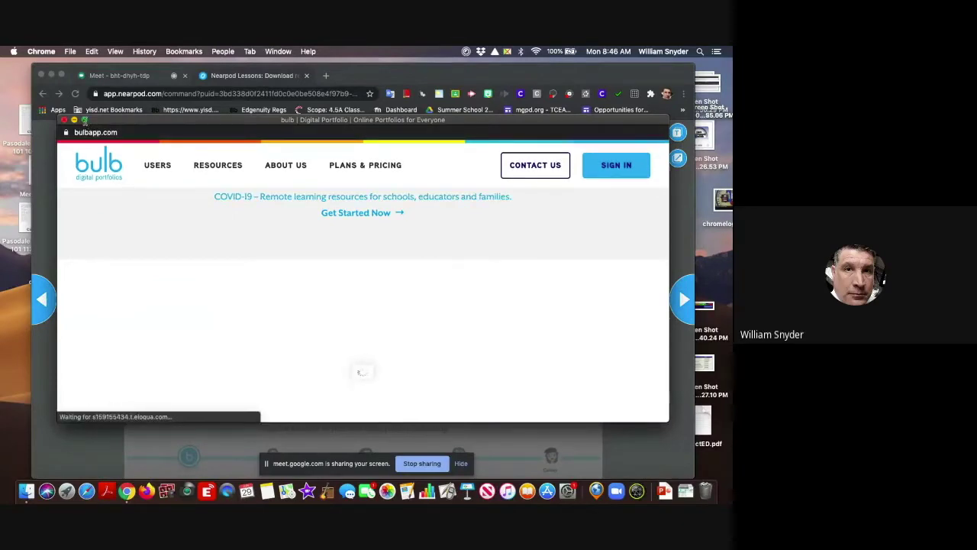
{"action": "left_click", "coordinate": [84, 120]}
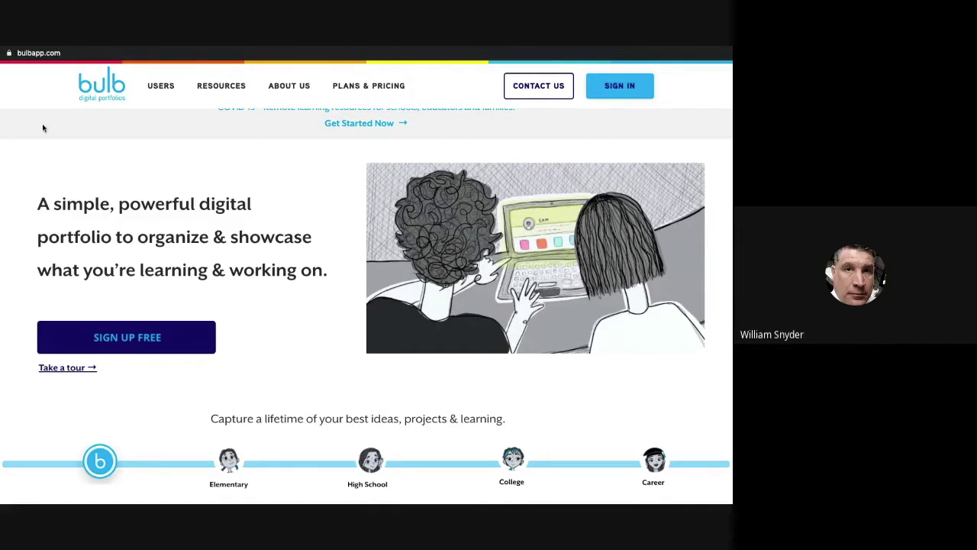
Open the teachers' page of bulb's COVID-19 Resources and review the steps in the Guide for Educators
{"action": "mouse_move", "coordinate": [218, 89]}
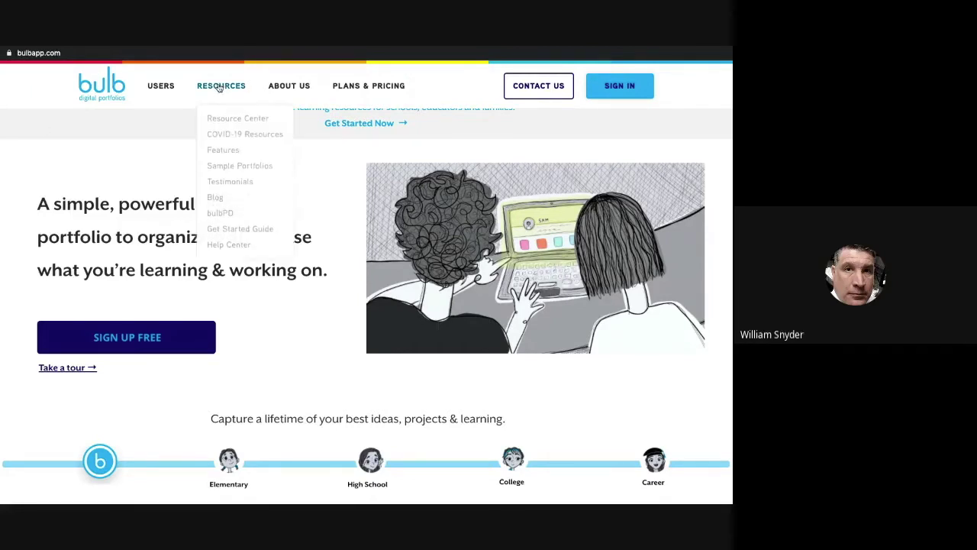
{"action": "left_click", "coordinate": [224, 135]}
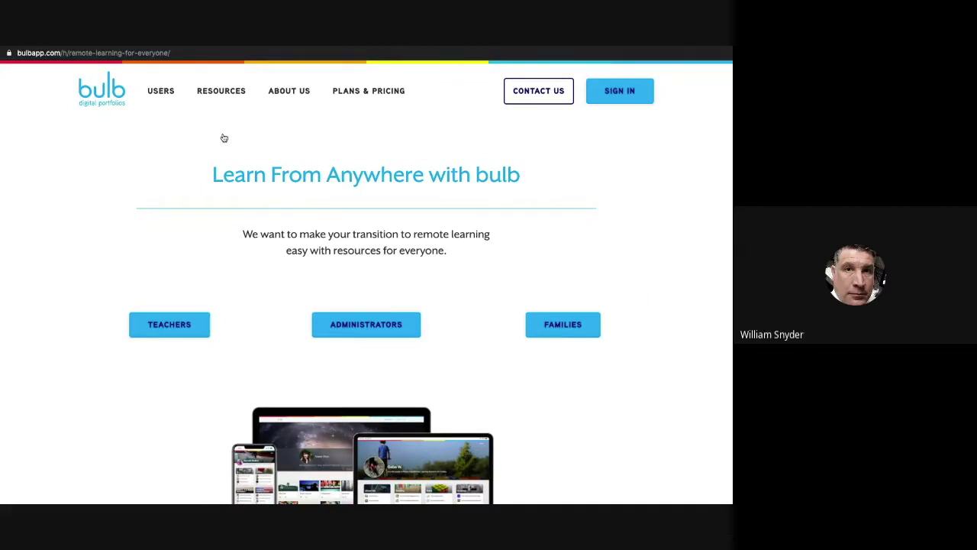
{"action": "left_click", "coordinate": [168, 328]}
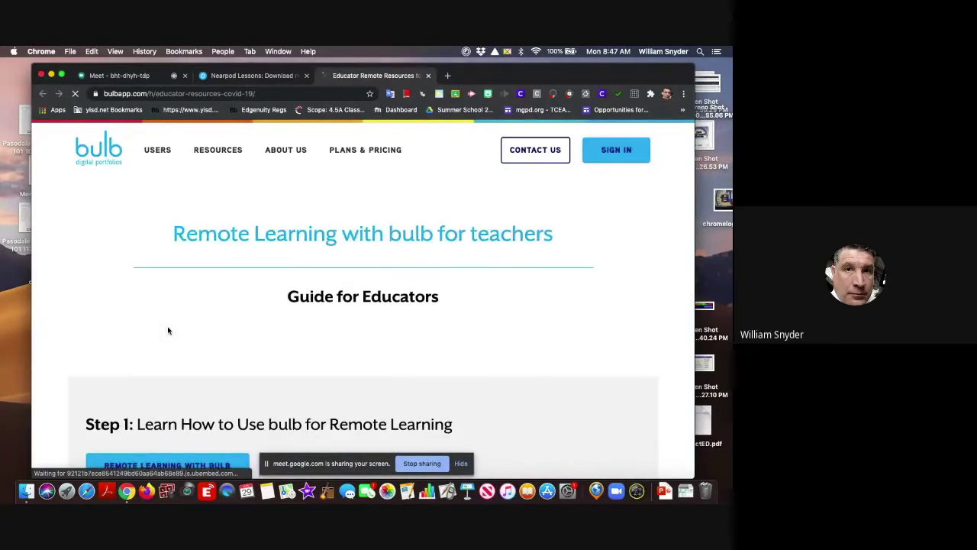
{"action": "scroll", "coordinate": [318, 271], "scroll_direction": "down", "scroll_amount": 4}
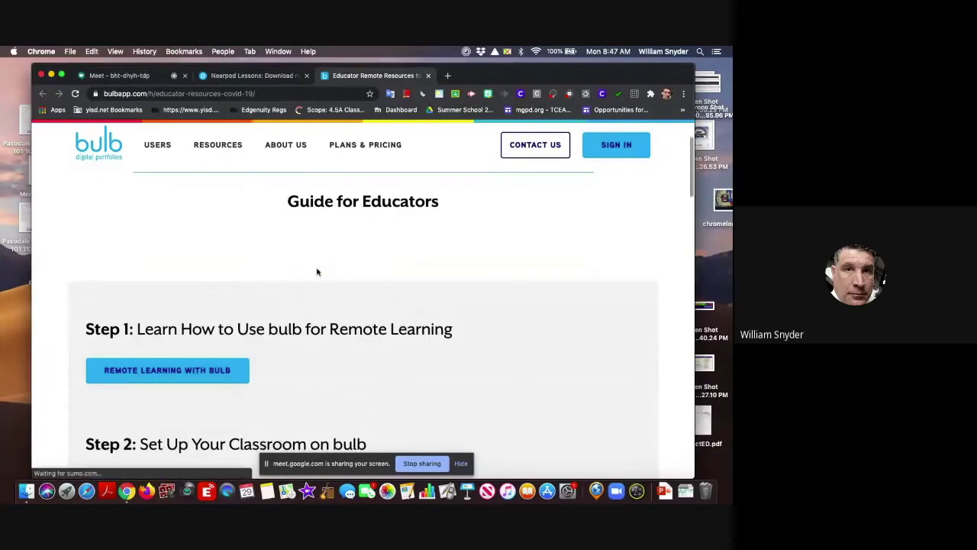
{"action": "scroll", "coordinate": [318, 271], "scroll_direction": "down", "scroll_amount": 3}
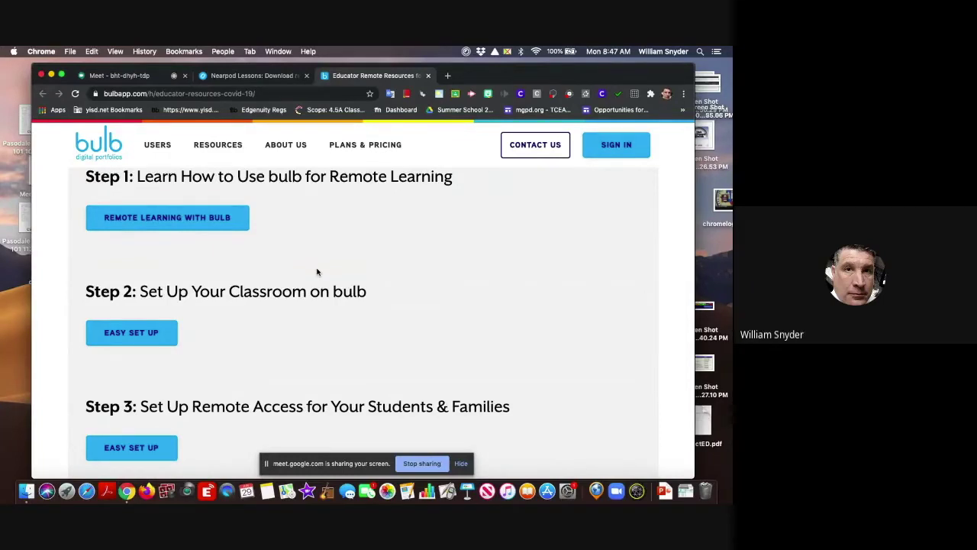
Sign in to bulb with the Google account
{"action": "left_click", "coordinate": [614, 147]}
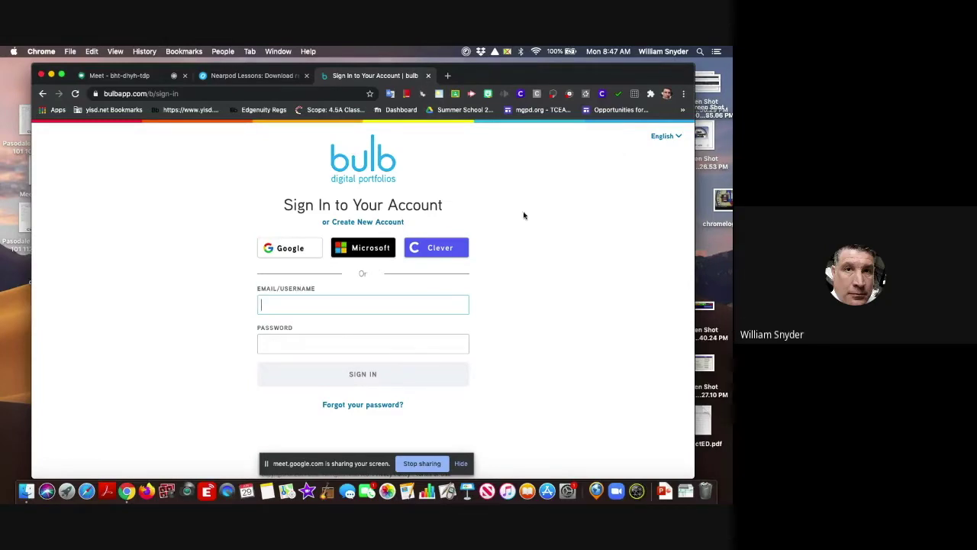
{"action": "left_click", "coordinate": [283, 250]}
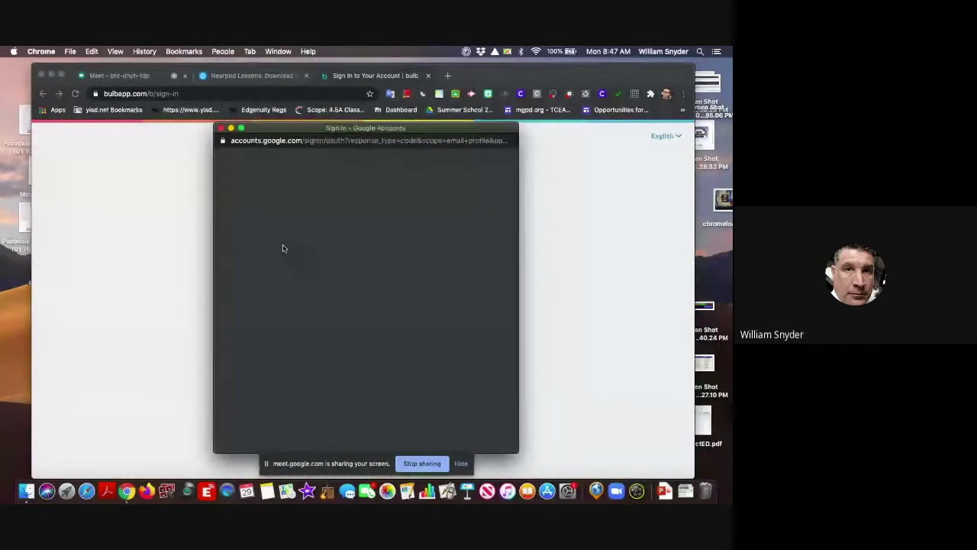
{"action": "left_click", "coordinate": [282, 250]}
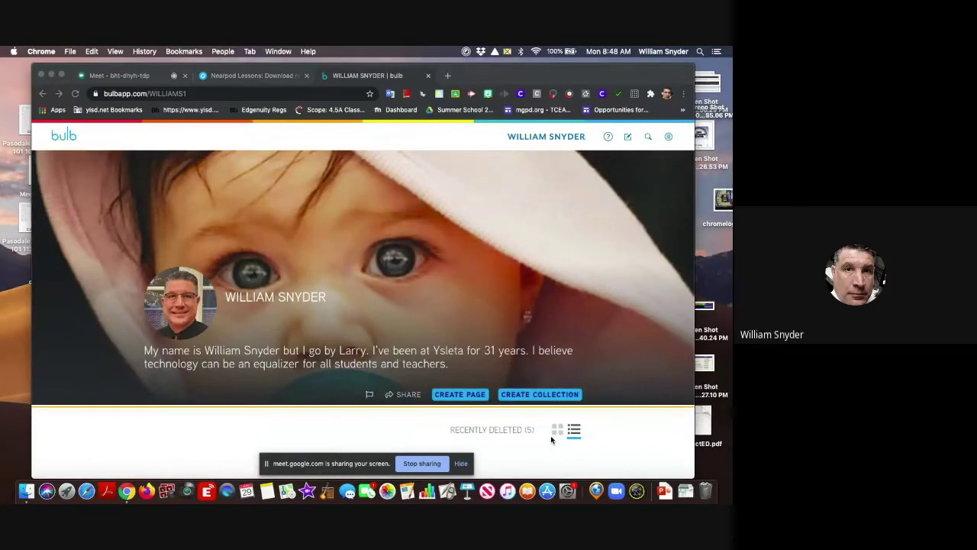
Look through the pages listed in the bulb portfolio and return to its profile banner
{"action": "scroll", "coordinate": [437, 303], "scroll_direction": "down", "scroll_amount": 5}
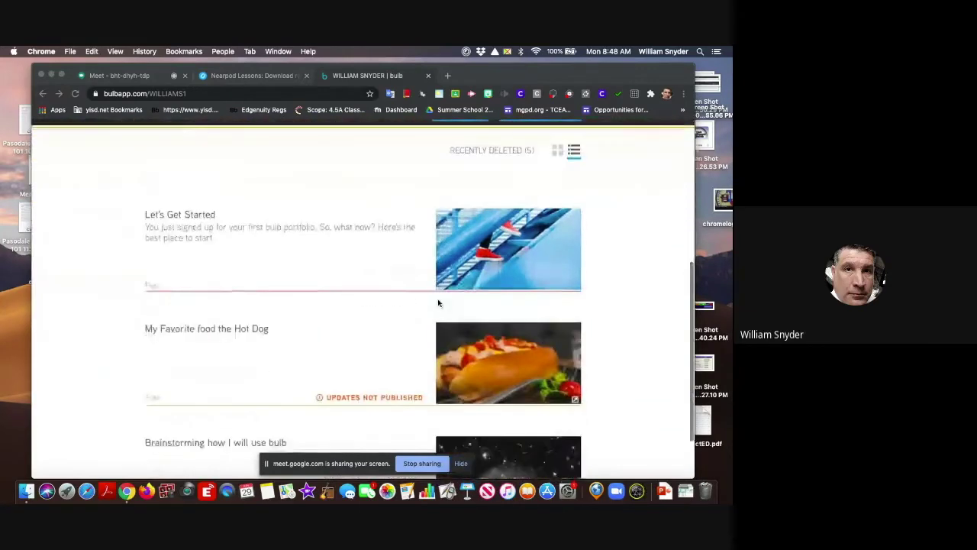
{"action": "scroll", "coordinate": [437, 303], "scroll_direction": "down", "scroll_amount": 2}
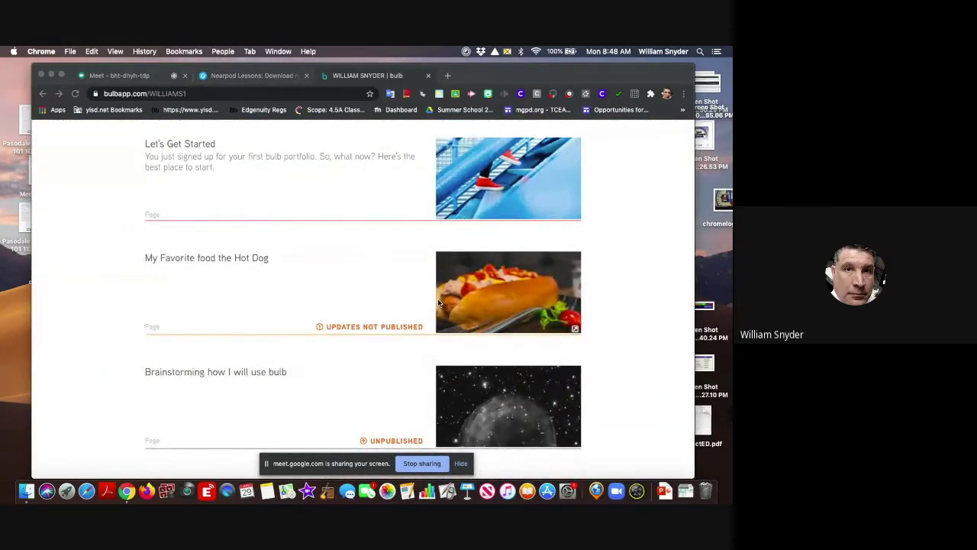
{"action": "scroll", "coordinate": [438, 303], "scroll_direction": "up", "scroll_amount": 6}
{"action": "scroll", "coordinate": [438, 303], "scroll_direction": "down", "scroll_amount": 5}
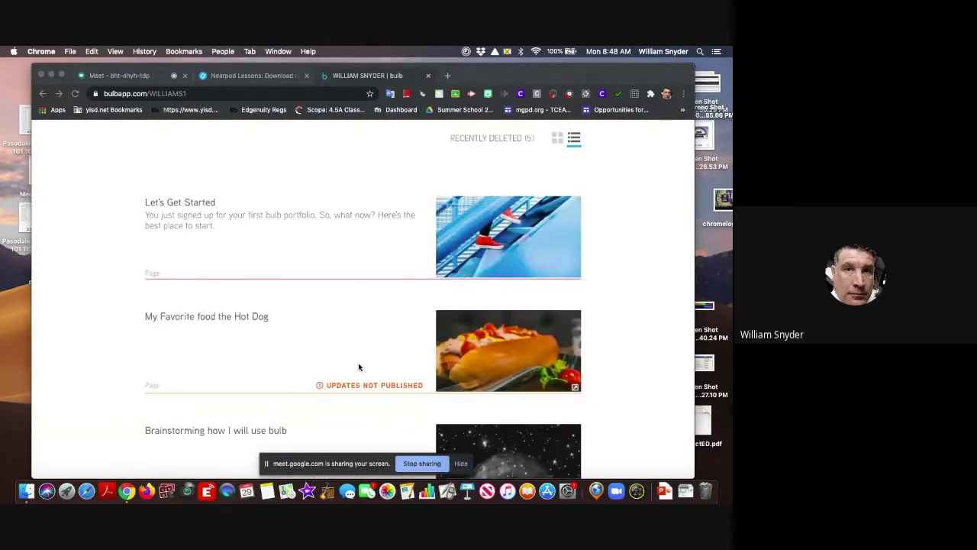
{"action": "scroll", "coordinate": [371, 290], "scroll_direction": "up", "scroll_amount": 5}
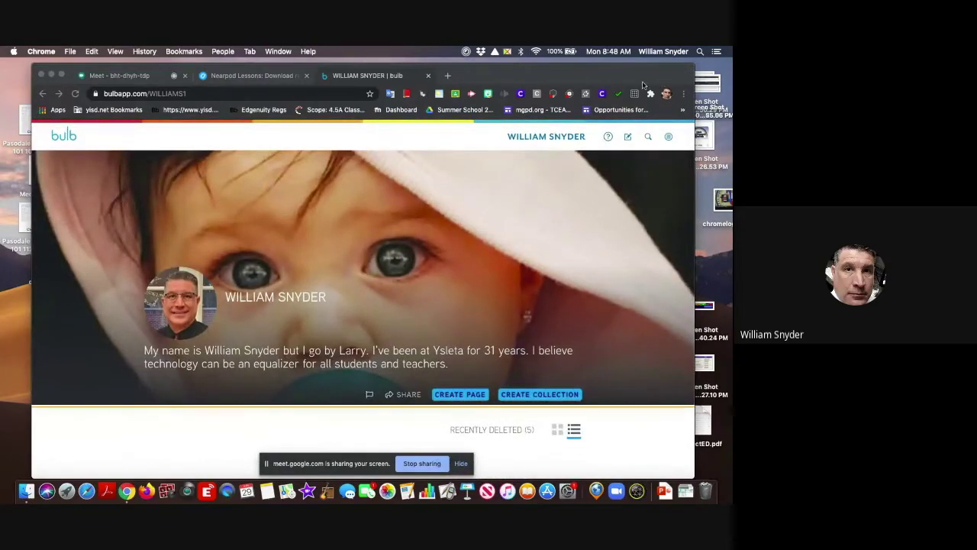
Review the account's Activity, Groups and Likes sections and close the account overview
{"action": "left_click", "coordinate": [669, 138]}
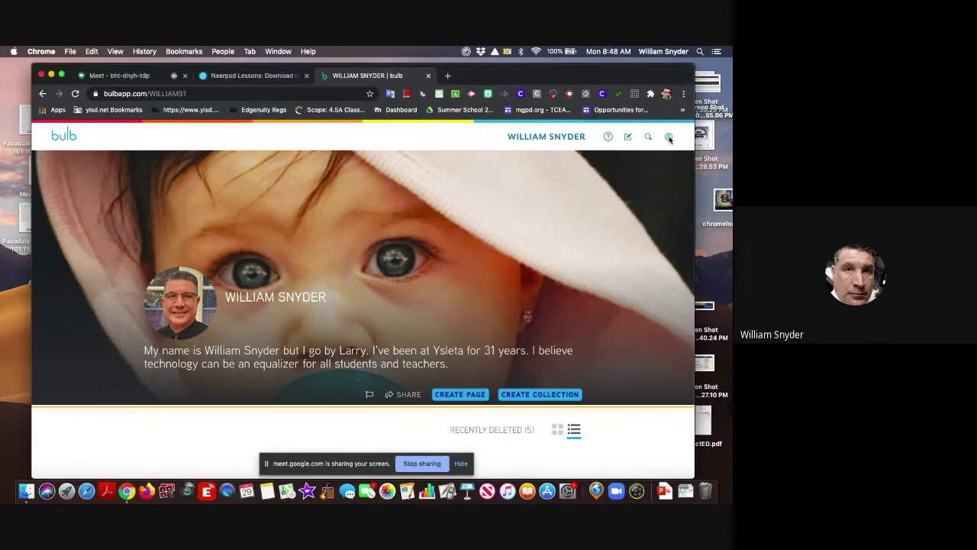
{"action": "left_click", "coordinate": [669, 138]}
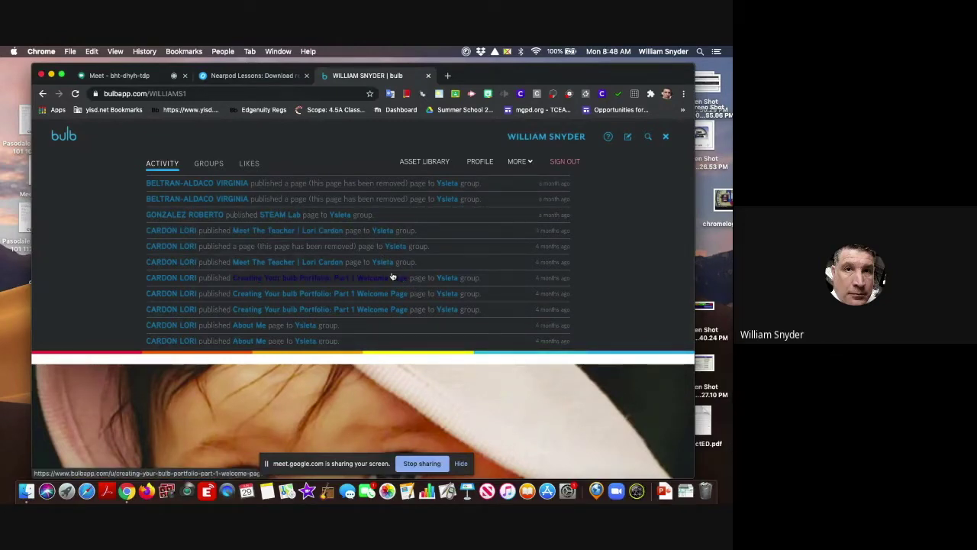
{"action": "left_click", "coordinate": [208, 164]}
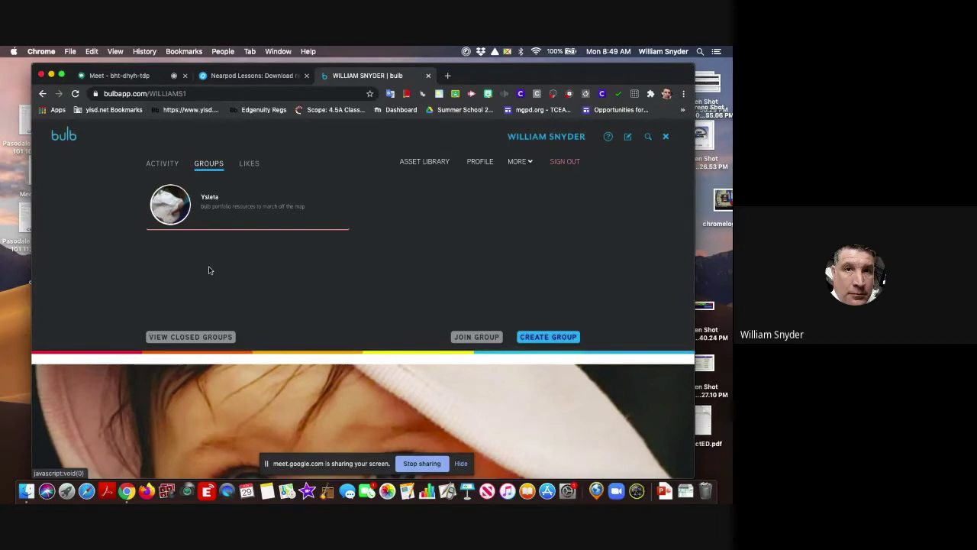
{"action": "left_click", "coordinate": [248, 164]}
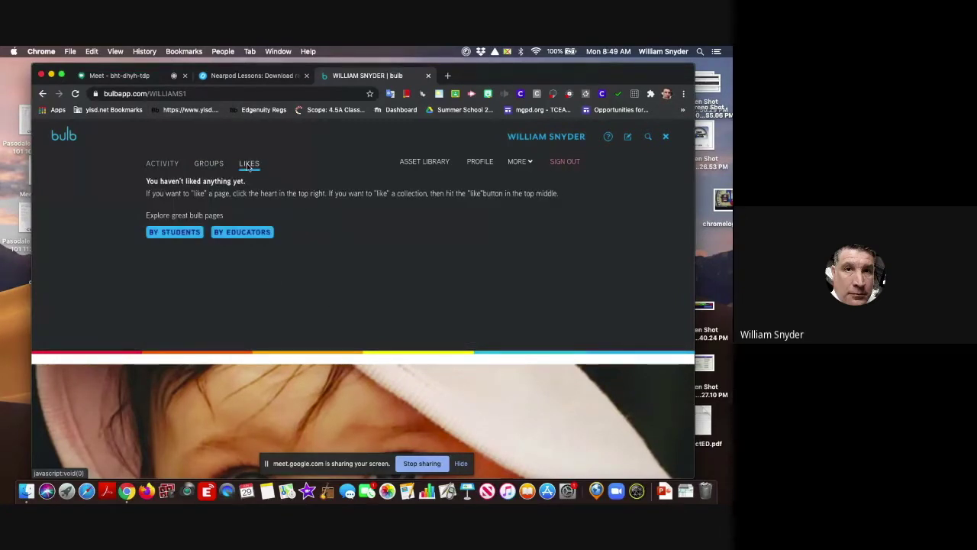
{"action": "left_click", "coordinate": [204, 166]}
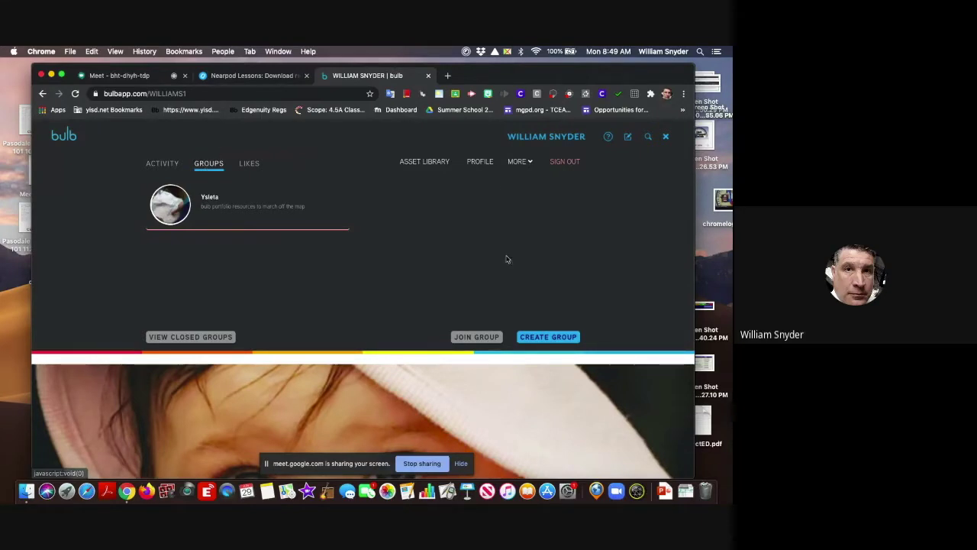
{"action": "left_click", "coordinate": [666, 137]}
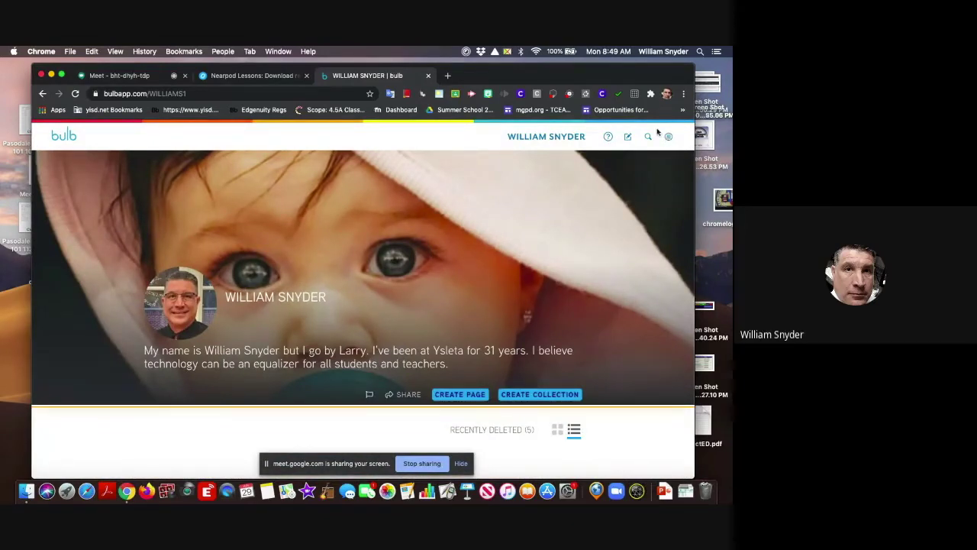
View bulb's search field and the Create Collection and Create Page options, closing each one after viewing it
{"action": "left_click", "coordinate": [649, 138]}
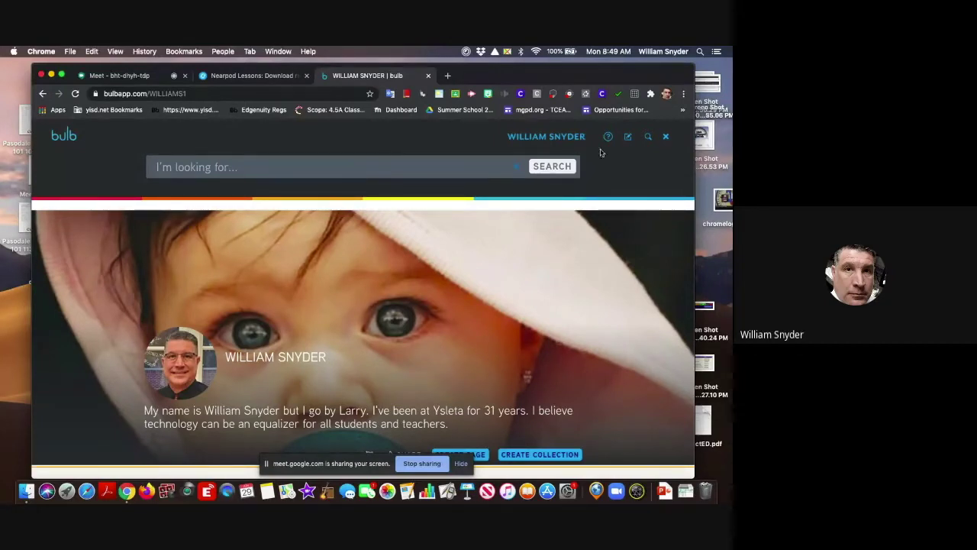
{"action": "left_click", "coordinate": [665, 138]}
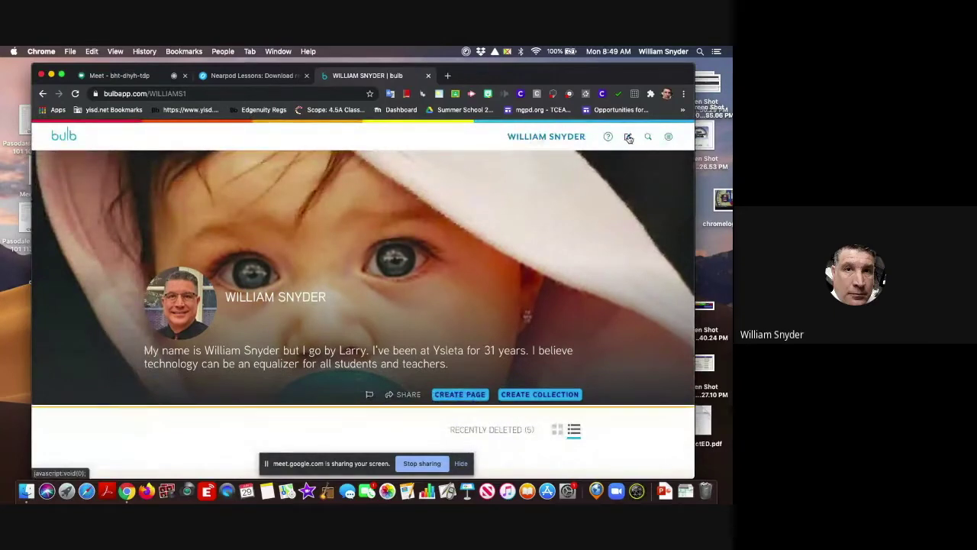
{"action": "left_click", "coordinate": [627, 139]}
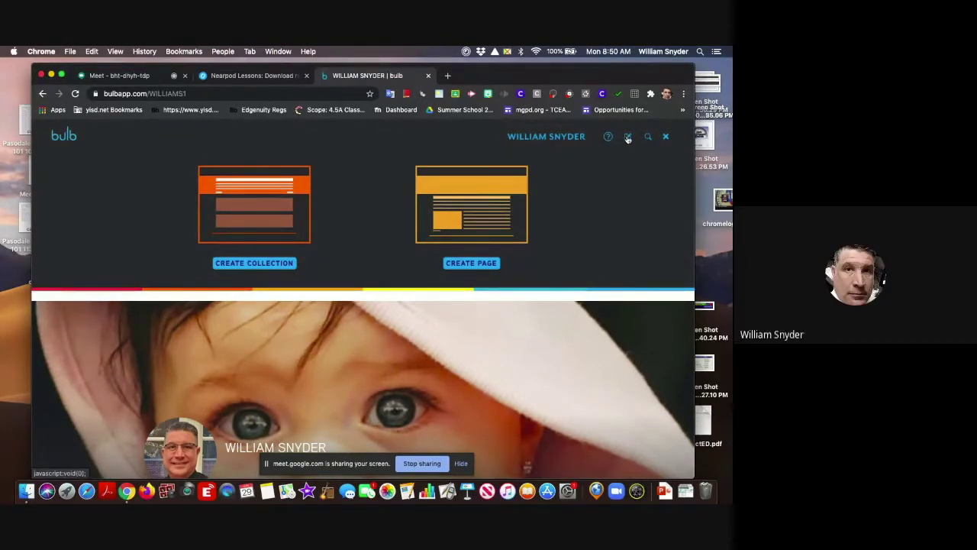
{"action": "left_click", "coordinate": [628, 138]}
Open bulb's help center, look over its topic categories, and close it to return to the portfolio
{"action": "left_click", "coordinate": [608, 138]}
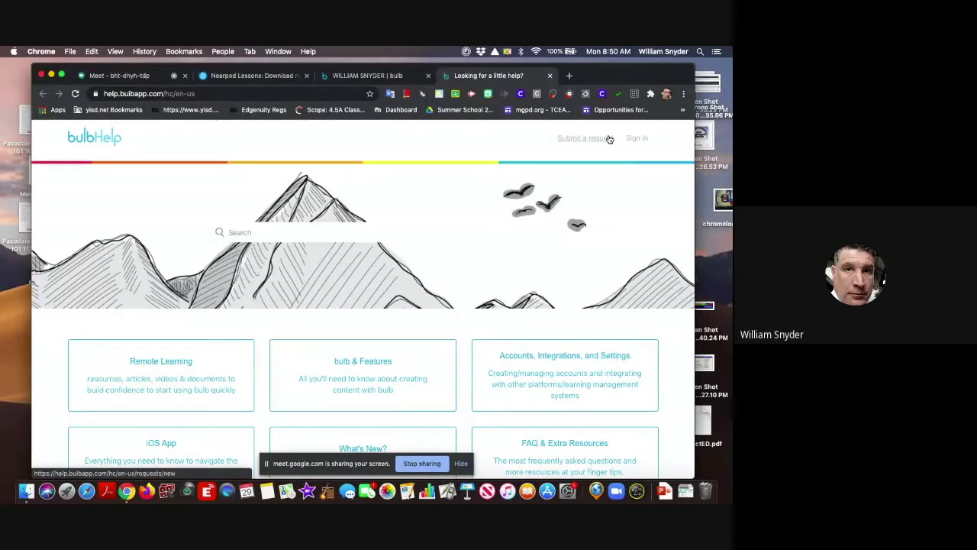
{"action": "scroll", "coordinate": [609, 138], "scroll_direction": "down", "scroll_amount": 5}
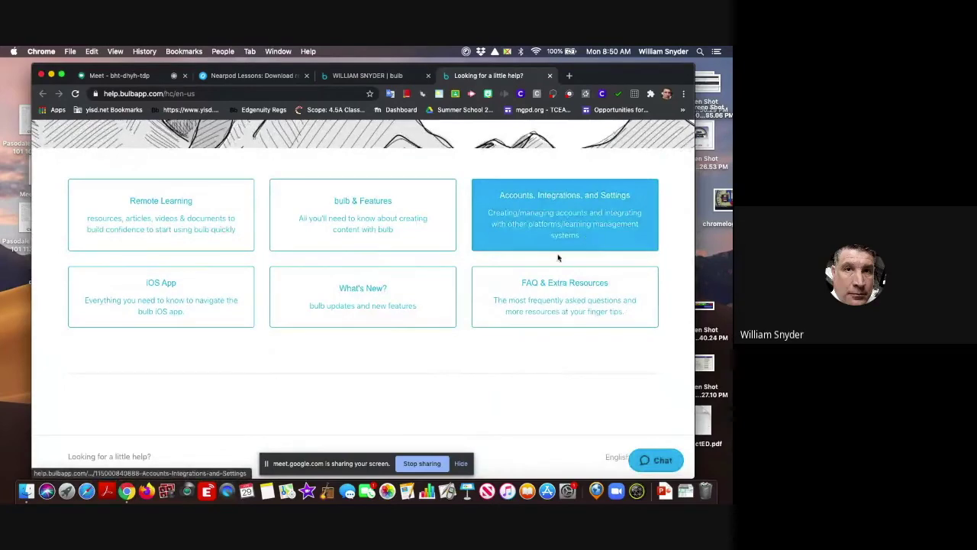
{"action": "scroll", "coordinate": [356, 313], "scroll_direction": "up", "scroll_amount": 5}
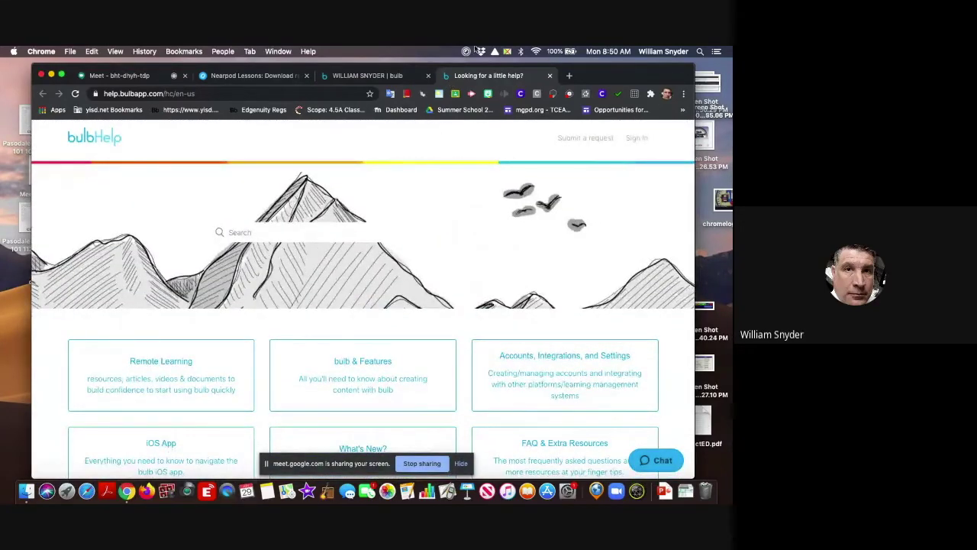
{"action": "left_click", "coordinate": [550, 76]}
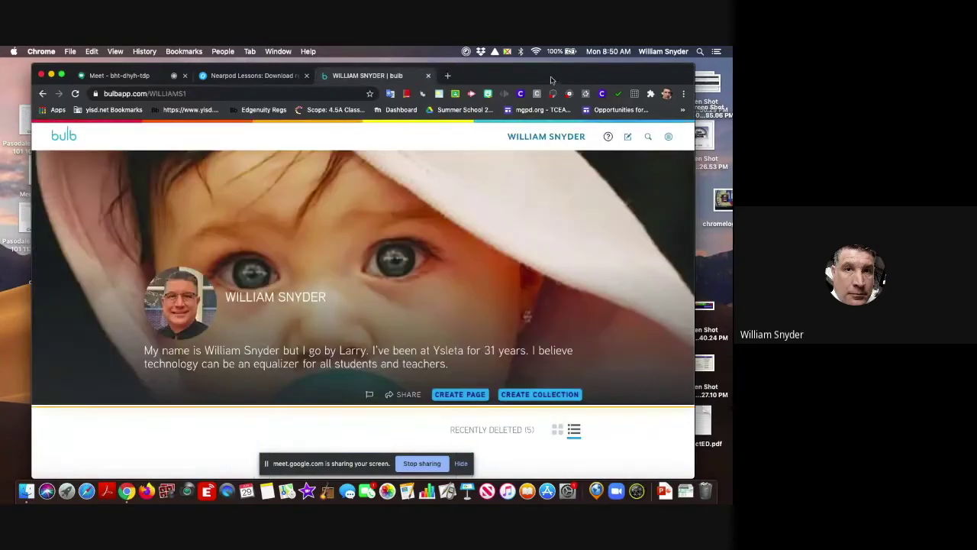
View the account's Groups overview again and return to the portfolio's main page
{"action": "left_click", "coordinate": [539, 137]}
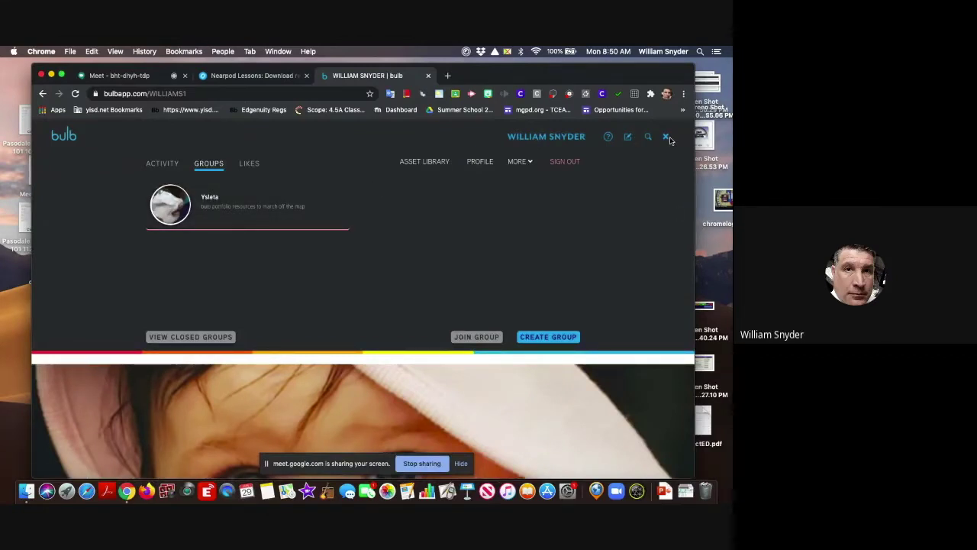
{"action": "left_click", "coordinate": [565, 138]}
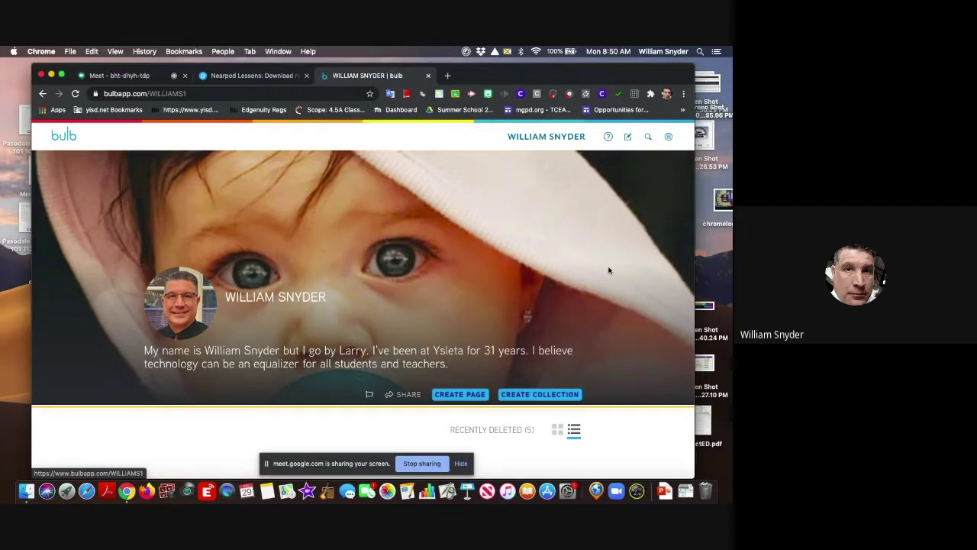
Create a new portfolio page and title it with the child's first name
{"action": "left_click", "coordinate": [627, 139]}
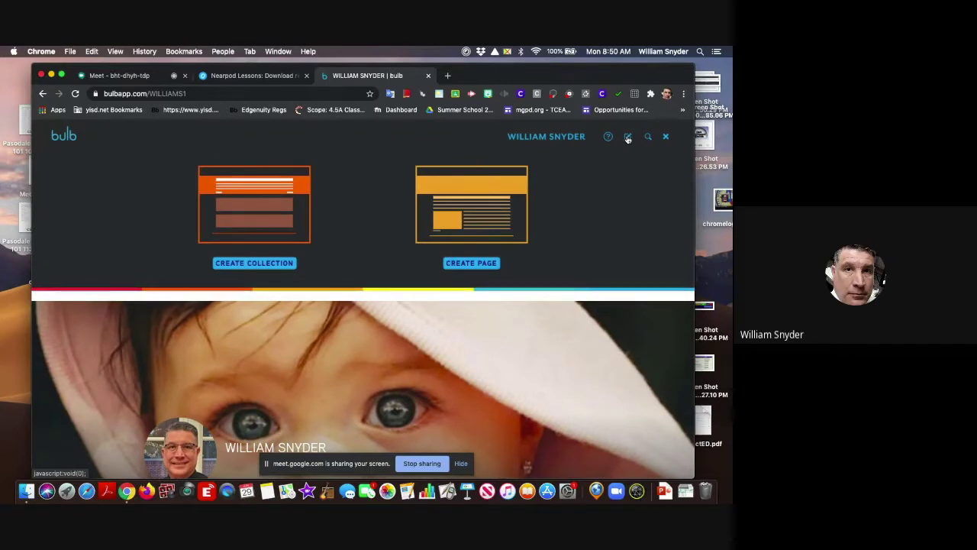
{"action": "left_click", "coordinate": [467, 212]}
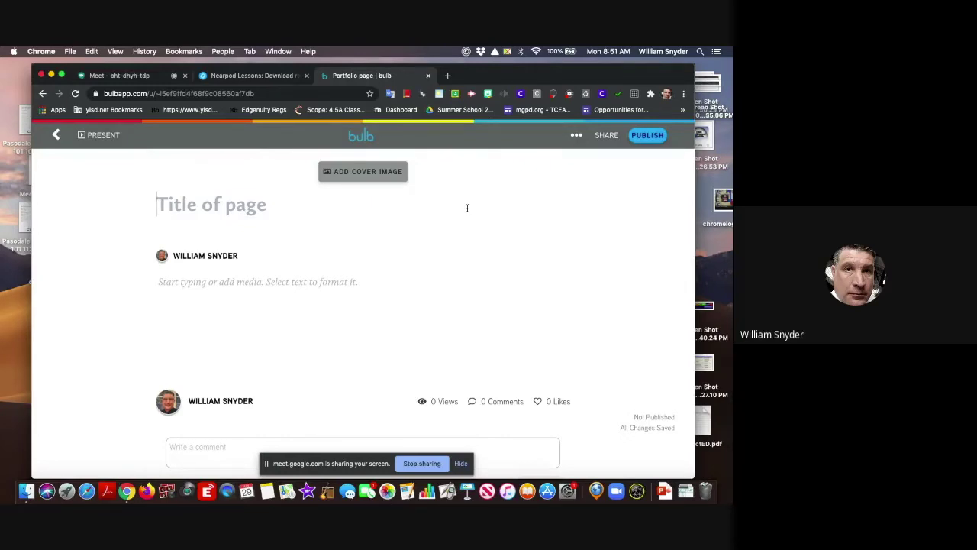
{"action": "type", "text": "Aria"}
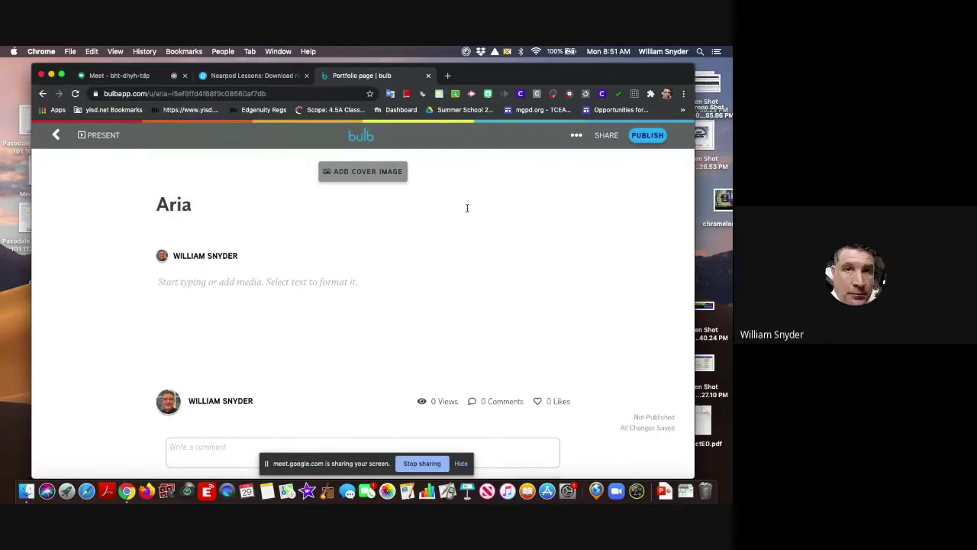
Start adding a cover image and look through the images in the Asset Library
{"action": "left_click", "coordinate": [359, 173]}
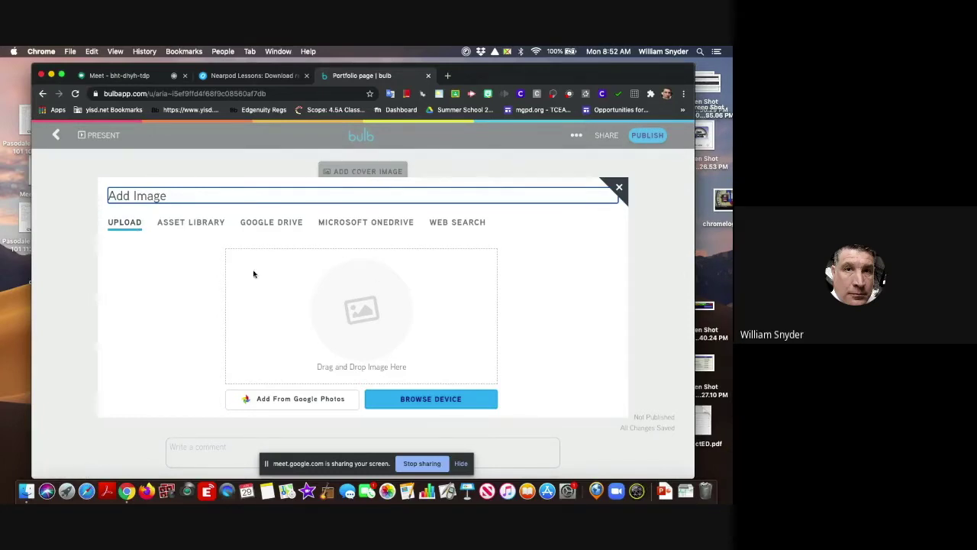
{"action": "left_click", "coordinate": [192, 222]}
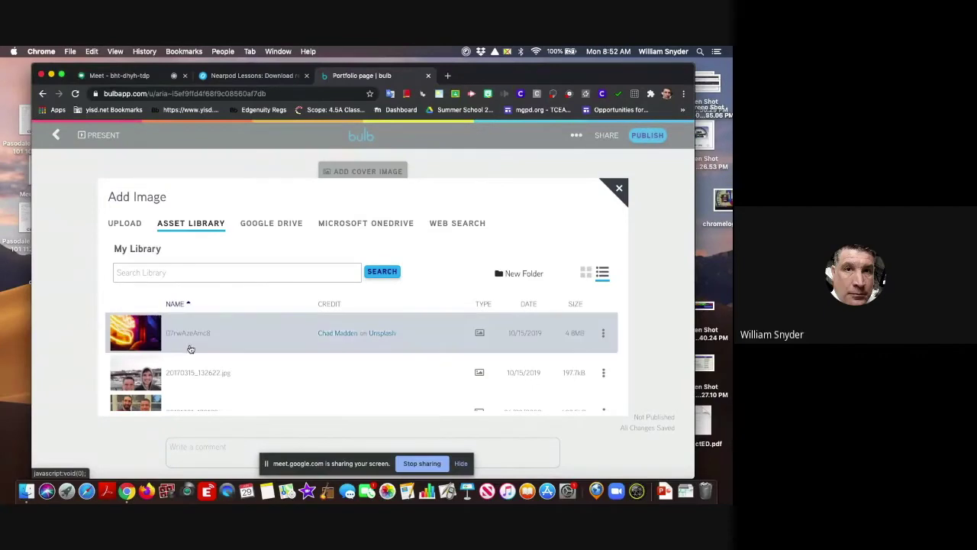
{"action": "scroll", "coordinate": [190, 349], "scroll_direction": "down", "scroll_amount": 3}
{"action": "scroll", "coordinate": [190, 349], "scroll_direction": "down", "scroll_amount": 2}
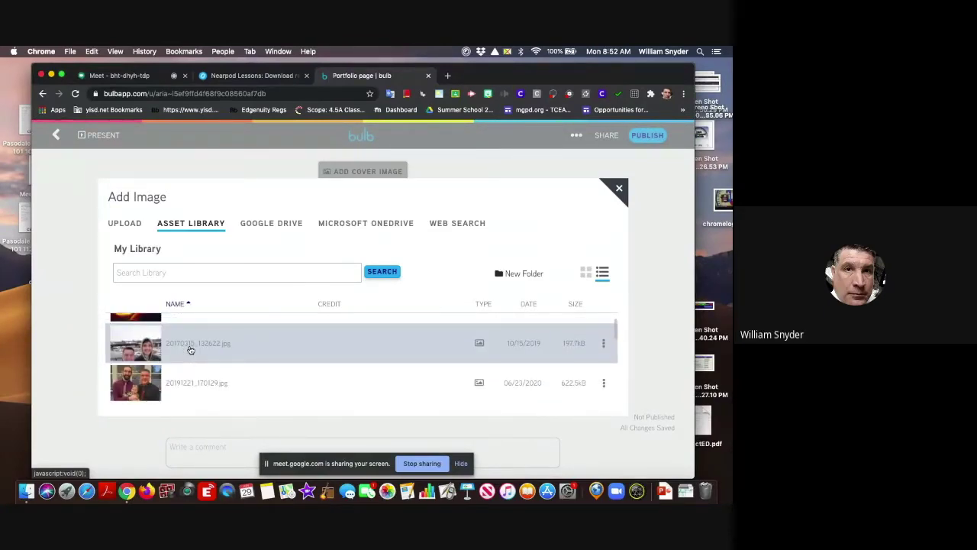
Allow bulb to access the personal account's Google Drive, look over its folders and image files, and close it without choosing an image
{"action": "left_click", "coordinate": [272, 224]}
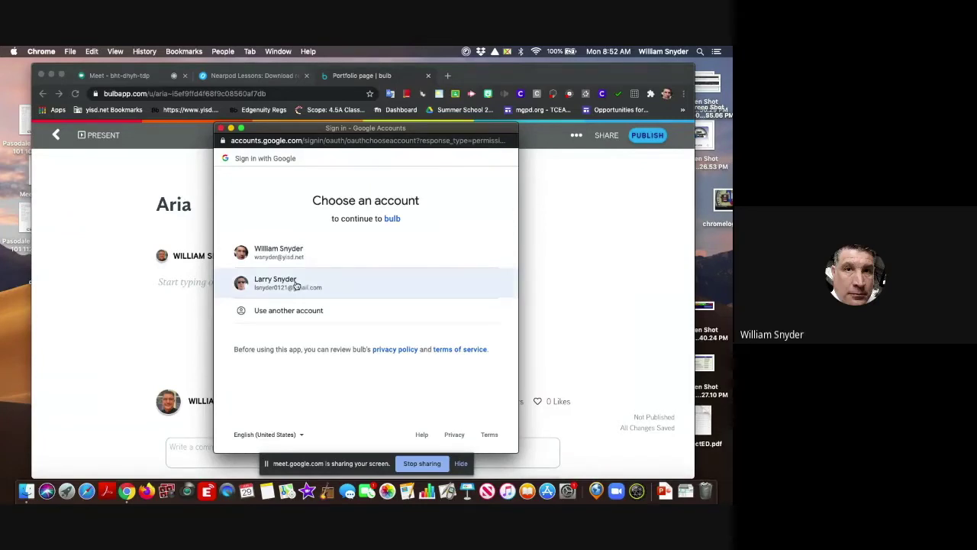
{"action": "left_click", "coordinate": [296, 284]}
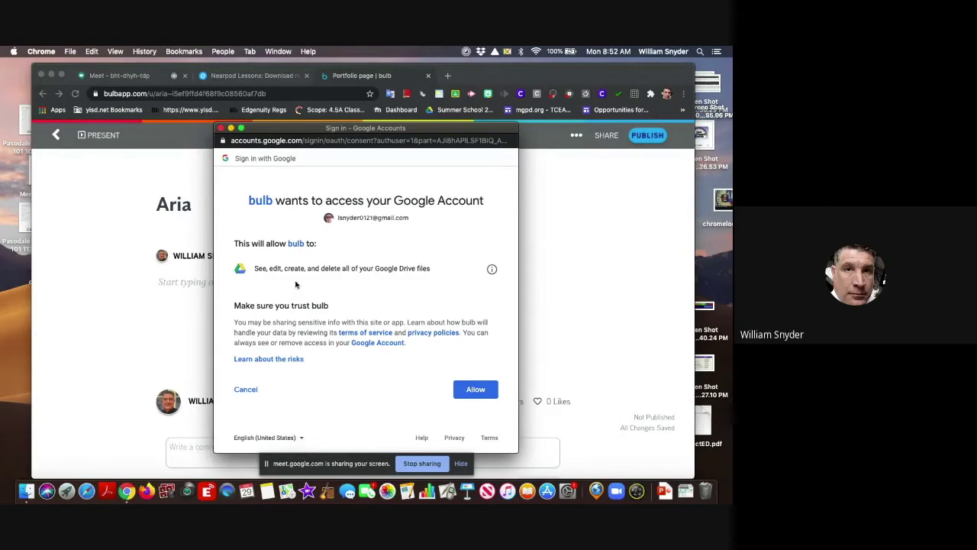
{"action": "left_click", "coordinate": [475, 389]}
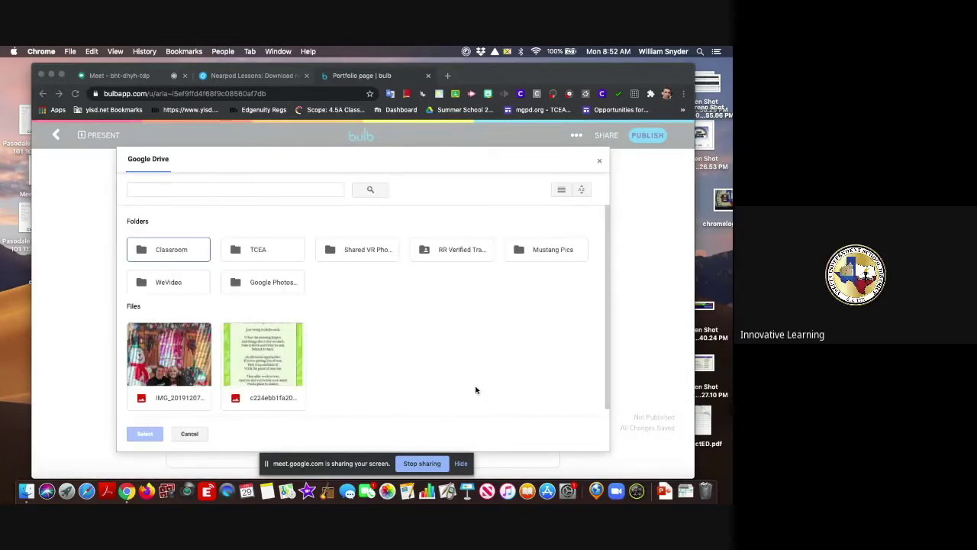
{"action": "scroll", "coordinate": [385, 324], "scroll_direction": "down", "scroll_amount": 1}
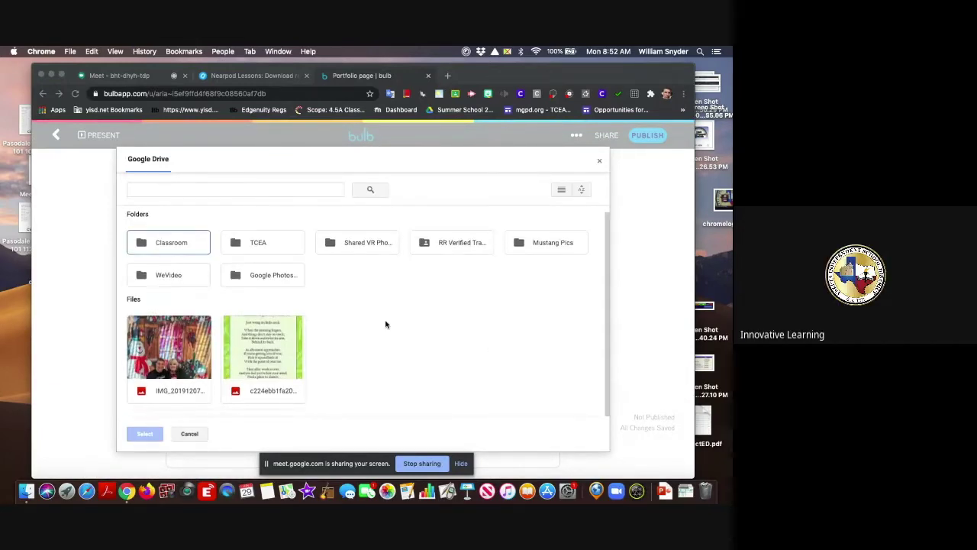
{"action": "scroll", "coordinate": [386, 324], "scroll_direction": "up", "scroll_amount": 1}
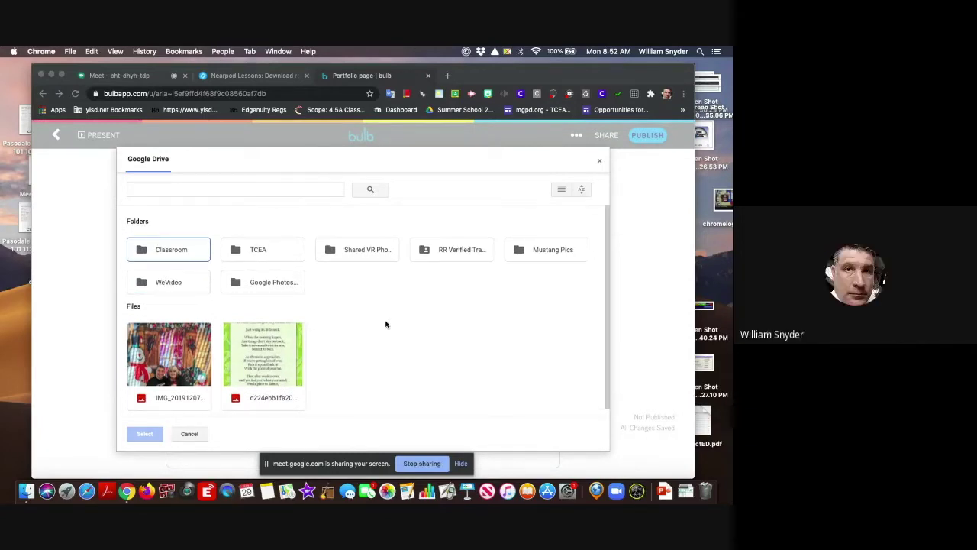
{"action": "scroll", "coordinate": [386, 324], "scroll_direction": "down", "scroll_amount": 1}
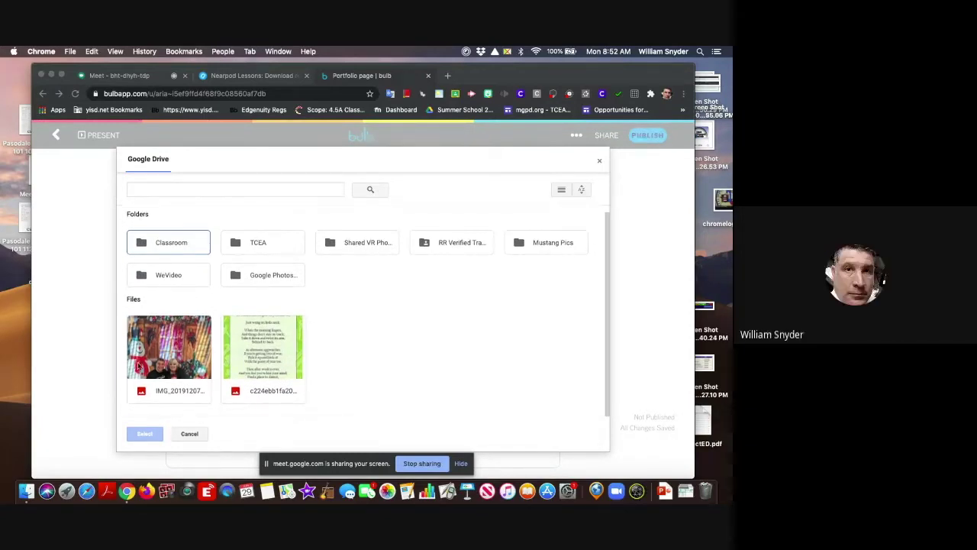
{"action": "left_click", "coordinate": [599, 163]}
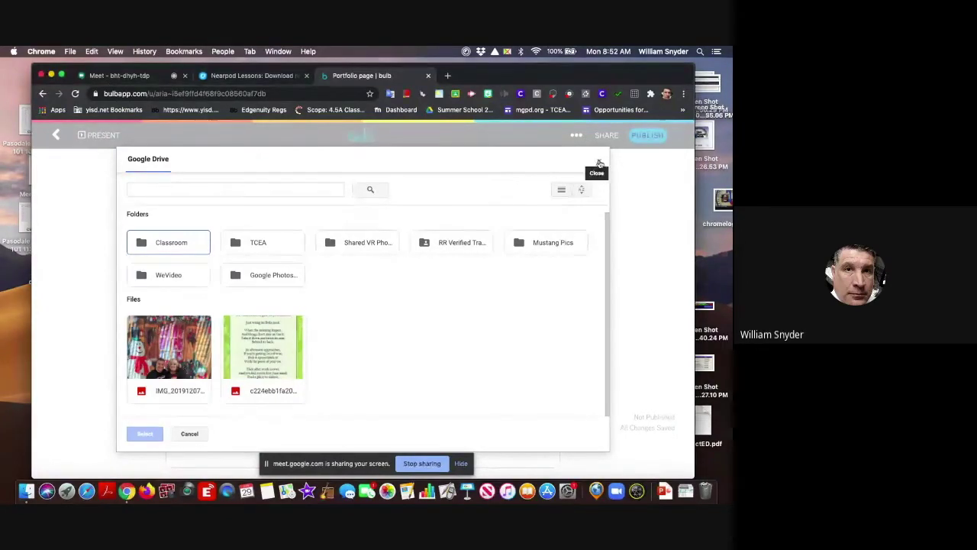
{"action": "left_click", "coordinate": [600, 162]}
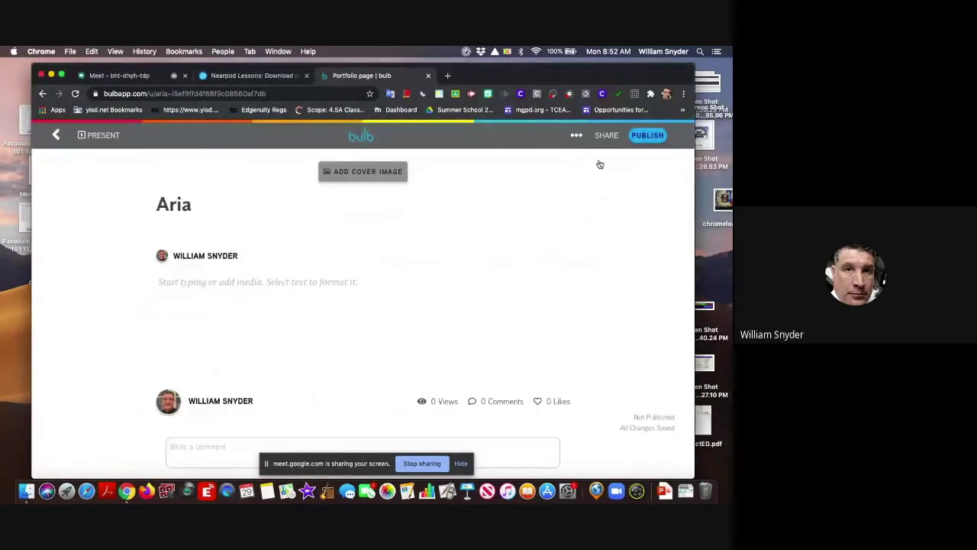
Start adding a cover image from Google Photos with the personal Google account and open the first album, named after the child
{"action": "left_click", "coordinate": [374, 173]}
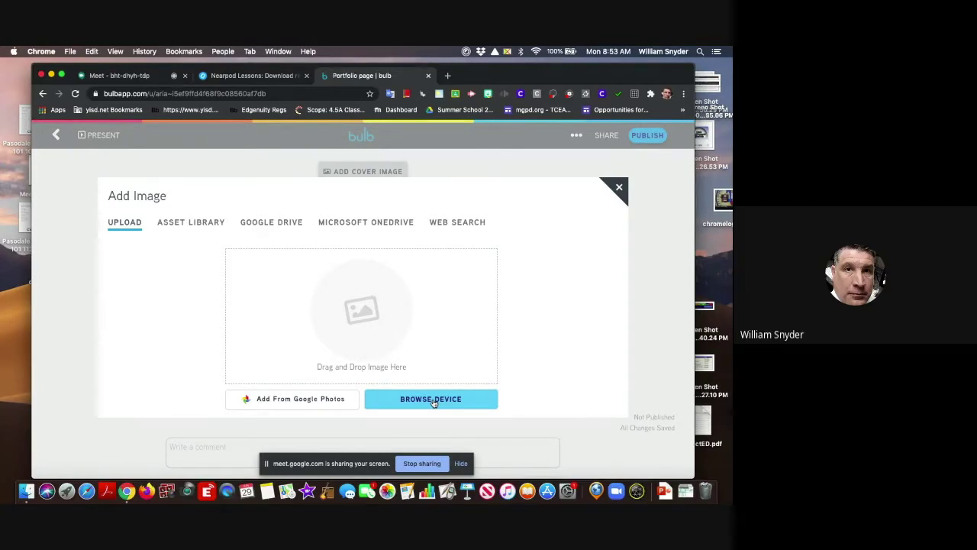
{"action": "left_click", "coordinate": [290, 400]}
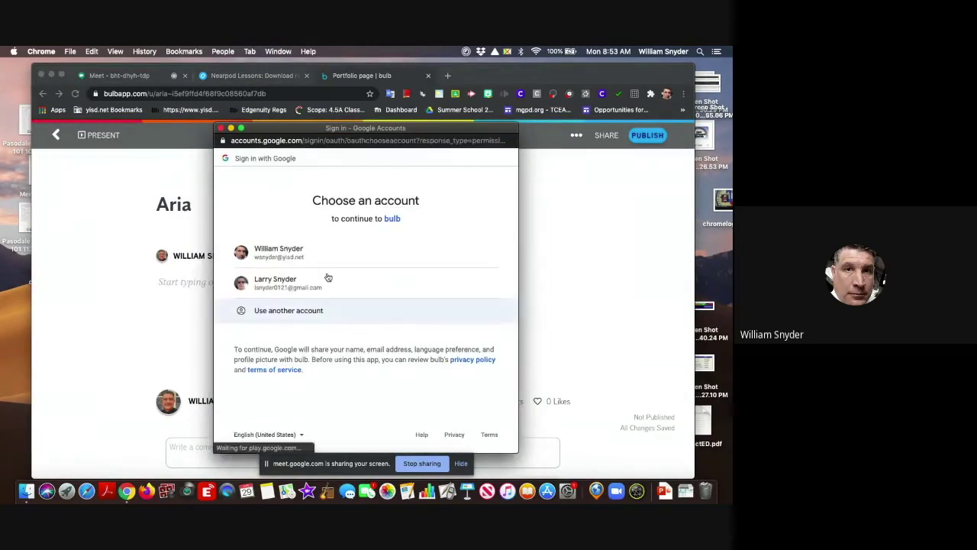
{"action": "left_click", "coordinate": [294, 283]}
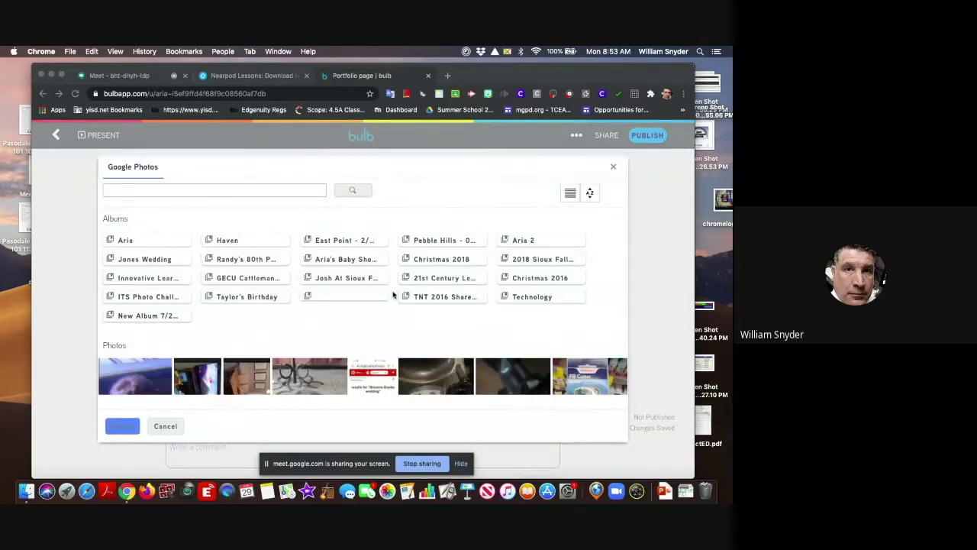
{"action": "scroll", "coordinate": [387, 321], "scroll_direction": "down", "scroll_amount": 8}
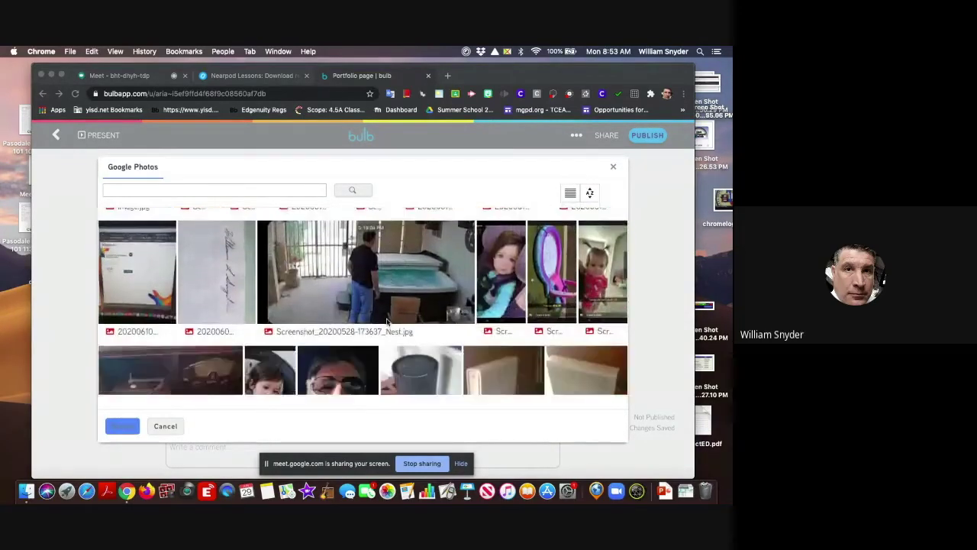
{"action": "scroll", "coordinate": [386, 321], "scroll_direction": "up", "scroll_amount": 8}
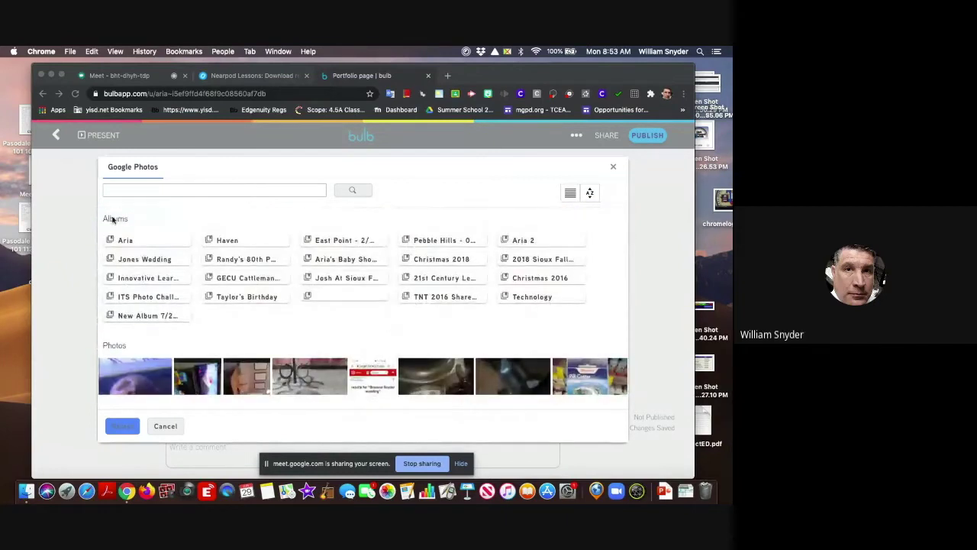
{"action": "left_click", "coordinate": [145, 242]}
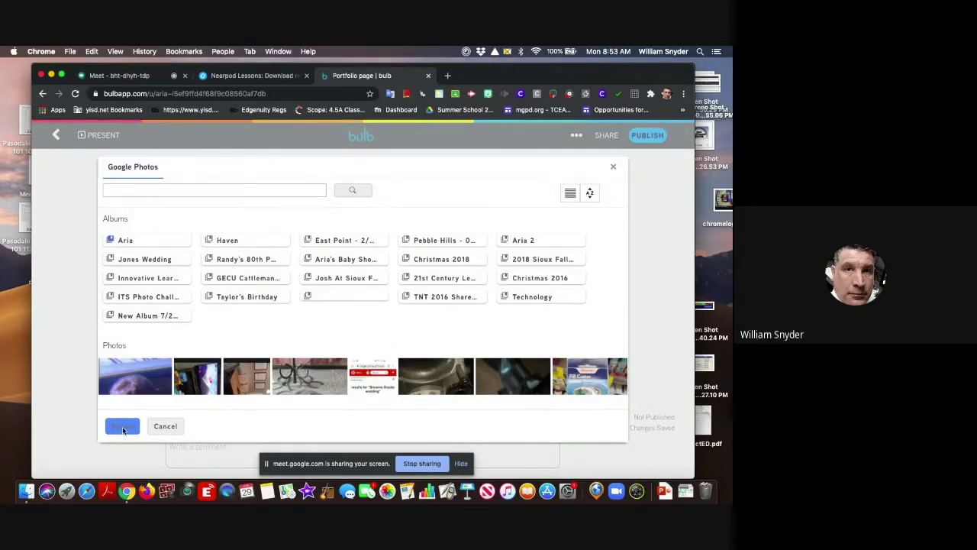
{"action": "left_click", "coordinate": [139, 243]}
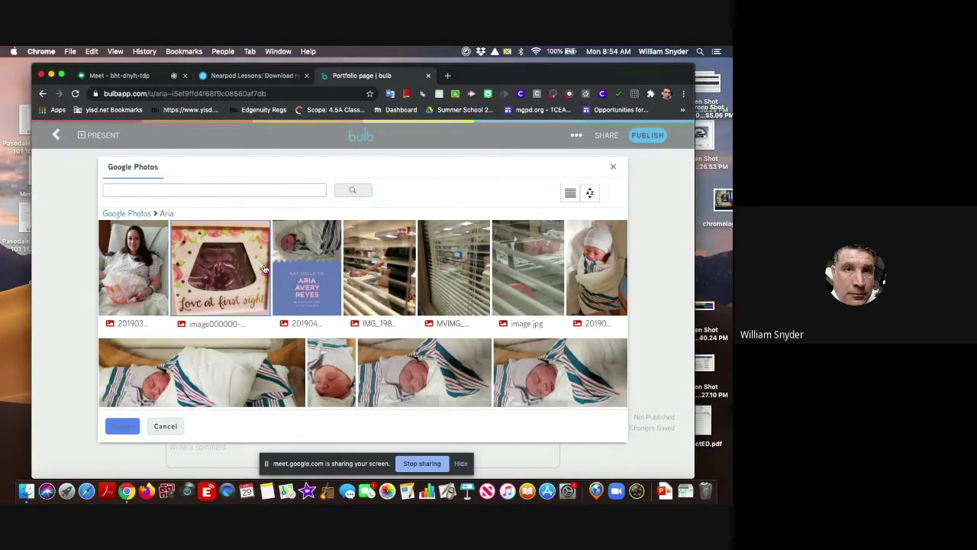
Find the close-up photo of the baby in a white knitted headband in the album and insert it as the page's cover image
{"action": "scroll", "coordinate": [264, 268], "scroll_direction": "down", "scroll_amount": 2}
{"action": "scroll", "coordinate": [264, 268], "scroll_direction": "down", "scroll_amount": 3}
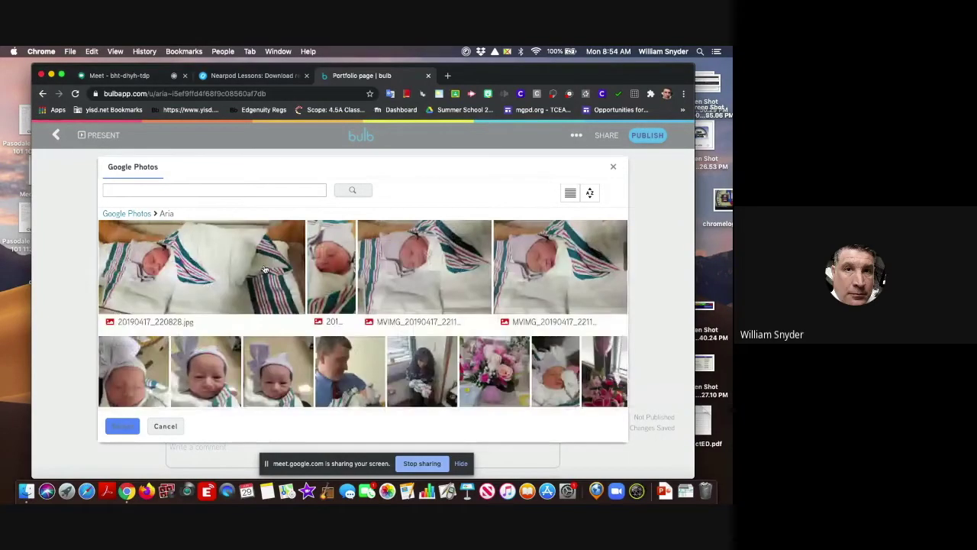
{"action": "scroll", "coordinate": [264, 269], "scroll_direction": "down", "scroll_amount": 2}
{"action": "scroll", "coordinate": [264, 269], "scroll_direction": "down", "scroll_amount": 5}
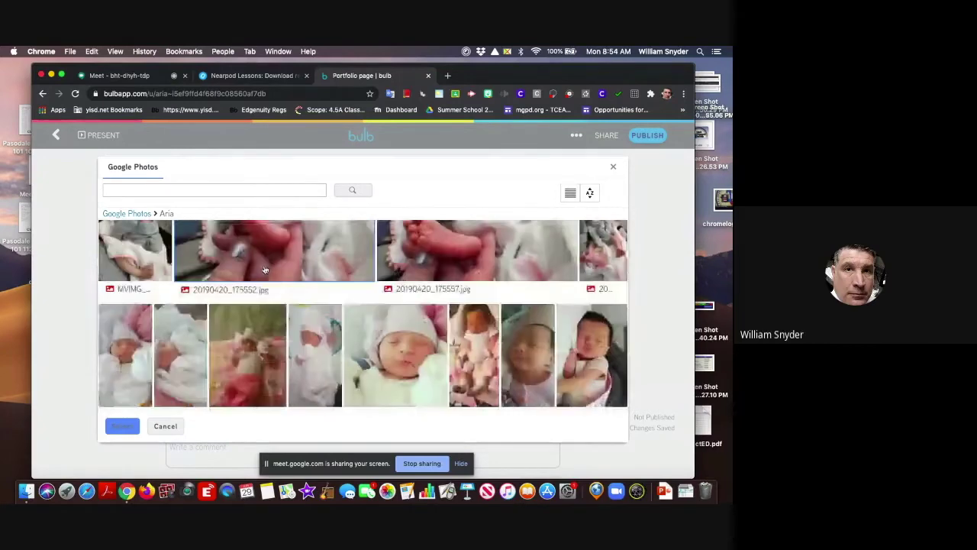
{"action": "scroll", "coordinate": [264, 269], "scroll_direction": "down", "scroll_amount": 5}
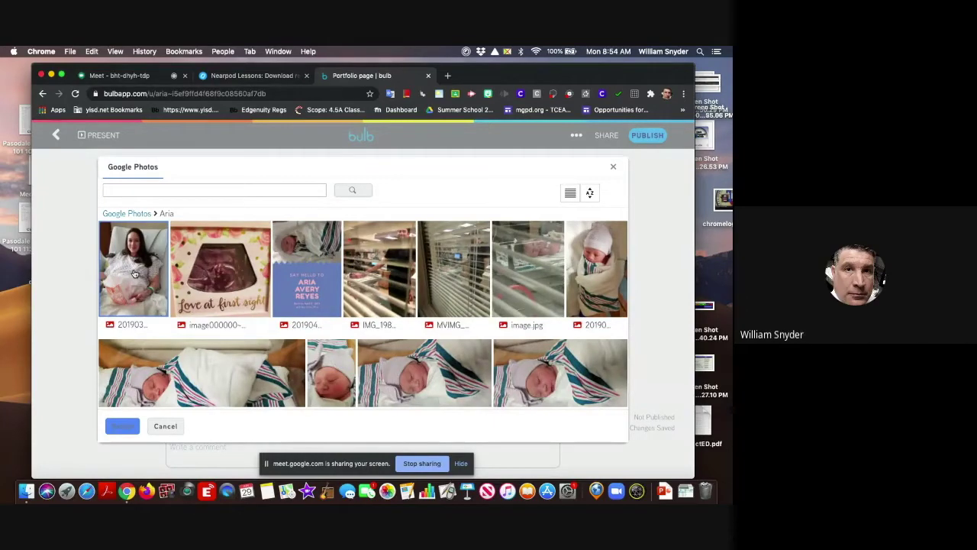
{"action": "scroll", "coordinate": [329, 316], "scroll_direction": "down", "scroll_amount": 2}
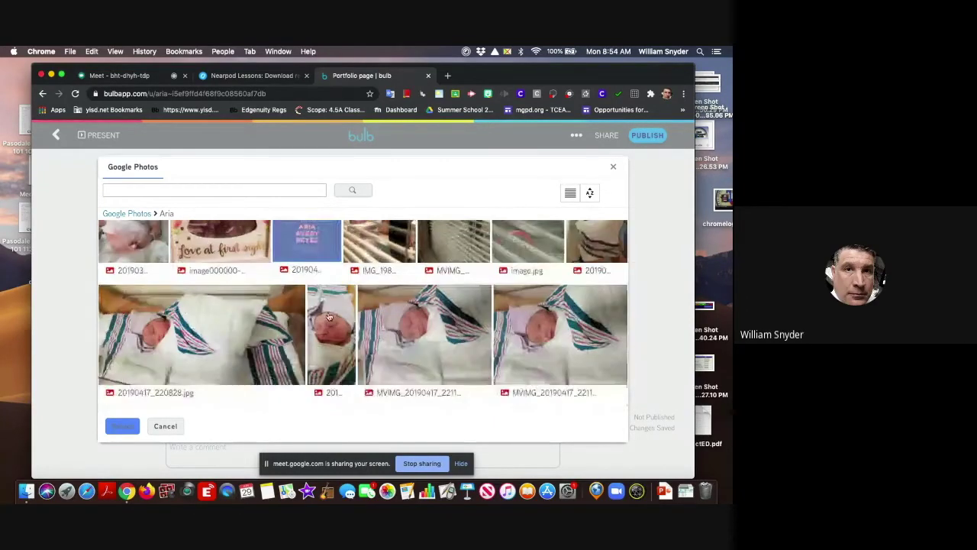
{"action": "scroll", "coordinate": [329, 316], "scroll_direction": "down", "scroll_amount": 10}
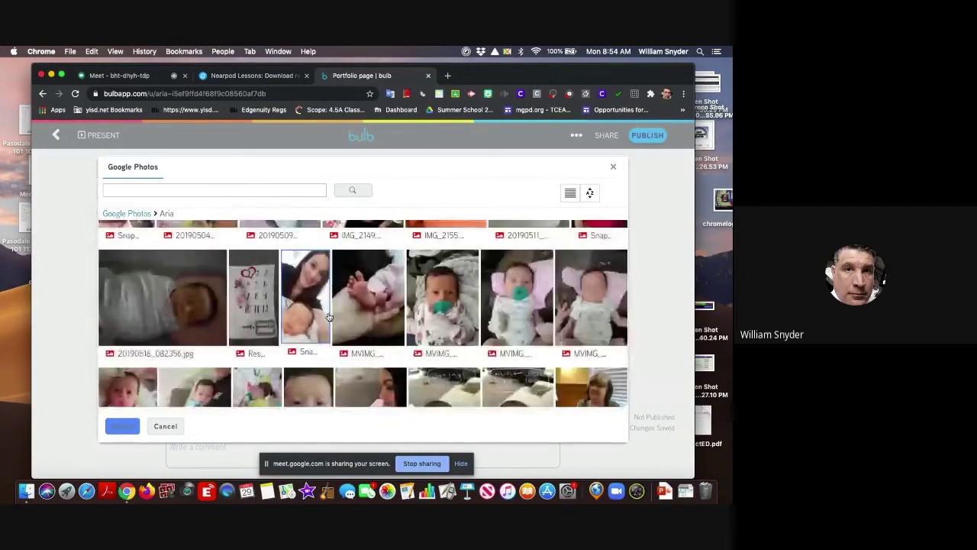
{"action": "scroll", "coordinate": [329, 316], "scroll_direction": "down", "scroll_amount": 3}
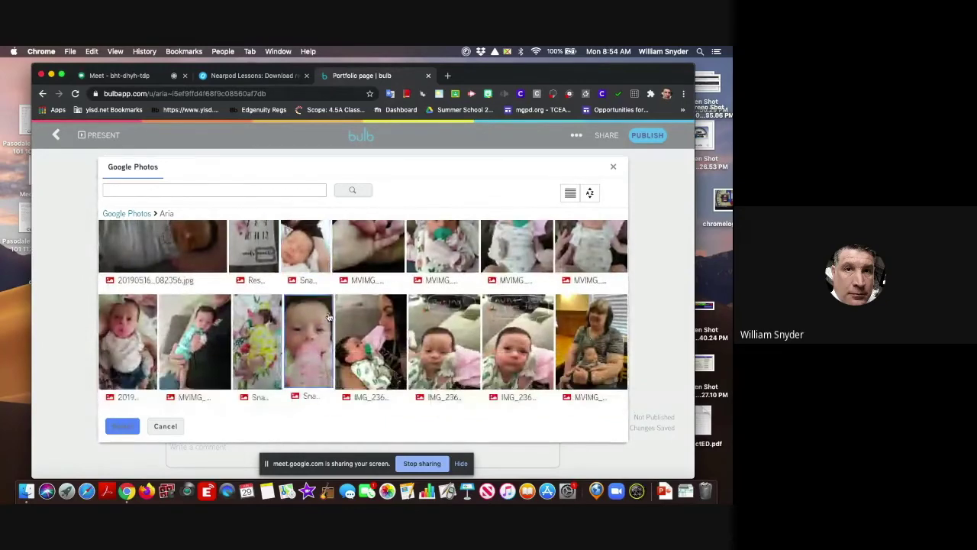
{"action": "scroll", "coordinate": [329, 316], "scroll_direction": "down", "scroll_amount": 10}
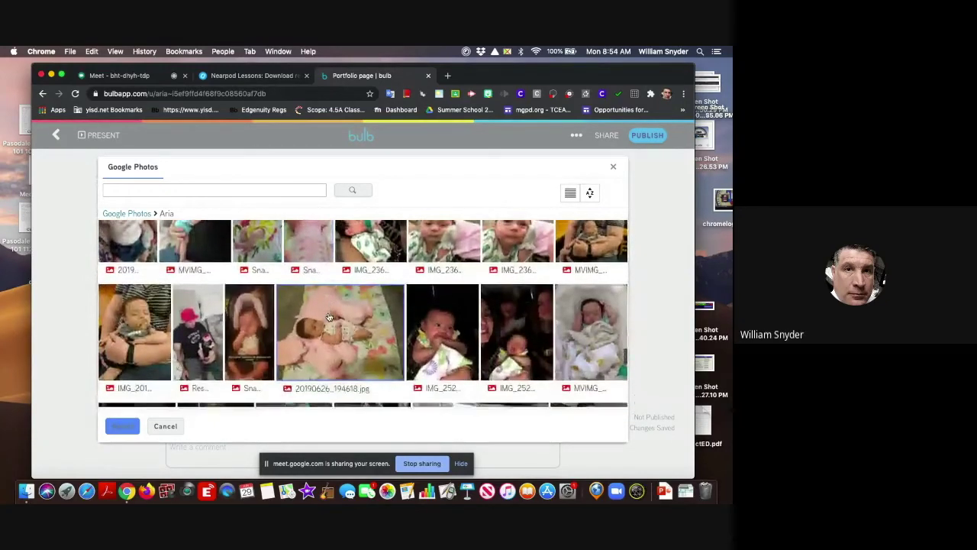
{"action": "scroll", "coordinate": [329, 316], "scroll_direction": "down", "scroll_amount": 5}
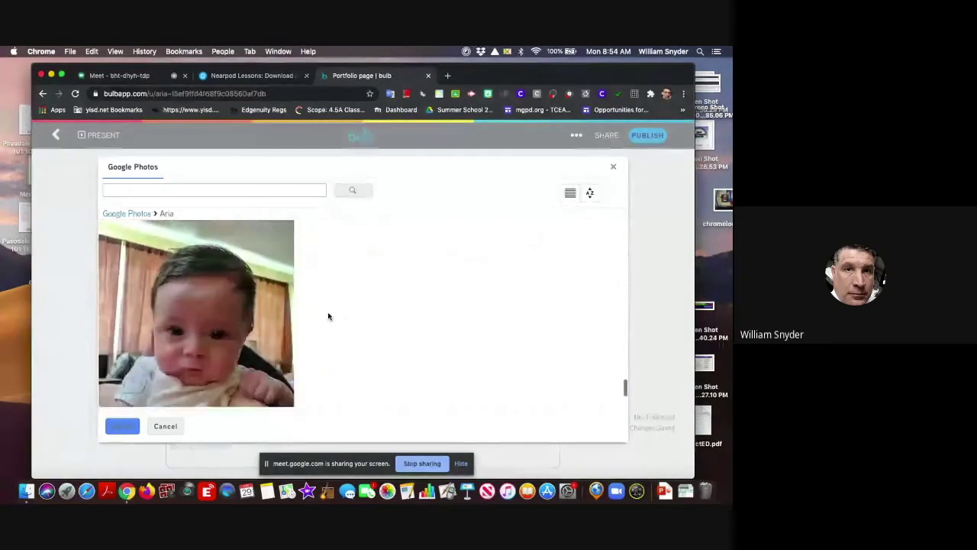
{"action": "scroll", "coordinate": [329, 316], "scroll_direction": "down", "scroll_amount": 8}
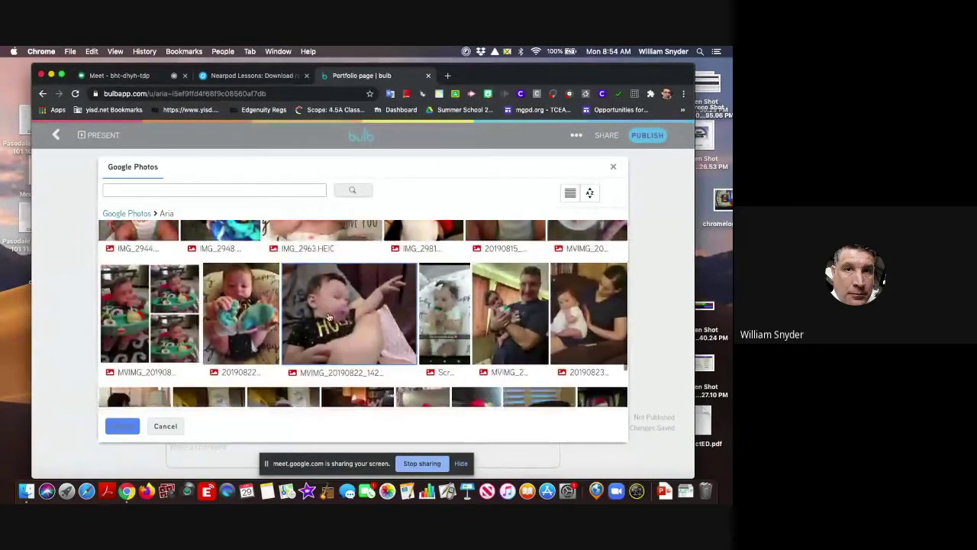
{"action": "scroll", "coordinate": [329, 316], "scroll_direction": "down", "scroll_amount": 8}
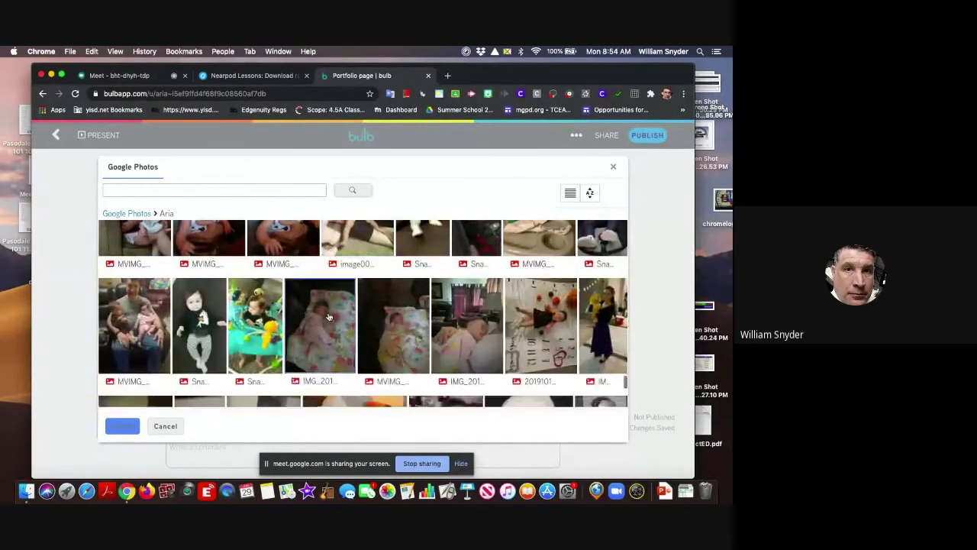
{"action": "scroll", "coordinate": [329, 316], "scroll_direction": "down", "scroll_amount": 5}
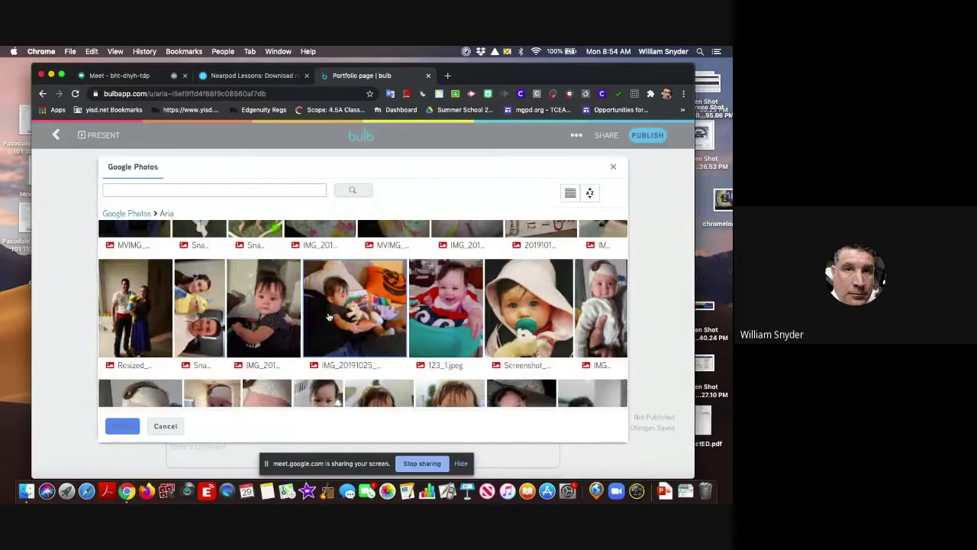
{"action": "scroll", "coordinate": [329, 316], "scroll_direction": "down", "scroll_amount": 1}
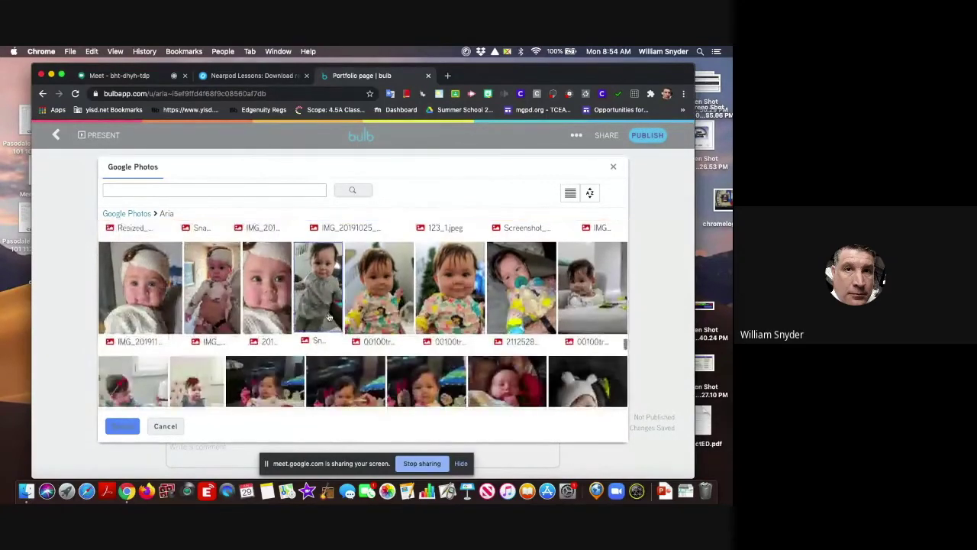
{"action": "left_click", "coordinate": [131, 291]}
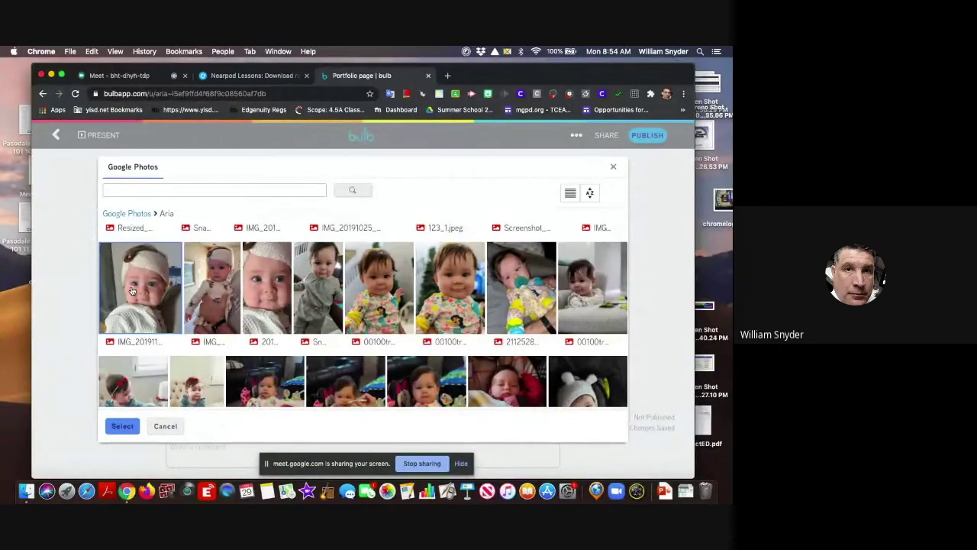
{"action": "left_click", "coordinate": [115, 427]}
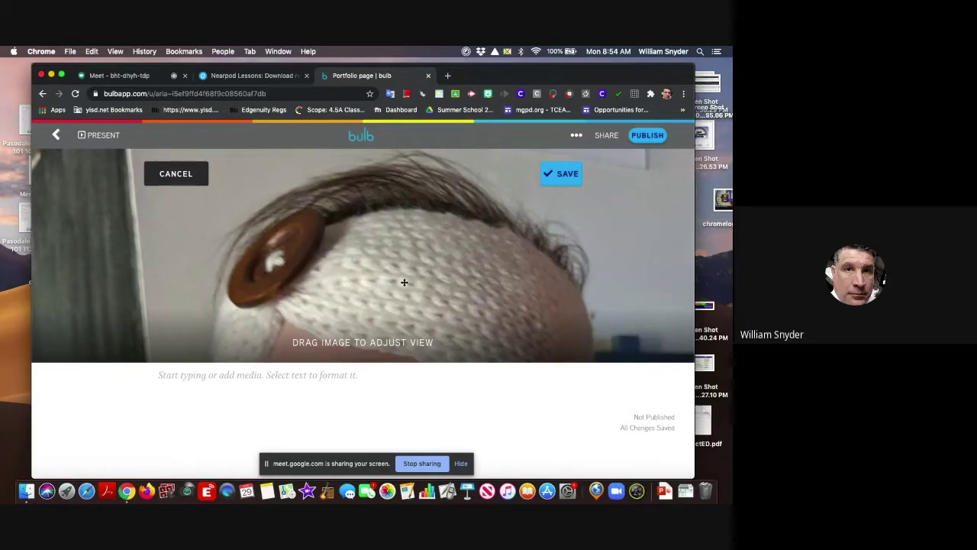
Reposition the cover image so the baby's eyes, nose and mouth fill the banner, and save the view
{"action": "left_click_drag", "start_coordinate": [403, 282], "coordinate": [377, 170]}
{"action": "left_click_drag", "start_coordinate": [388, 251], "coordinate": [384, 194]}
{"action": "left_click_drag", "start_coordinate": [386, 242], "coordinate": [388, 185]}
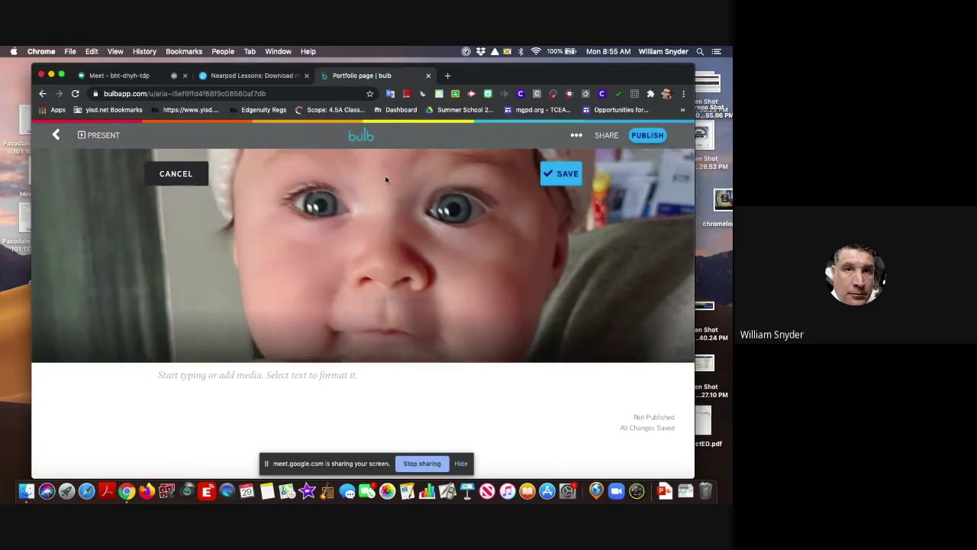
{"action": "left_click", "coordinate": [564, 175]}
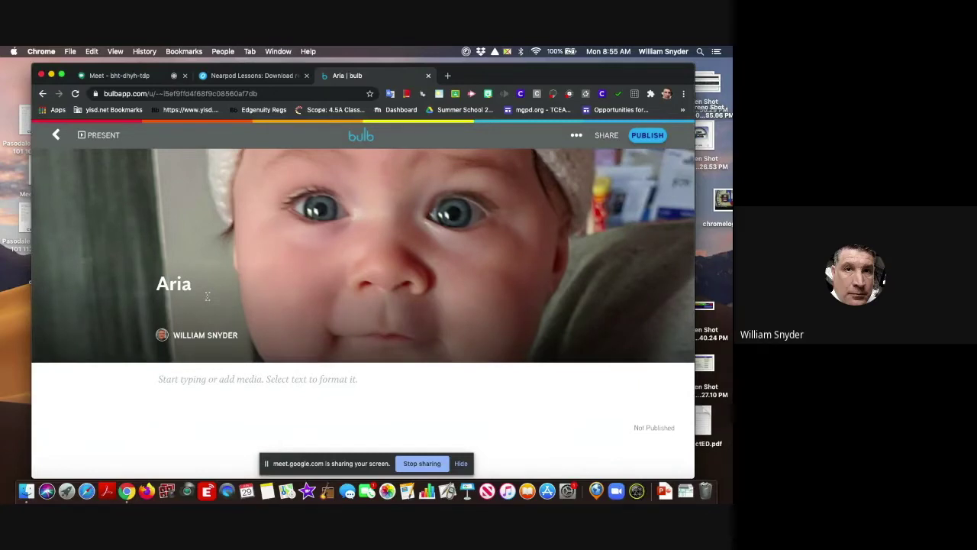
Readjust the saved cover image so the baby's face sits slightly lower in the banner, and save it
{"action": "mouse_move", "coordinate": [372, 168]}
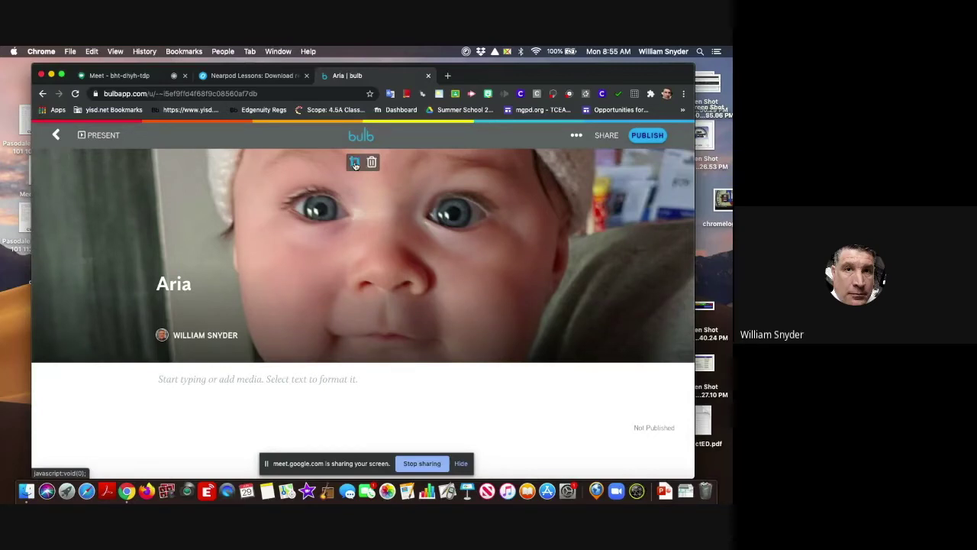
{"action": "left_click", "coordinate": [354, 163]}
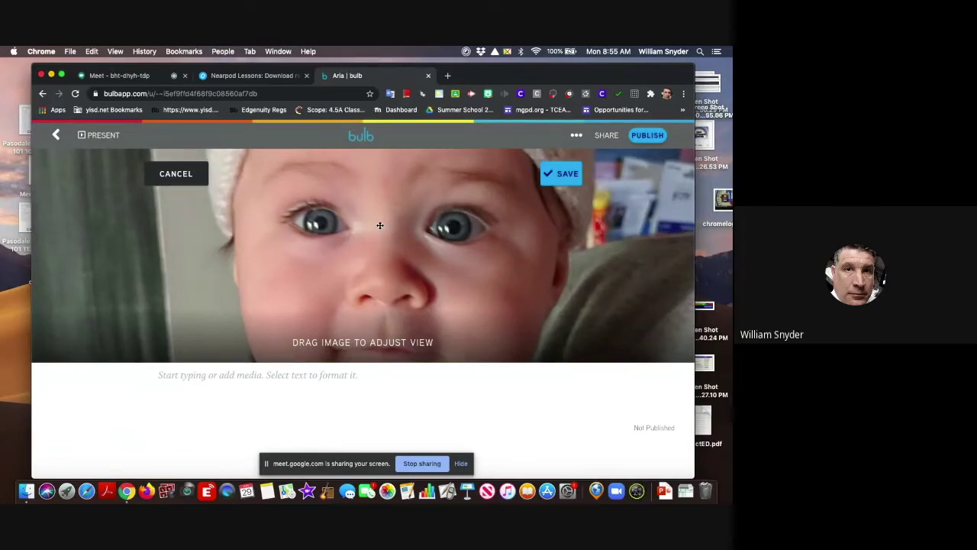
{"action": "left_click", "coordinate": [558, 180]}
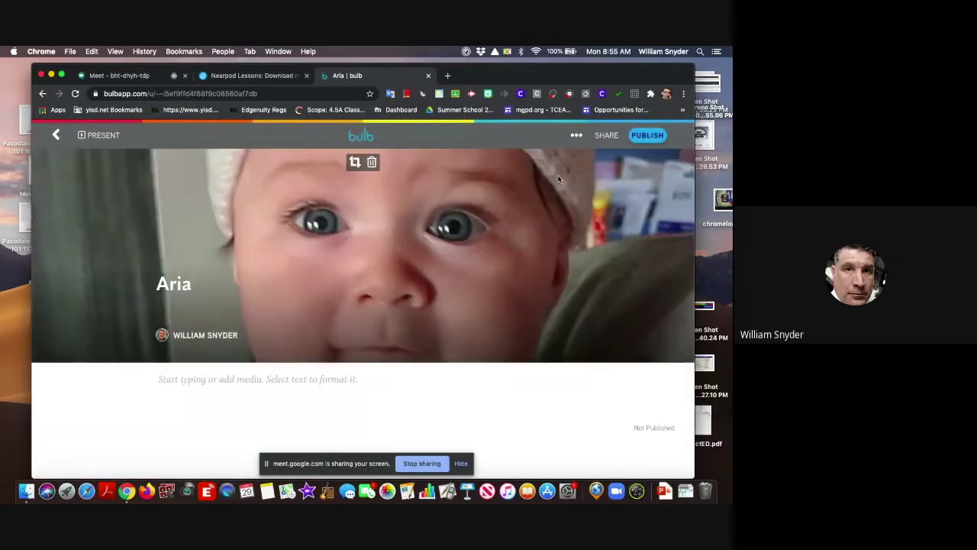
Write the body text "This is my grand daughter" followed by the child's first name and a period
{"action": "left_click", "coordinate": [297, 382]}
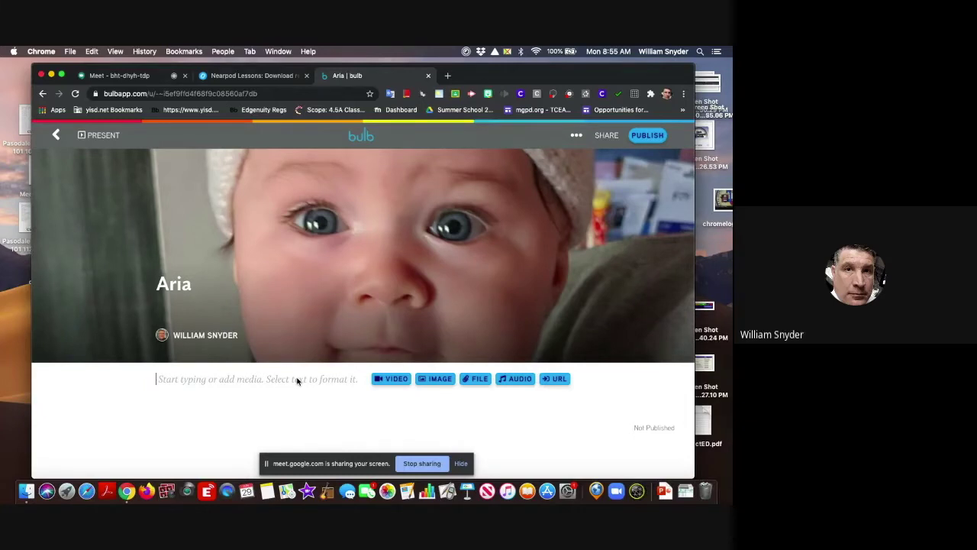
{"action": "type", "text": "This is "}
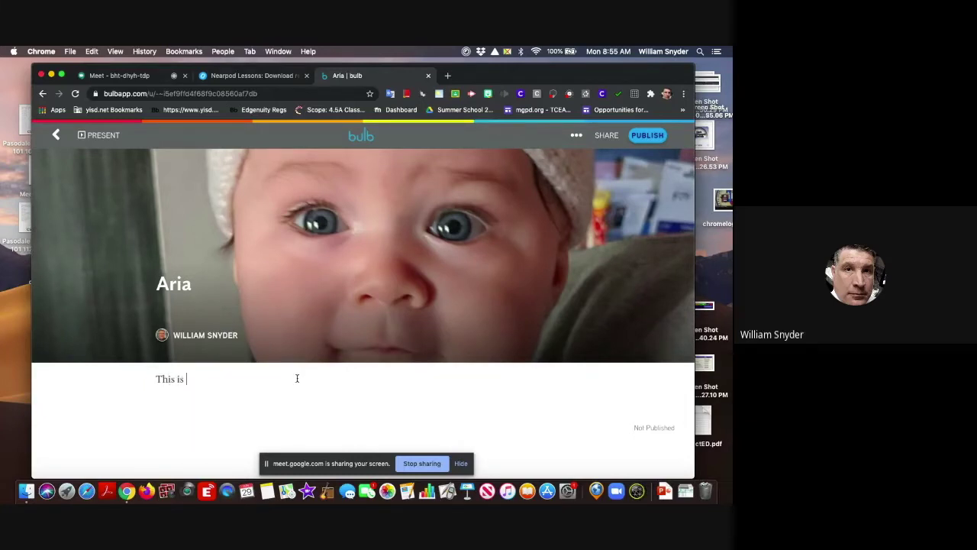
{"action": "type", "text": "my gradedaughter"}
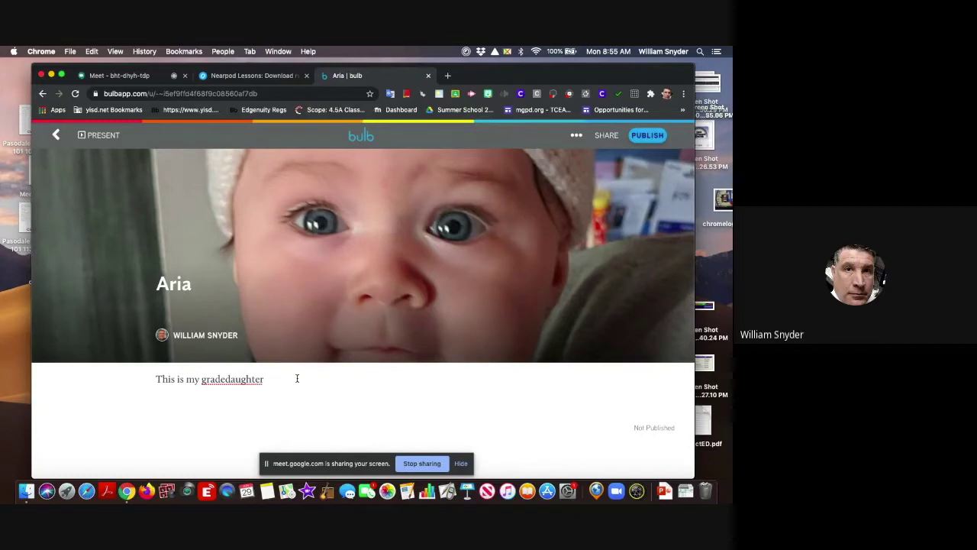
{"action": "left_click", "coordinate": [215, 378]}
{"action": "type", "text": "n"}
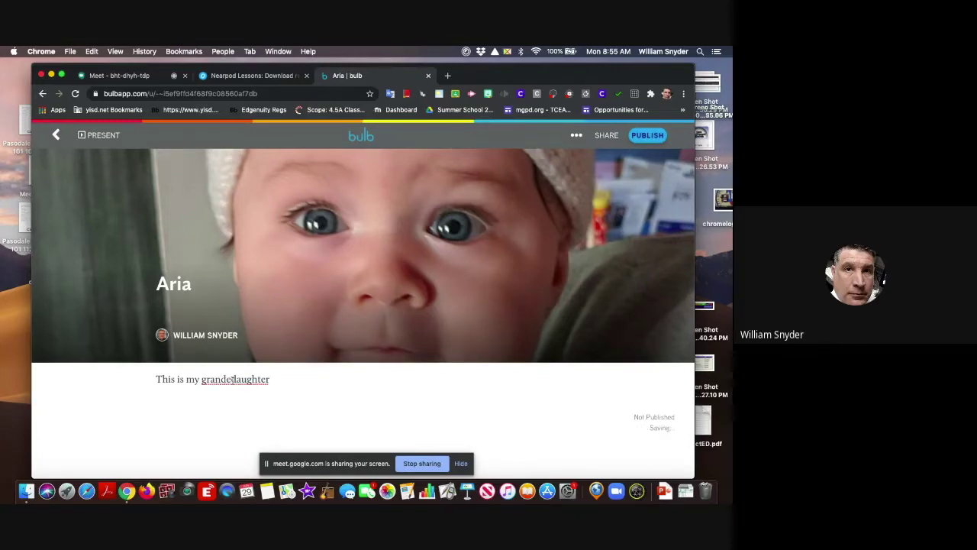
{"action": "left_click", "coordinate": [232, 379]}
{"action": "key", "text": "BackSpace"}
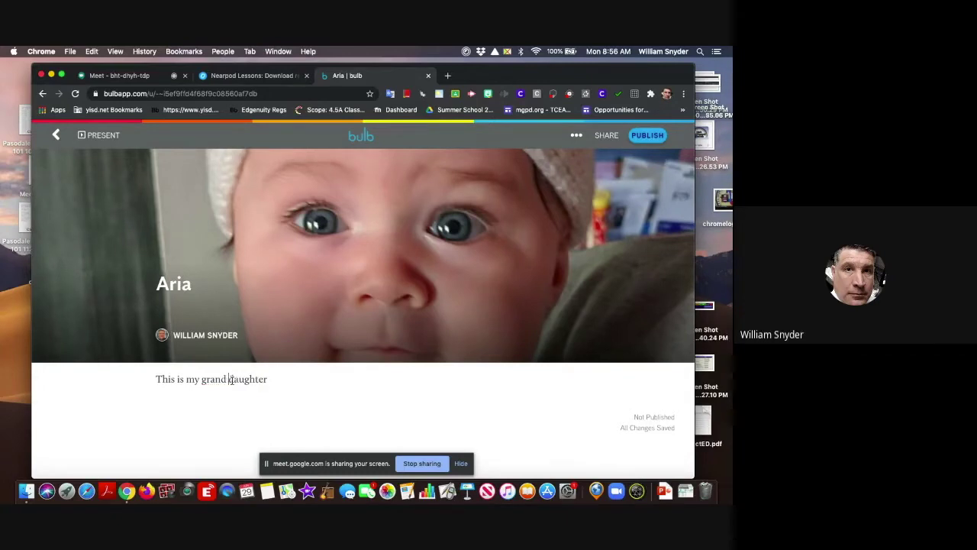
{"action": "left_click", "coordinate": [287, 378]}
{"action": "type", "text": "Aria"}
{"action": "type", "text": "."}
Make the child's name in the body sentence bold
{"action": "left_click_drag", "start_coordinate": [270, 379], "coordinate": [285, 379]}
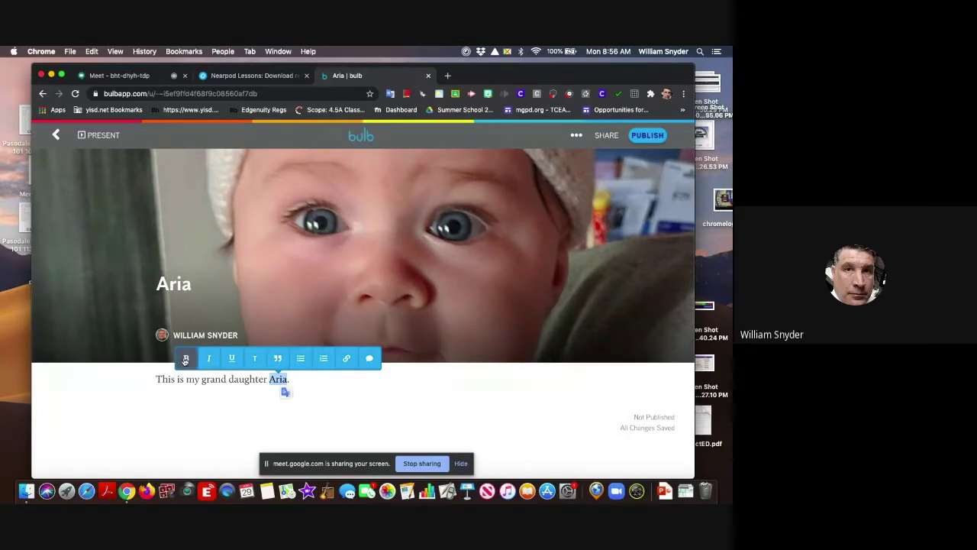
{"action": "left_click", "coordinate": [184, 360]}
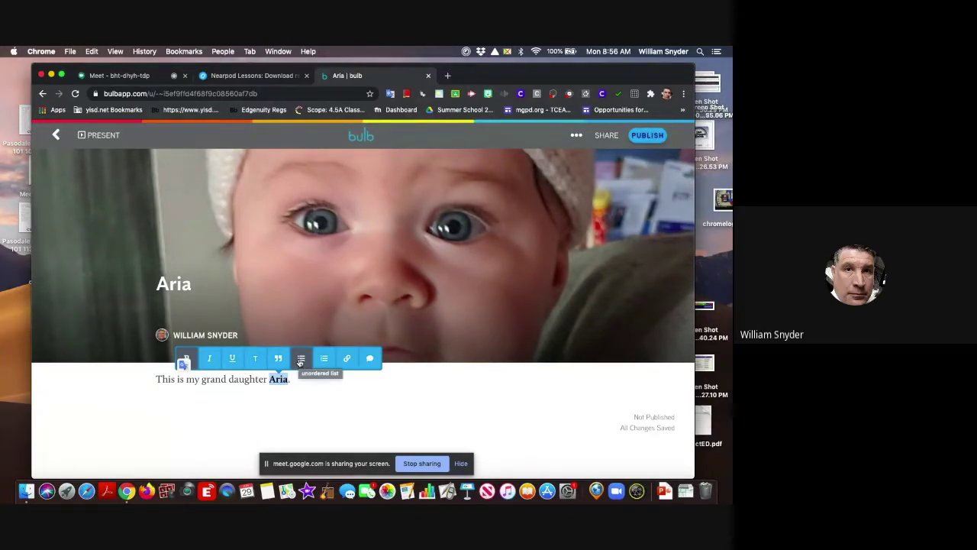
{"action": "left_click", "coordinate": [303, 380]}
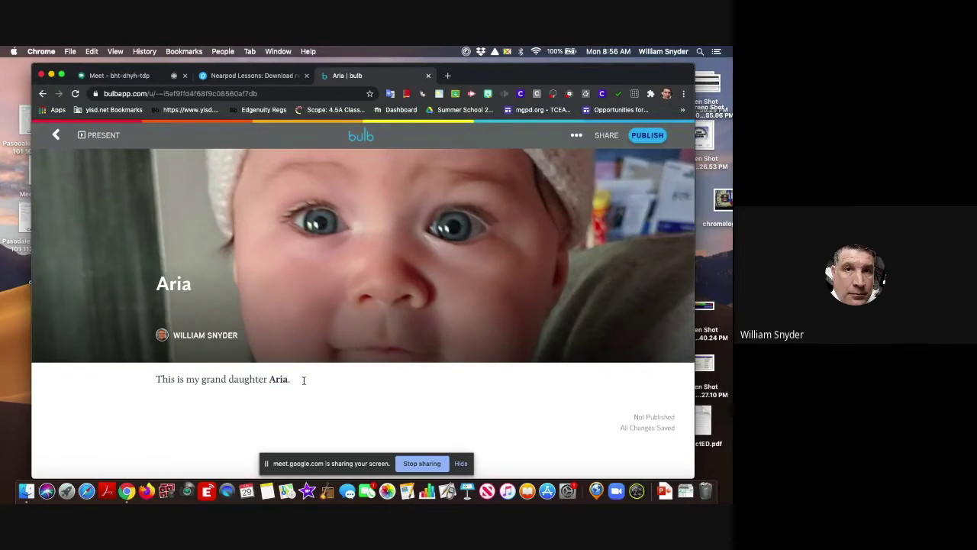
Leave an empty line and add the text "It all started on this day!", and hide the screen-sharing notice
{"action": "key", "text": "Return"}
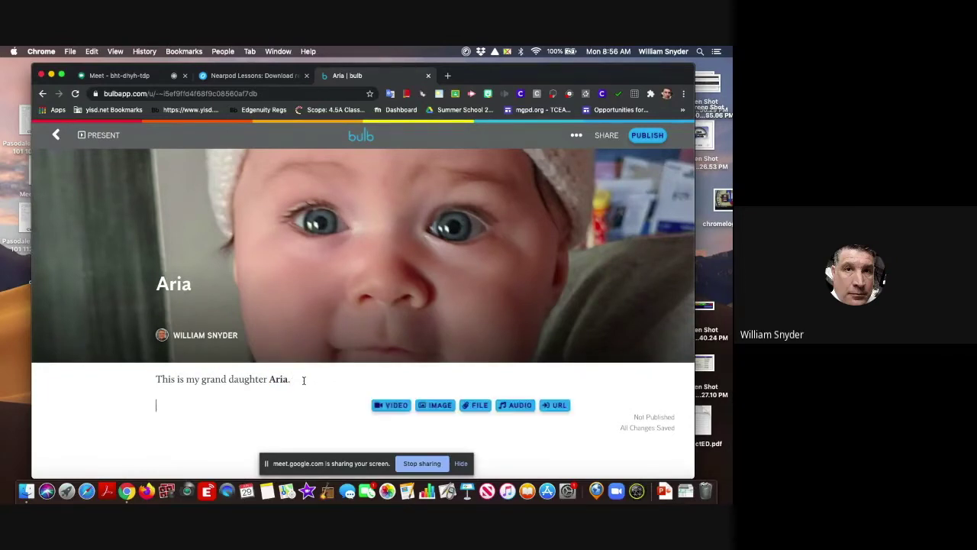
{"action": "key", "text": "Return"}
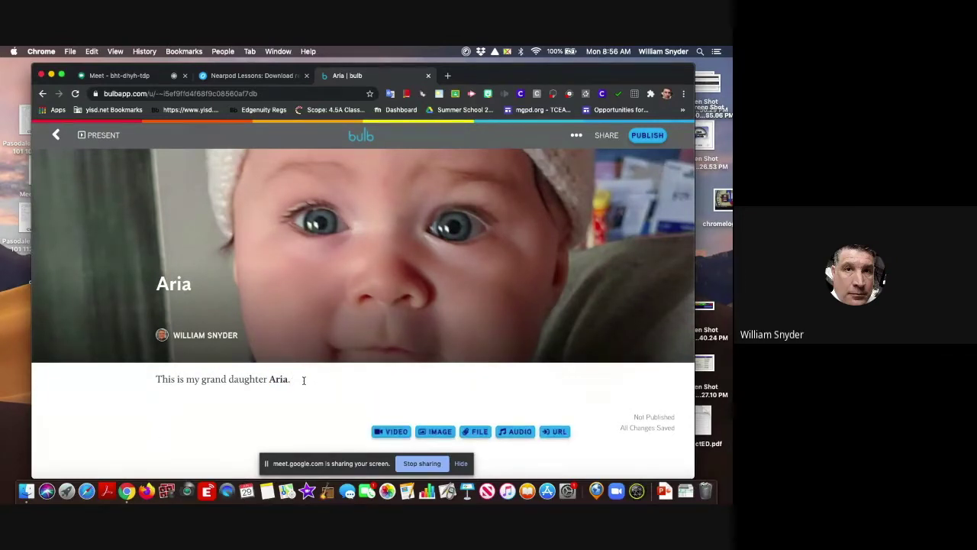
{"action": "type", "text": "It al"}
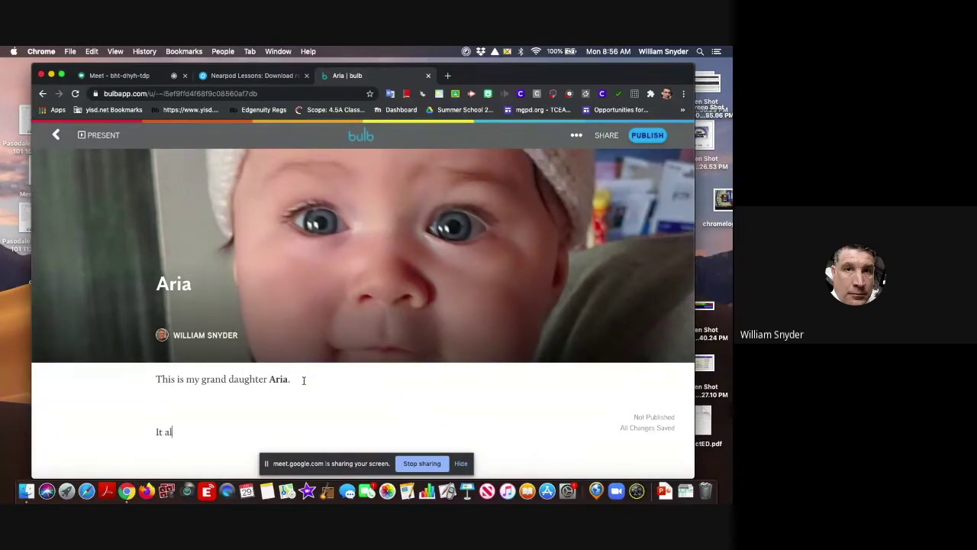
{"action": "type", "text": "l started on this day!"}
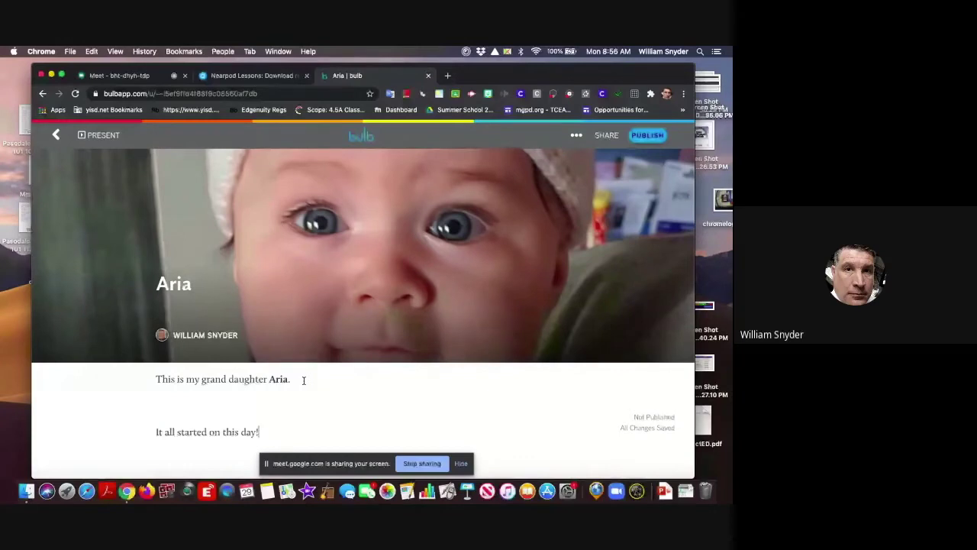
{"action": "left_click", "coordinate": [460, 463]}
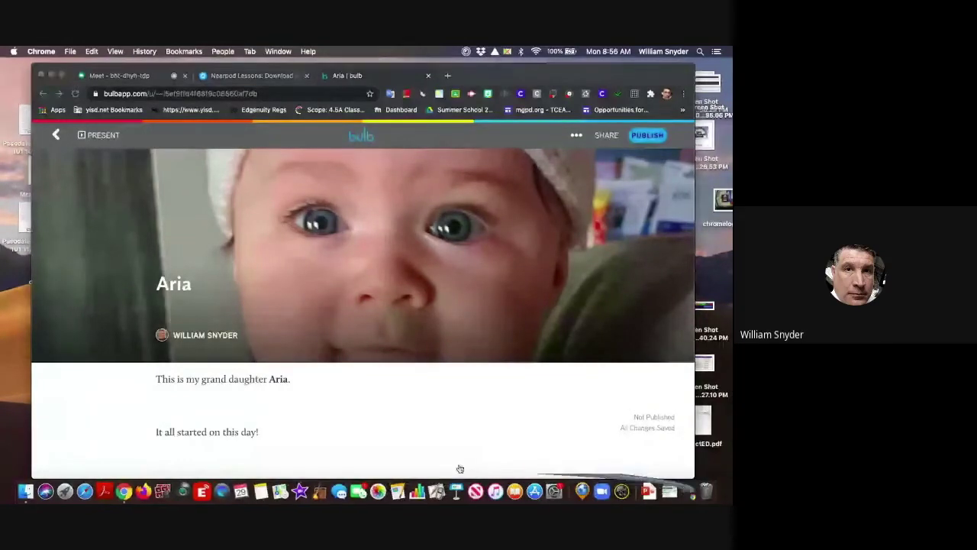
On a new line below the text, insert the first video of the child's Google Photos album, using the personal Google account
{"action": "key", "text": "Return"}
{"action": "scroll", "coordinate": [300, 432], "scroll_direction": "down", "scroll_amount": 2}
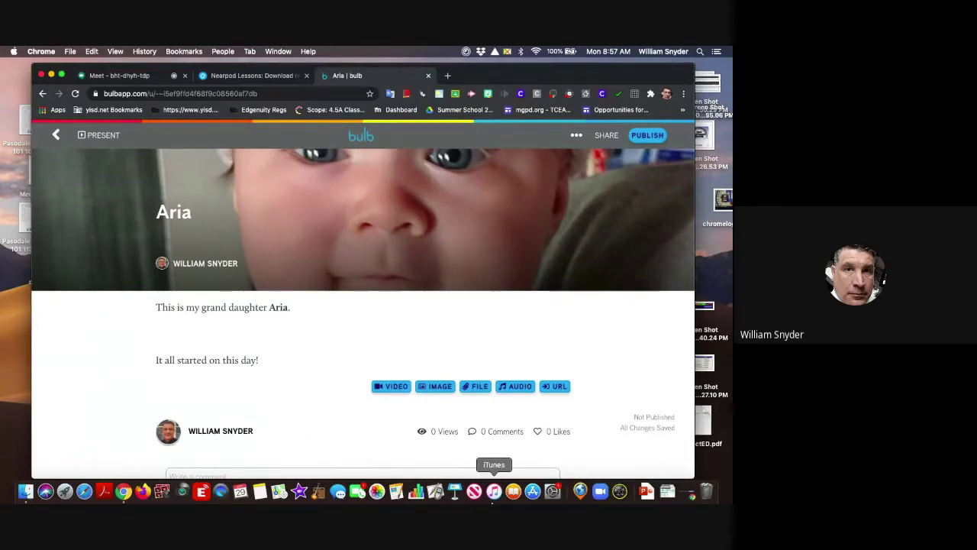
{"action": "left_click", "coordinate": [390, 387]}
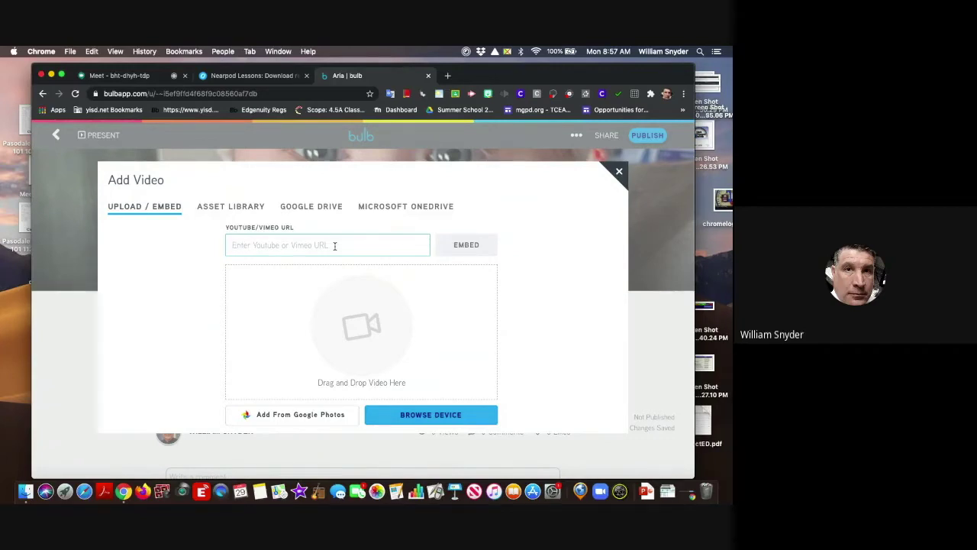
{"action": "left_click", "coordinate": [310, 414]}
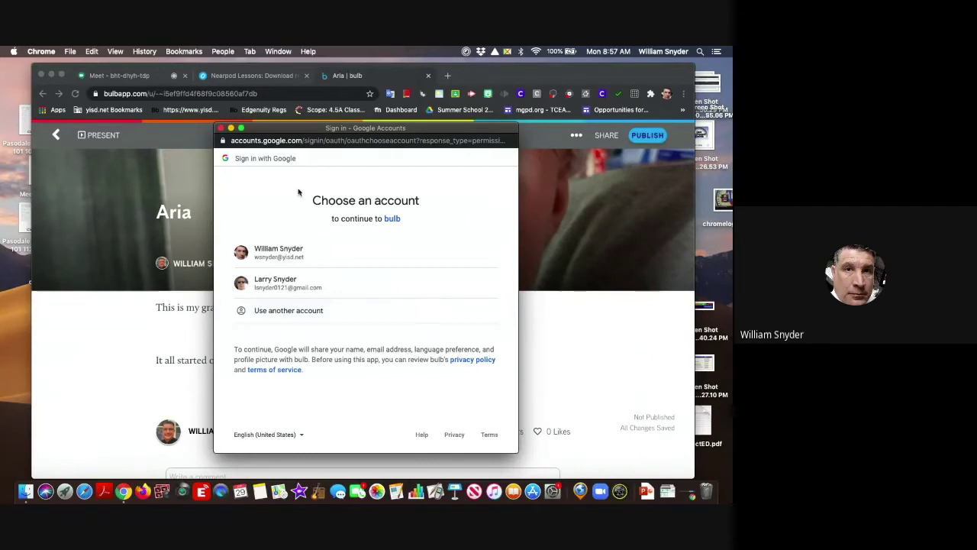
{"action": "left_click", "coordinate": [277, 282]}
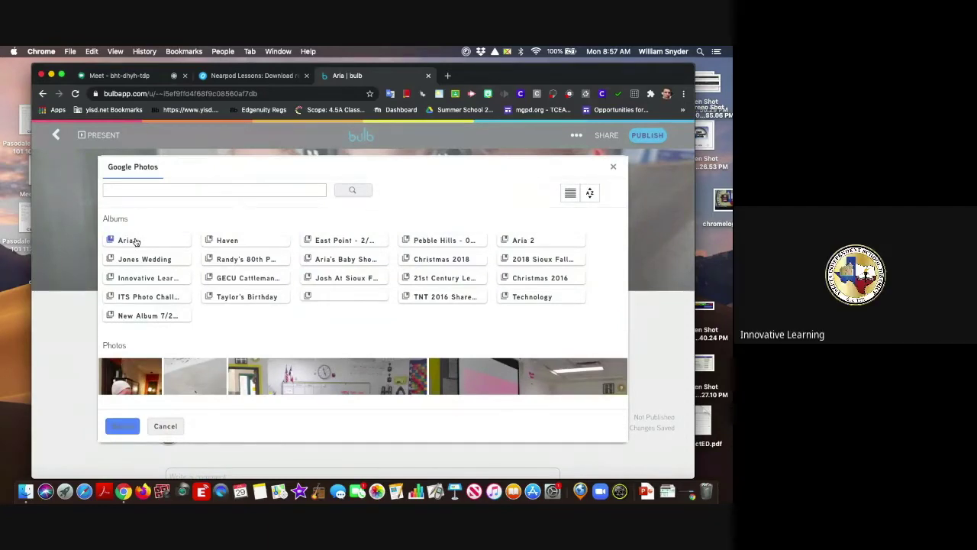
{"action": "left_click", "coordinate": [135, 241]}
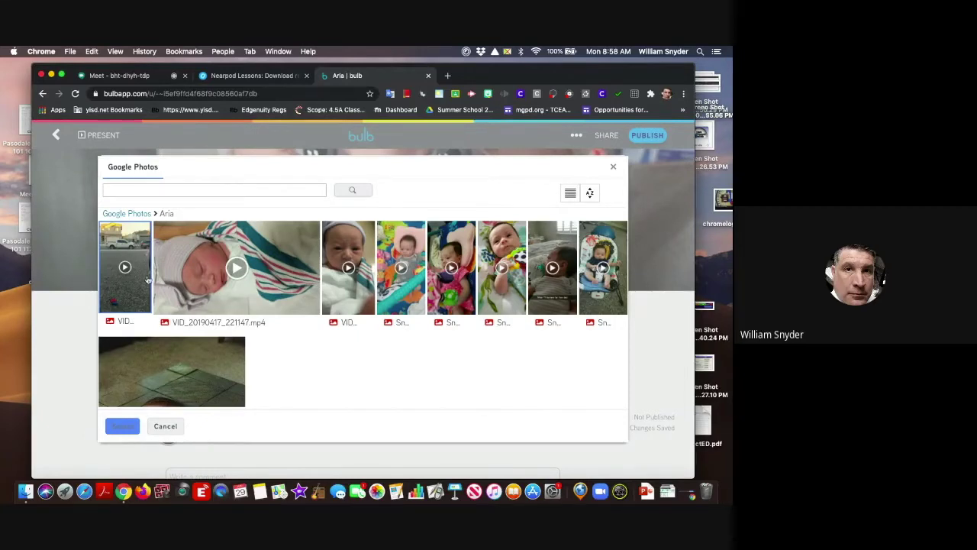
{"action": "left_click", "coordinate": [125, 268]}
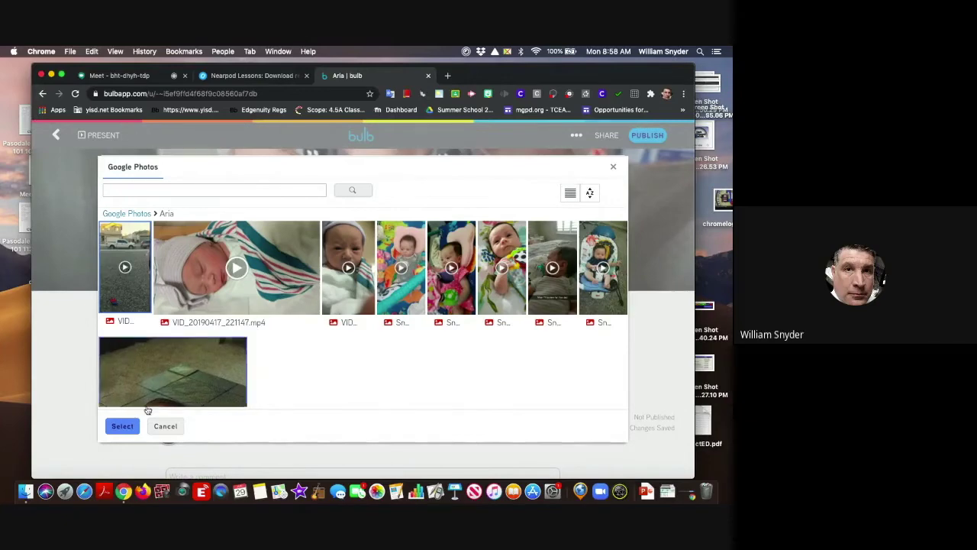
{"action": "left_click", "coordinate": [122, 425]}
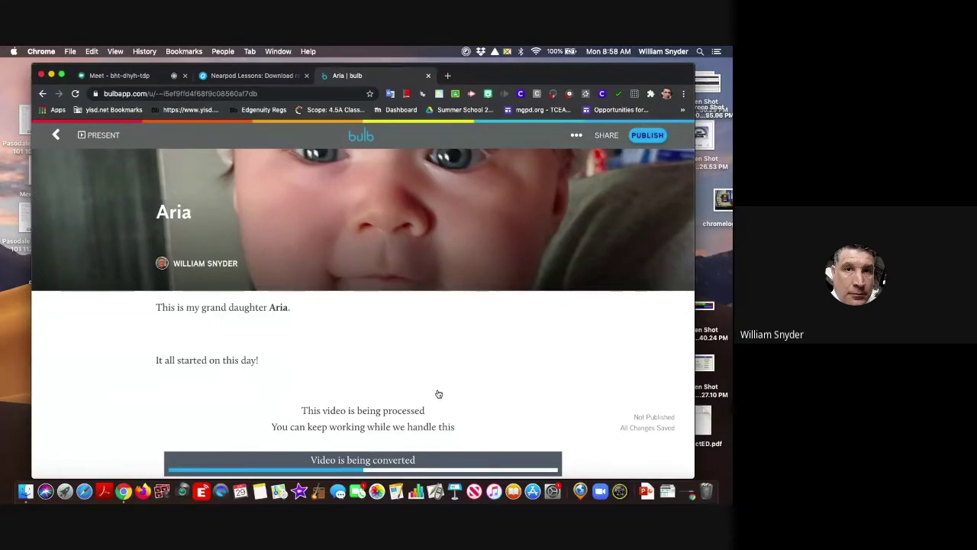
Look over the inserted video and shrink it to about half its width
{"action": "scroll", "coordinate": [439, 394], "scroll_direction": "down", "scroll_amount": 5}
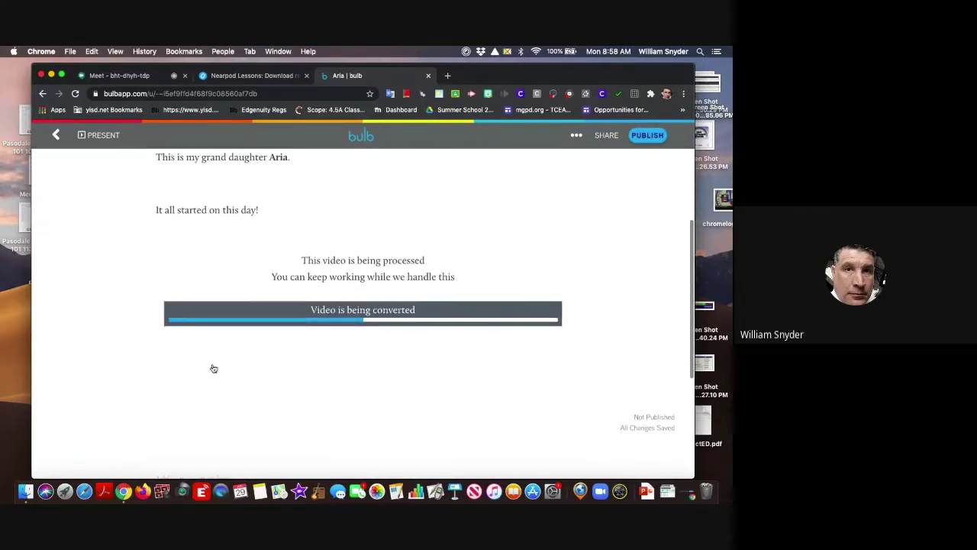
{"action": "scroll", "coordinate": [356, 323], "scroll_direction": "down", "scroll_amount": 10}
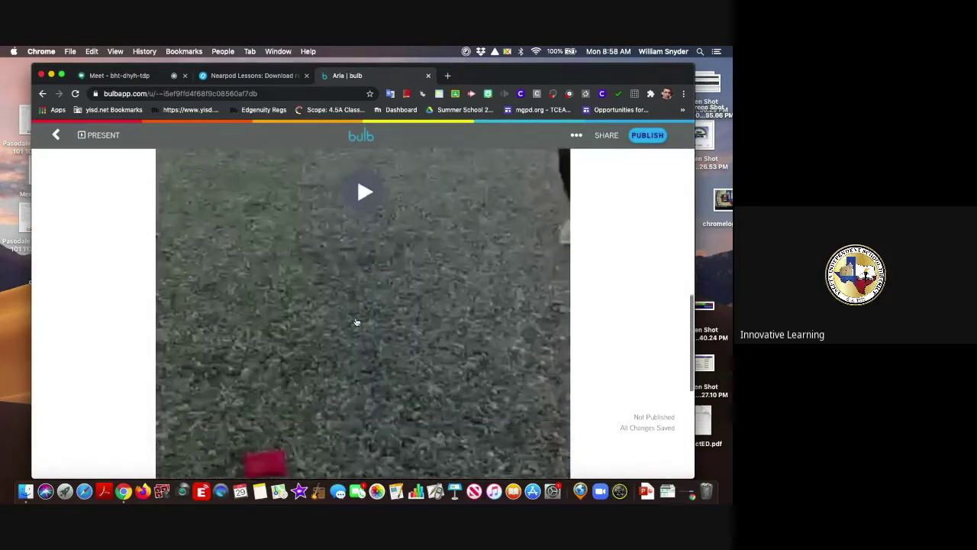
{"action": "scroll", "coordinate": [495, 325], "scroll_direction": "up", "scroll_amount": 8}
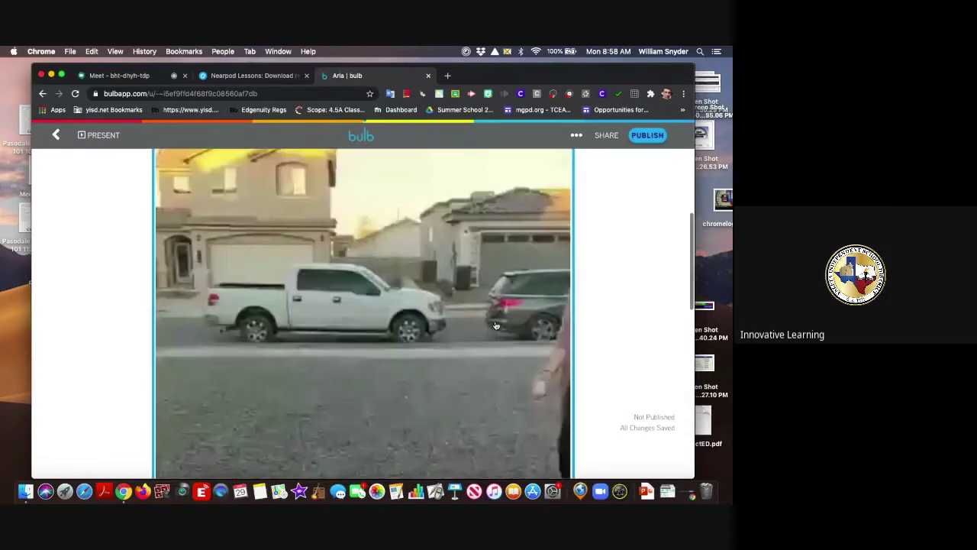
{"action": "scroll", "coordinate": [496, 326], "scroll_direction": "down", "scroll_amount": 5}
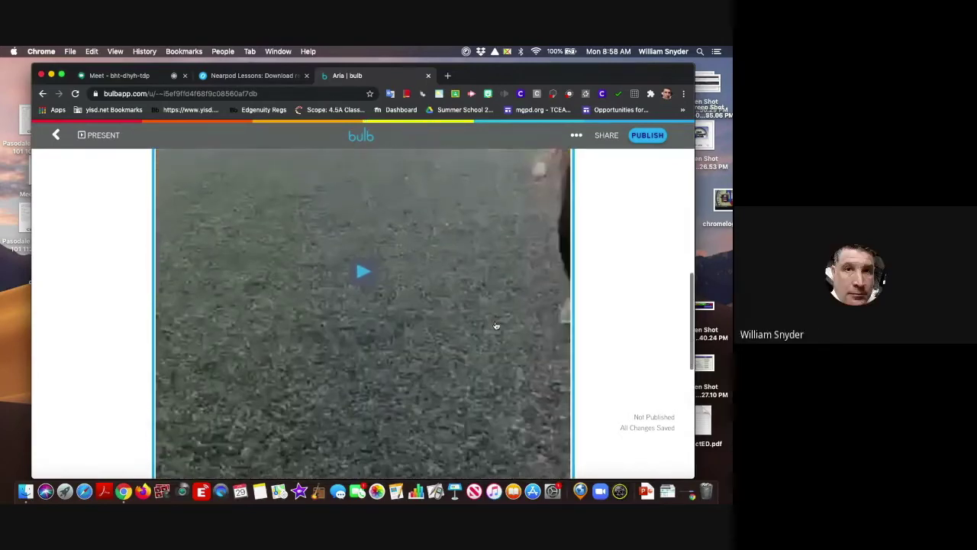
{"action": "scroll", "coordinate": [496, 325], "scroll_direction": "down", "scroll_amount": 4}
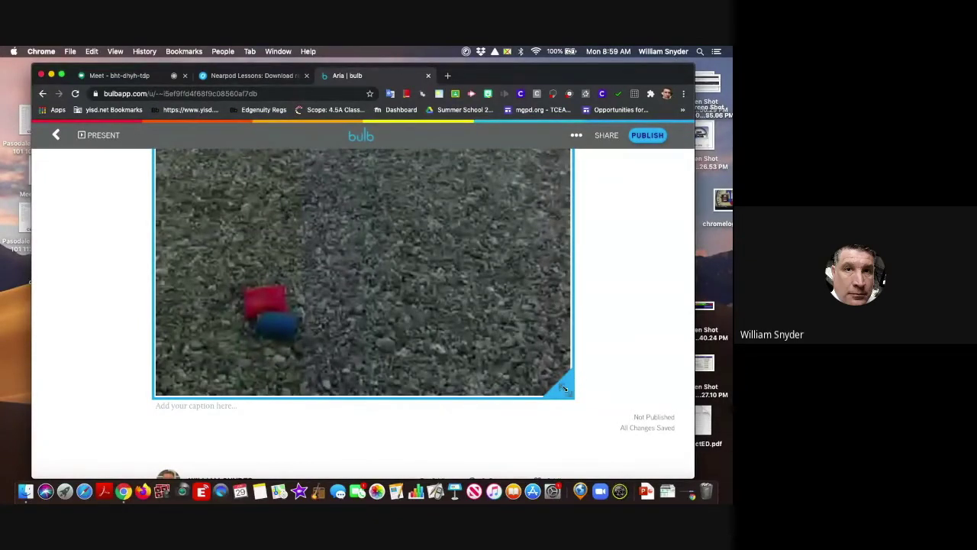
{"action": "right_click", "coordinate": [565, 389]}
{"action": "left_click", "coordinate": [516, 344]}
{"action": "left_click_drag", "start_coordinate": [565, 389], "coordinate": [388, 239]}
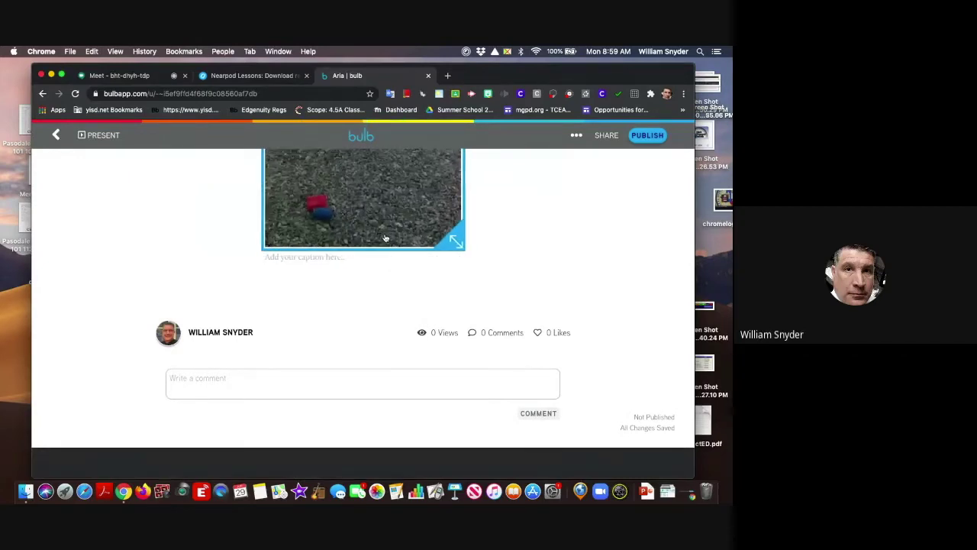
Play the resized video with the volume raised, and return to the empty line below its caption
{"action": "scroll", "coordinate": [561, 198], "scroll_direction": "up", "scroll_amount": 3}
{"action": "scroll", "coordinate": [560, 199], "scroll_direction": "down", "scroll_amount": 3}
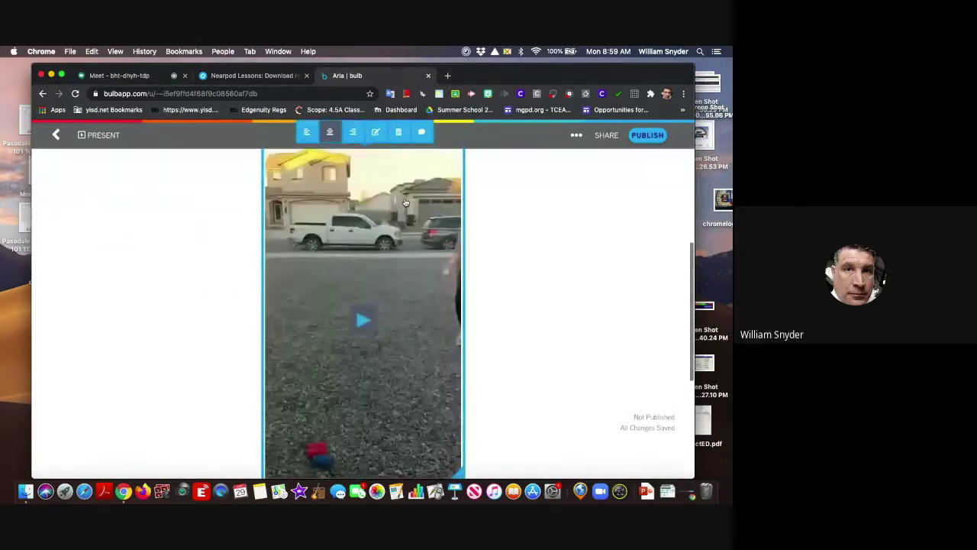
{"action": "left_click", "coordinate": [362, 321]}
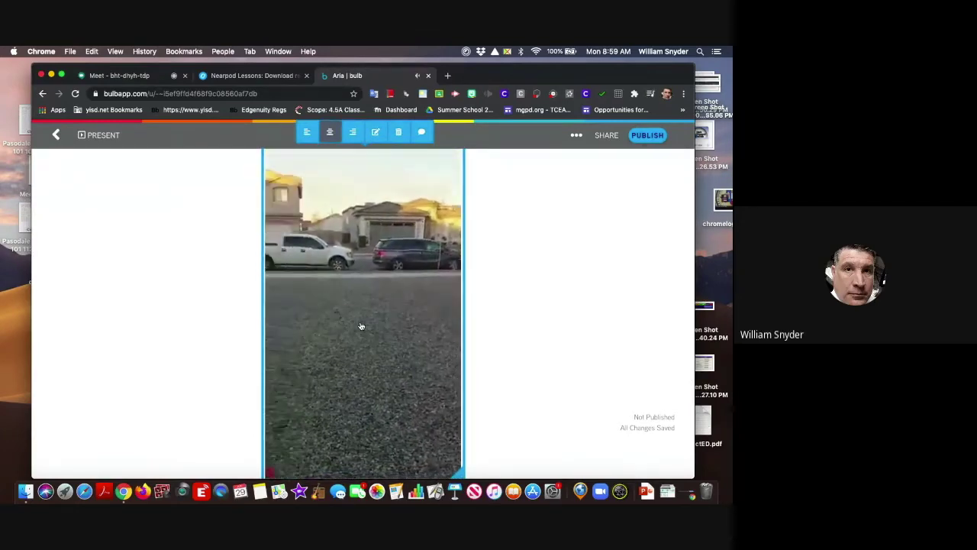
{"action": "key", "text": "XF86AudioRaiseVolume"}
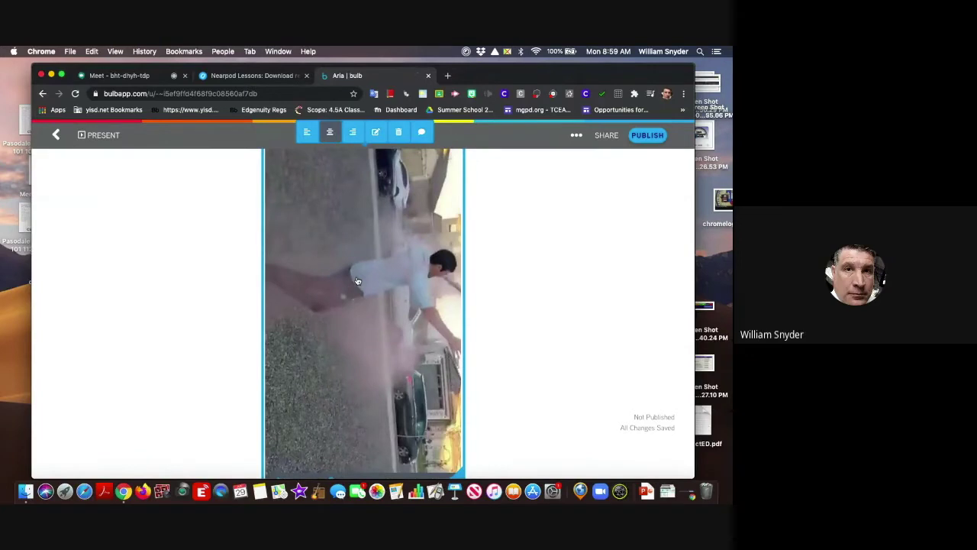
{"action": "left_click", "coordinate": [516, 275]}
{"action": "scroll", "coordinate": [516, 276], "scroll_direction": "down", "scroll_amount": 5}
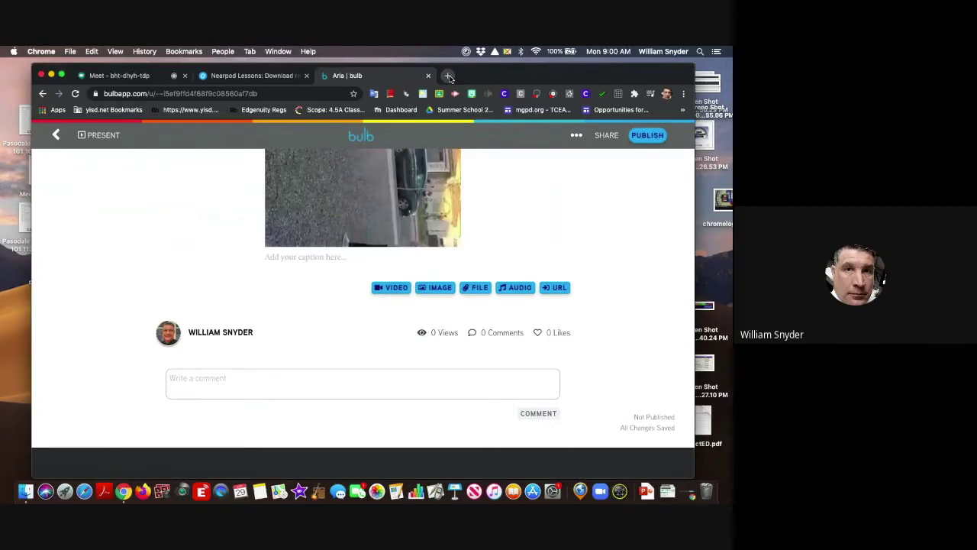
Check the open Nearpod lesson and portfolio page, and read the participants' messages in the Google Meet chat
{"action": "left_click", "coordinate": [119, 76]}
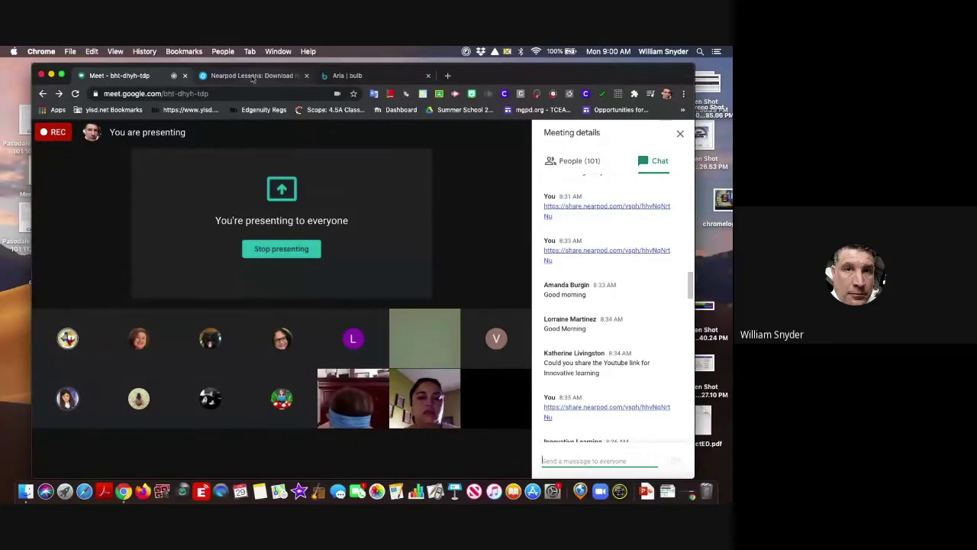
{"action": "left_click", "coordinate": [255, 75]}
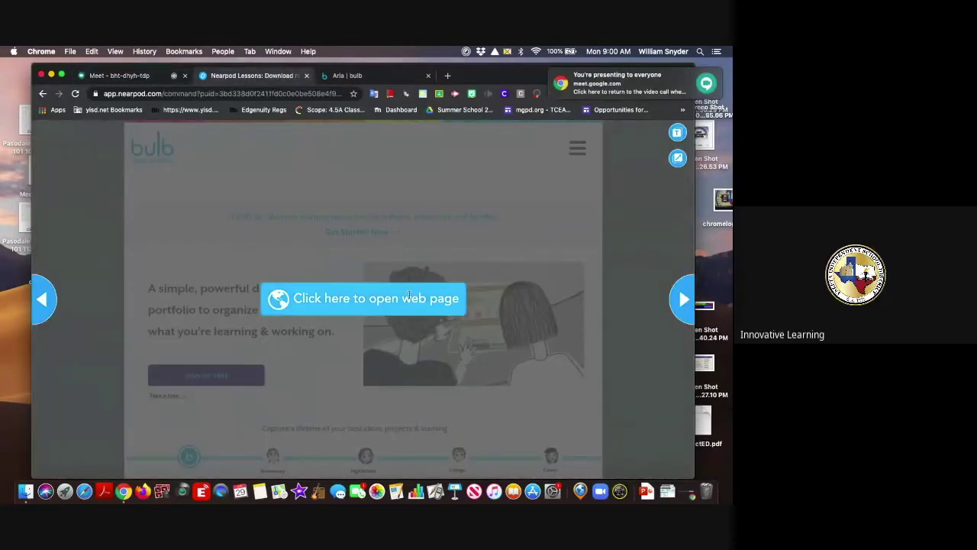
{"action": "left_click", "coordinate": [372, 77]}
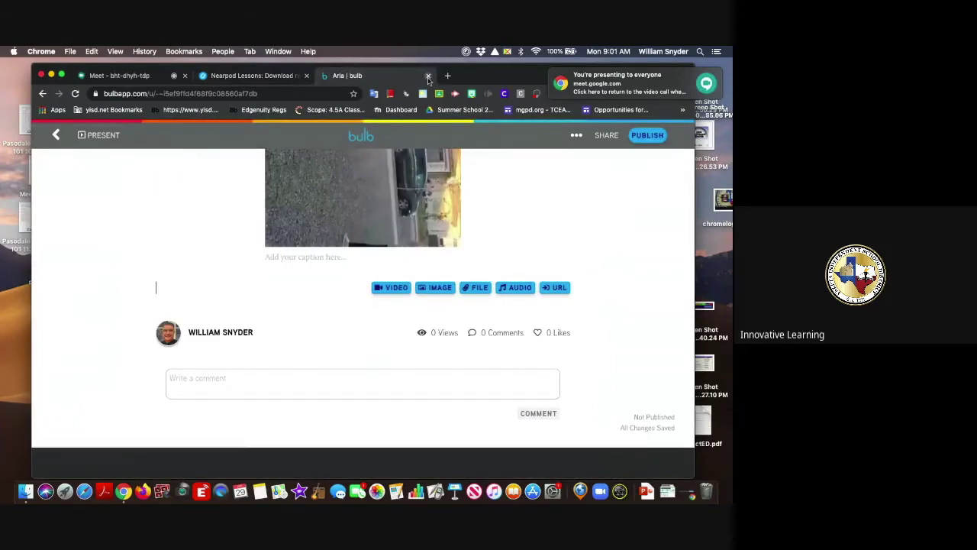
{"action": "left_click", "coordinate": [257, 79]}
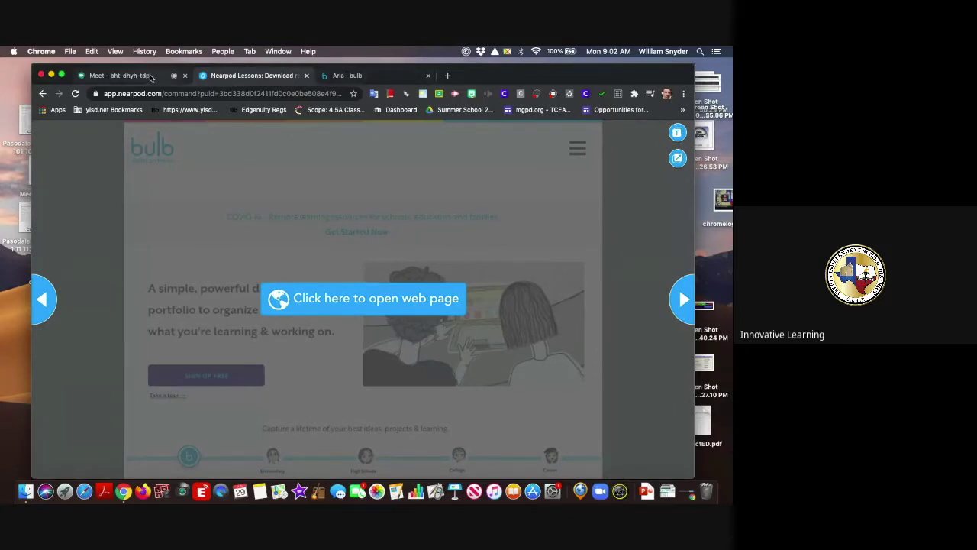
{"action": "left_click", "coordinate": [122, 75]}
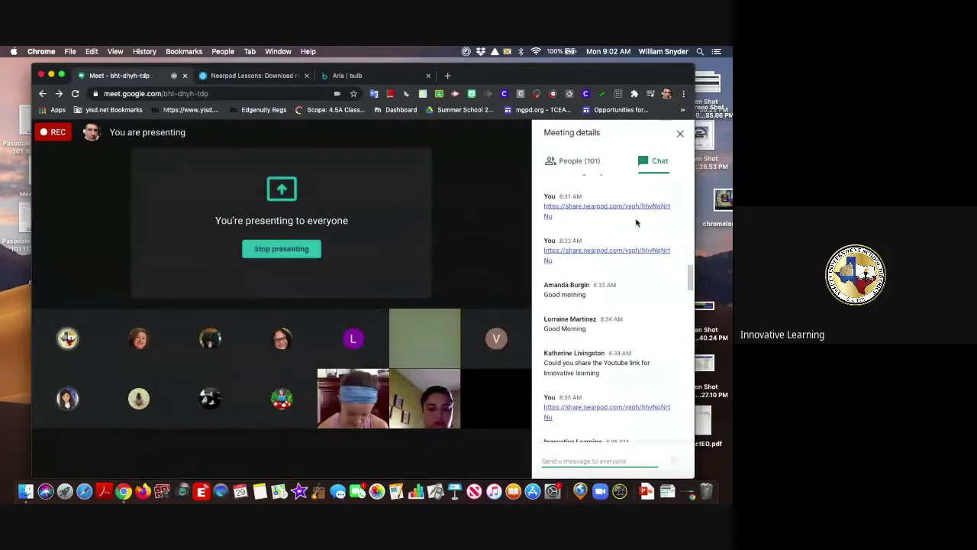
{"action": "scroll", "coordinate": [616, 272], "scroll_direction": "down", "scroll_amount": 10}
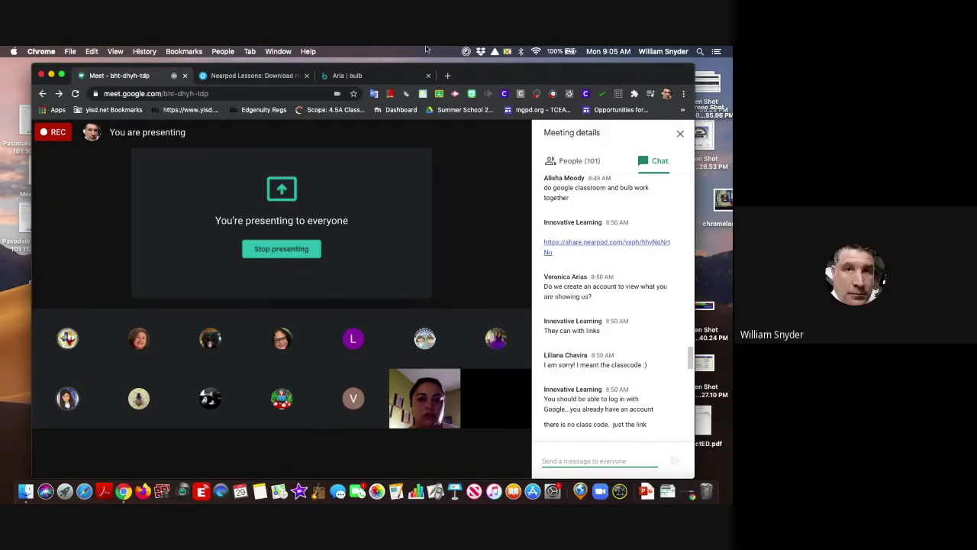
Return to the bulb portfolio page and look it over from the cover image to the embedded video
{"action": "left_click", "coordinate": [380, 76]}
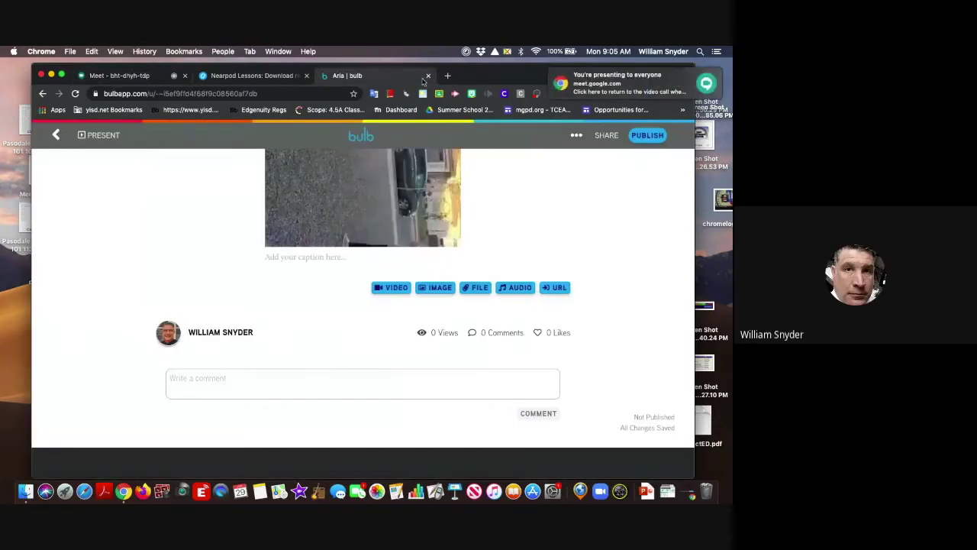
{"action": "scroll", "coordinate": [544, 227], "scroll_direction": "up", "scroll_amount": 10}
{"action": "scroll", "coordinate": [544, 227], "scroll_direction": "down", "scroll_amount": 8}
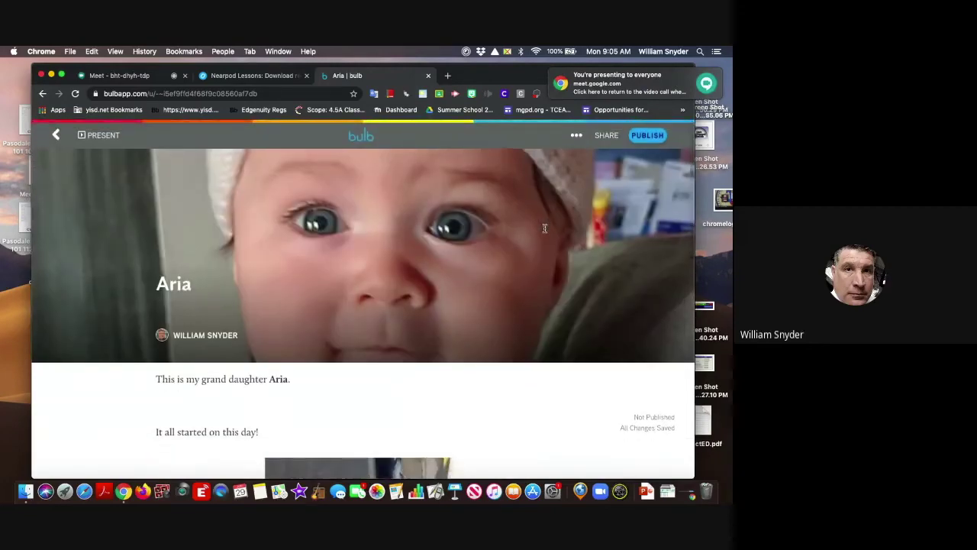
{"action": "scroll", "coordinate": [544, 229], "scroll_direction": "up", "scroll_amount": 3}
{"action": "scroll", "coordinate": [544, 228], "scroll_direction": "down", "scroll_amount": 3}
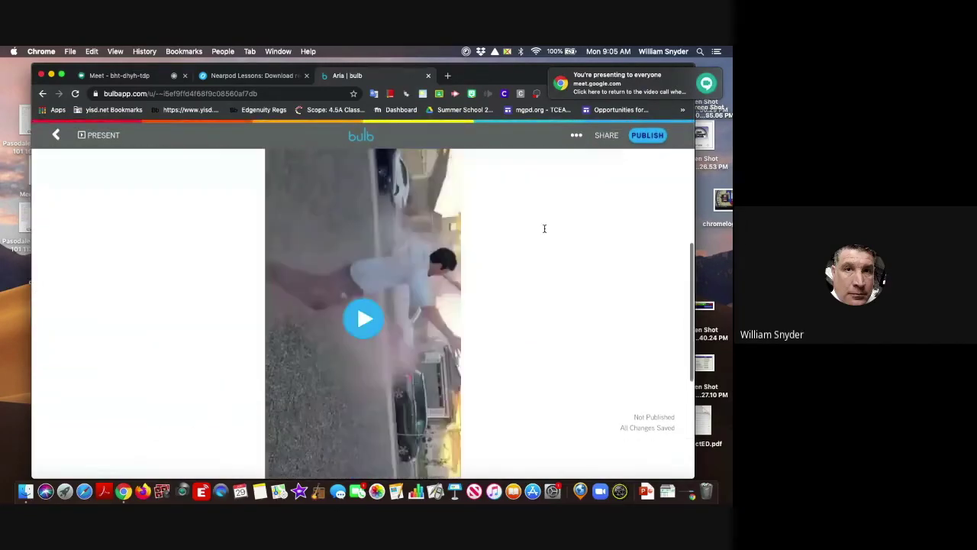
{"action": "scroll", "coordinate": [544, 229], "scroll_direction": "up", "scroll_amount": 8}
{"action": "scroll", "coordinate": [544, 231], "scroll_direction": "down", "scroll_amount": 1}
{"action": "scroll", "coordinate": [544, 232], "scroll_direction": "up", "scroll_amount": 1}
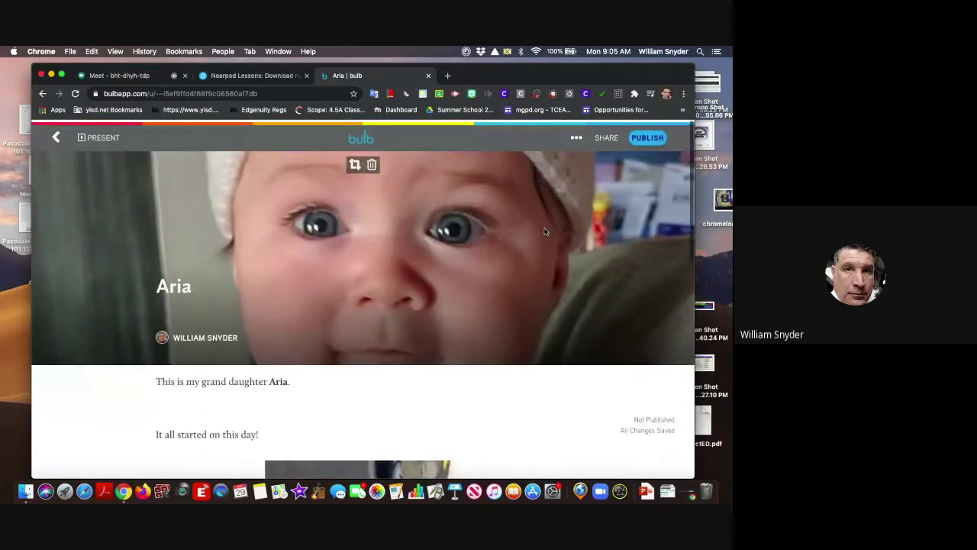
Try to shorten the portfolio page's share URL, and copy the page link from the sharing options
{"action": "left_click", "coordinate": [603, 138]}
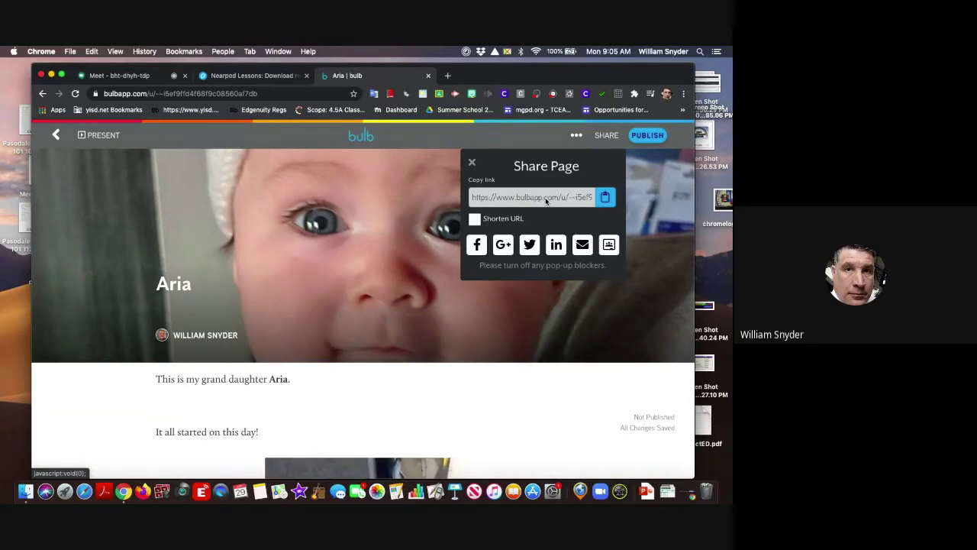
{"action": "left_click", "coordinate": [474, 220]}
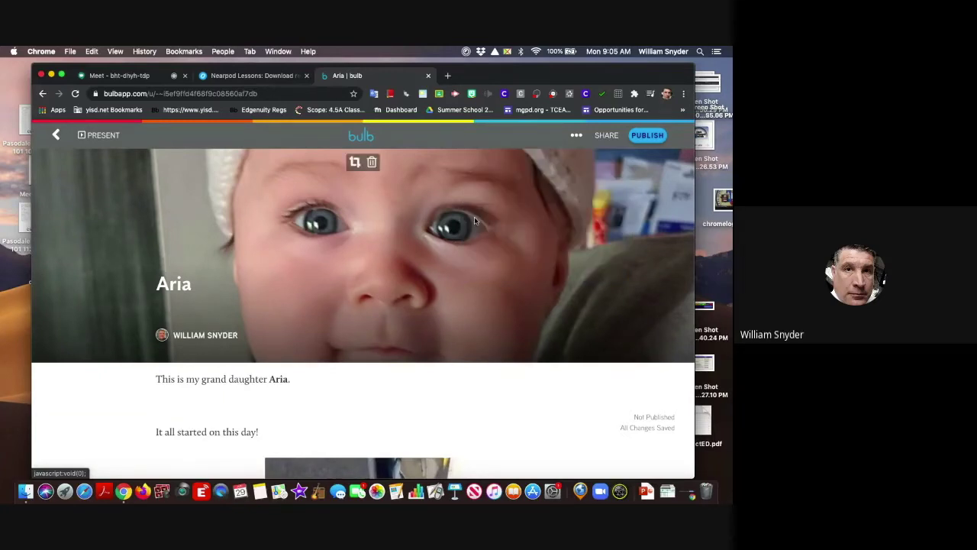
{"action": "left_click", "coordinate": [608, 135]}
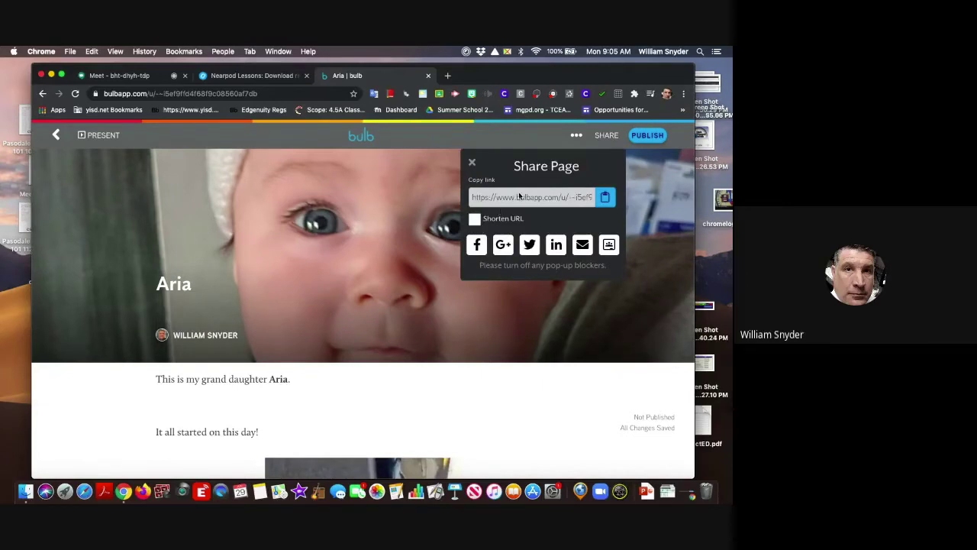
{"action": "left_click", "coordinate": [606, 198]}
Share the portfolio page to Google Classroom and start an assignment from it for Practice class
{"action": "left_click", "coordinate": [609, 245]}
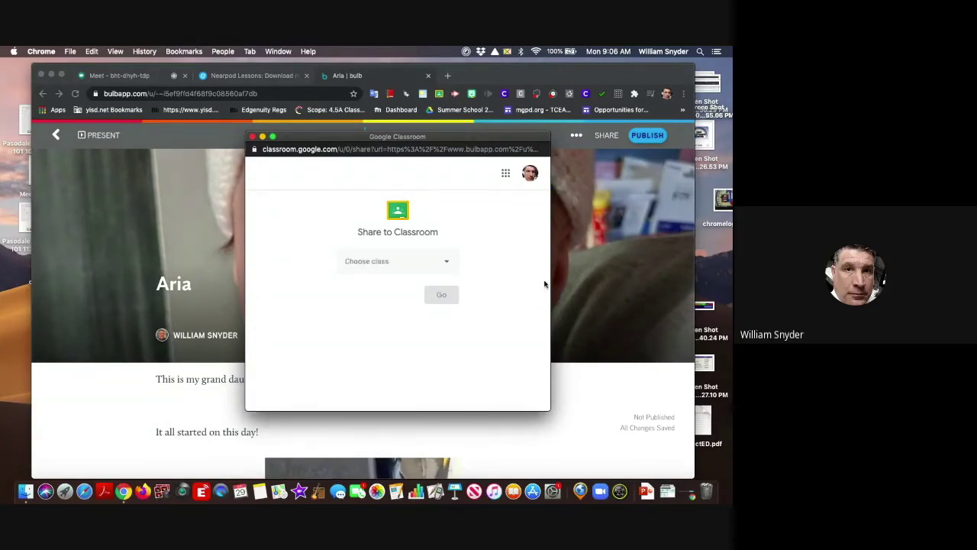
{"action": "left_click", "coordinate": [448, 263]}
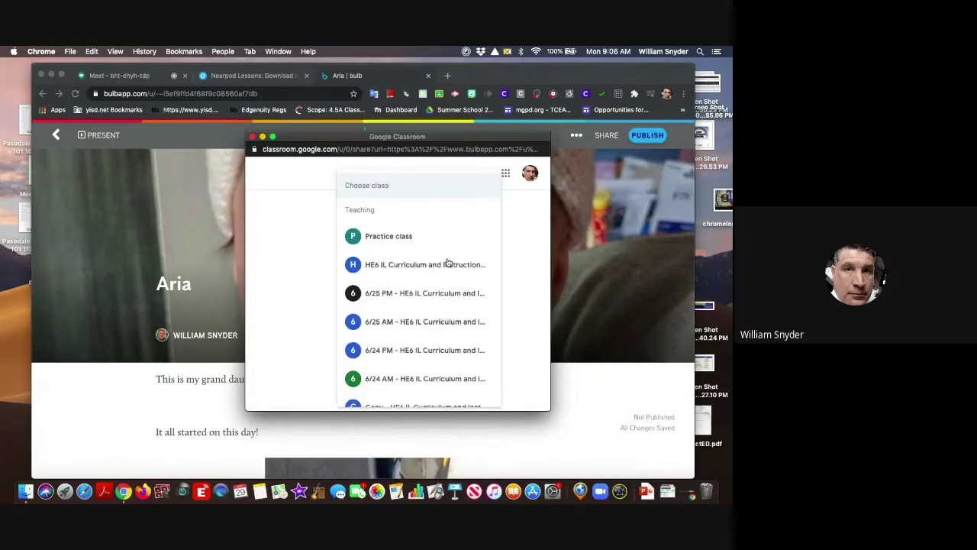
{"action": "left_click", "coordinate": [384, 239]}
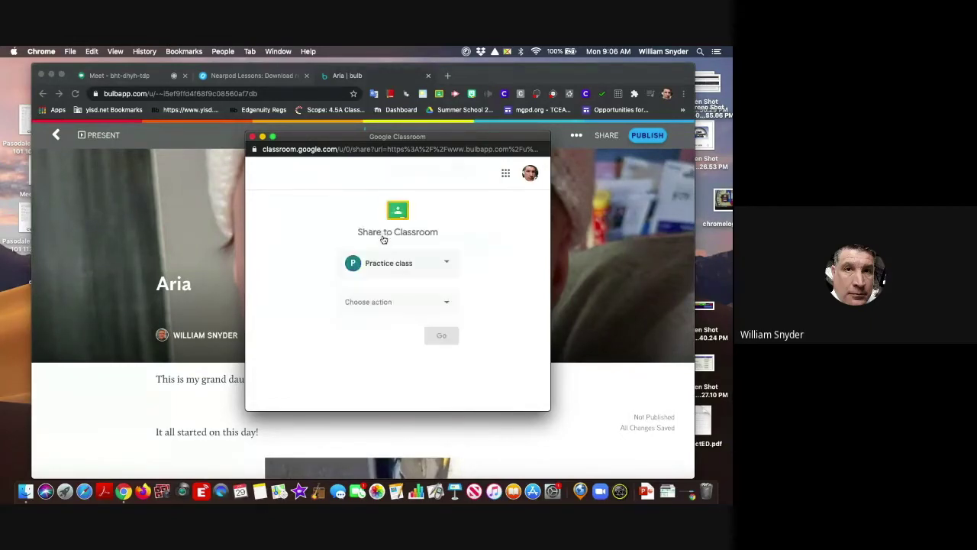
{"action": "left_click", "coordinate": [446, 304]}
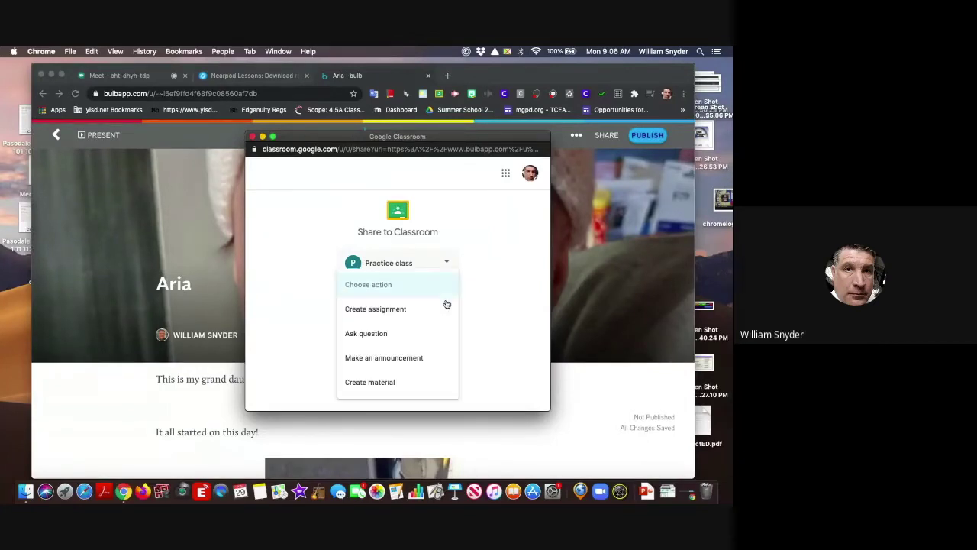
{"action": "left_click", "coordinate": [401, 310]}
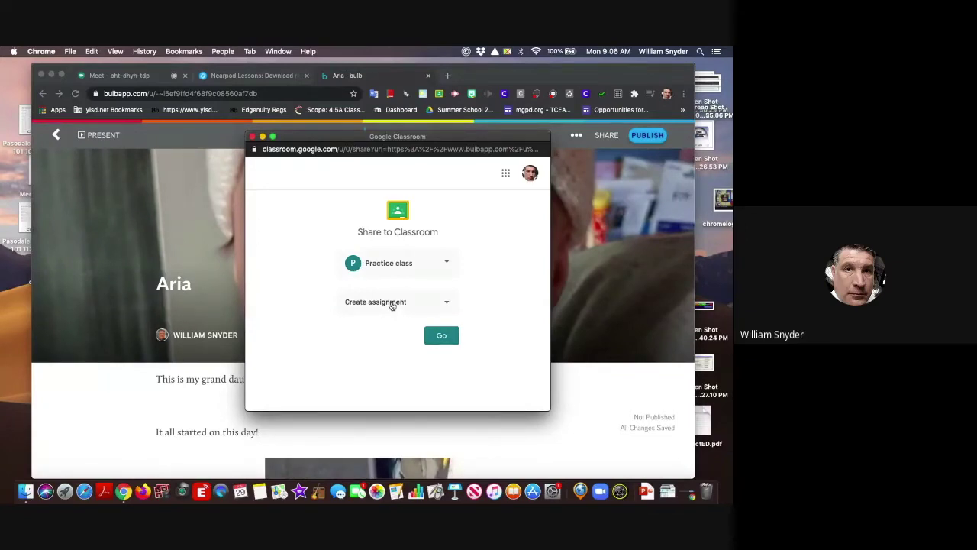
{"action": "left_click", "coordinate": [442, 337]}
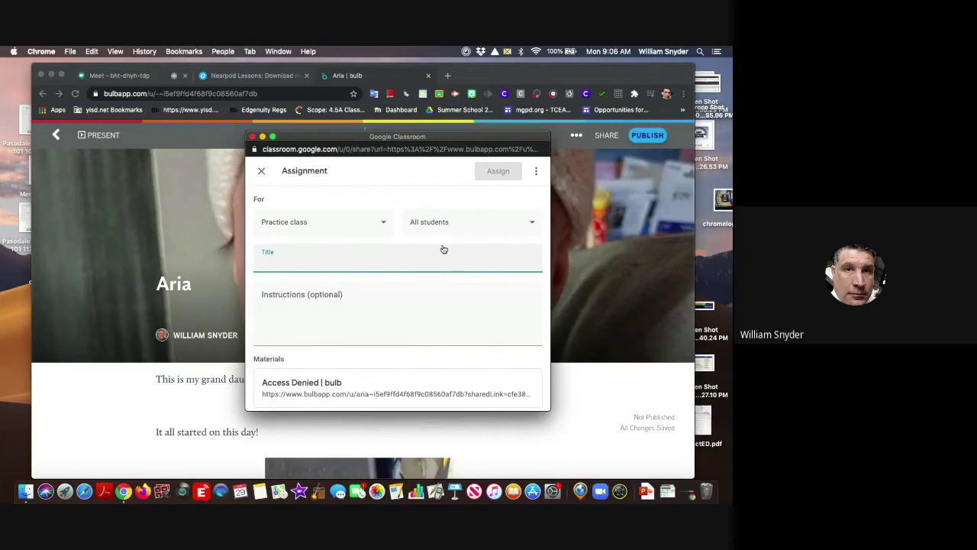
Examine the assignment's class, student, material, points, due date and topic options, and close Google Classroom without assigning
{"action": "left_click", "coordinate": [381, 223]}
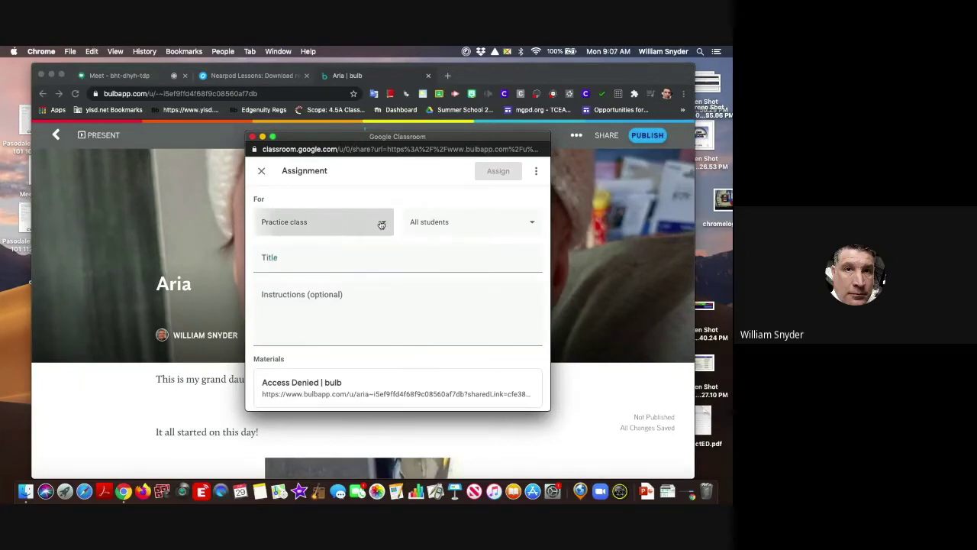
{"action": "left_click", "coordinate": [398, 194]}
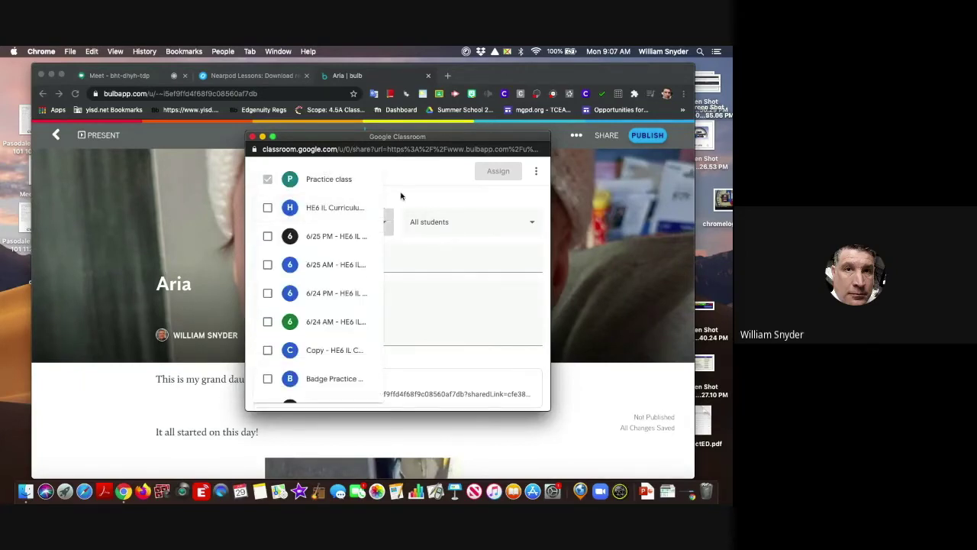
{"action": "left_click", "coordinate": [529, 223]}
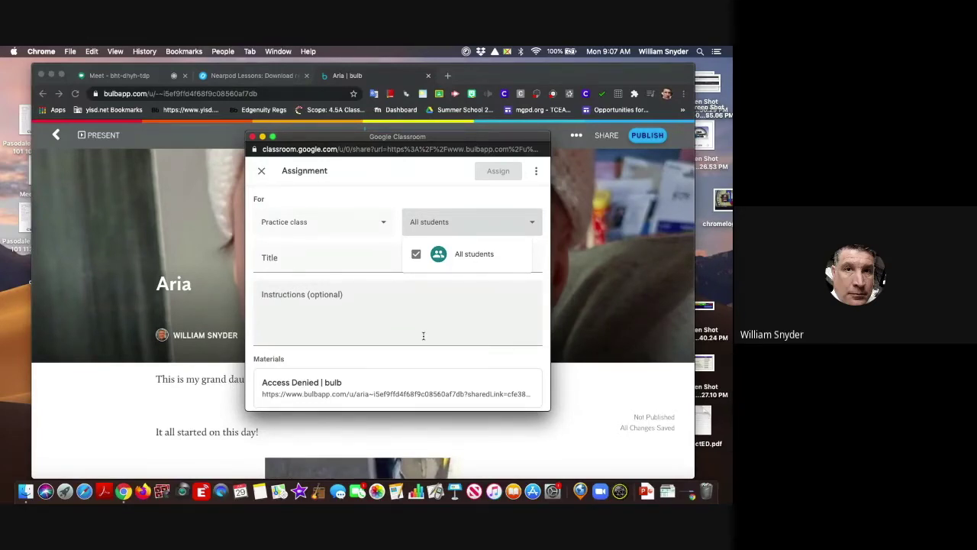
{"action": "scroll", "coordinate": [423, 335], "scroll_direction": "down", "scroll_amount": 5}
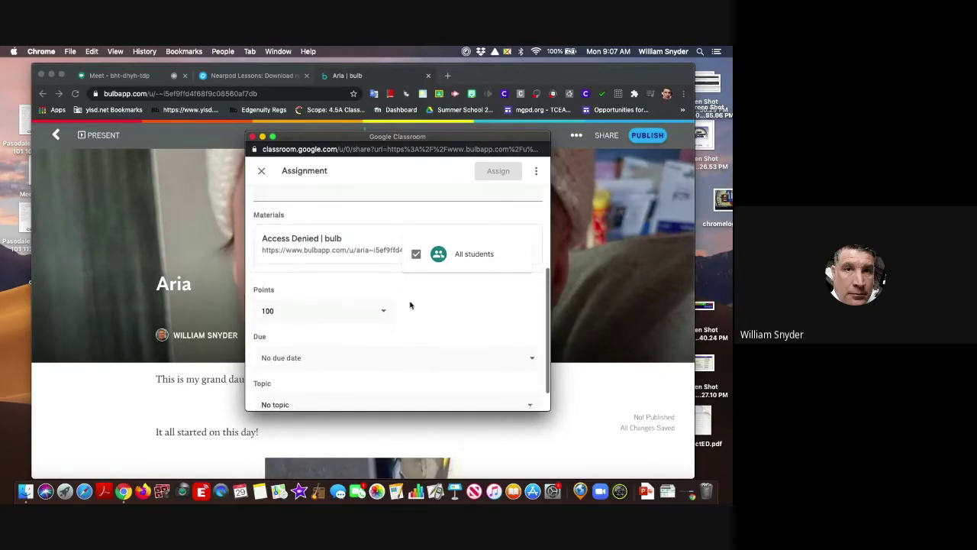
{"action": "scroll", "coordinate": [402, 302], "scroll_direction": "up", "scroll_amount": 5}
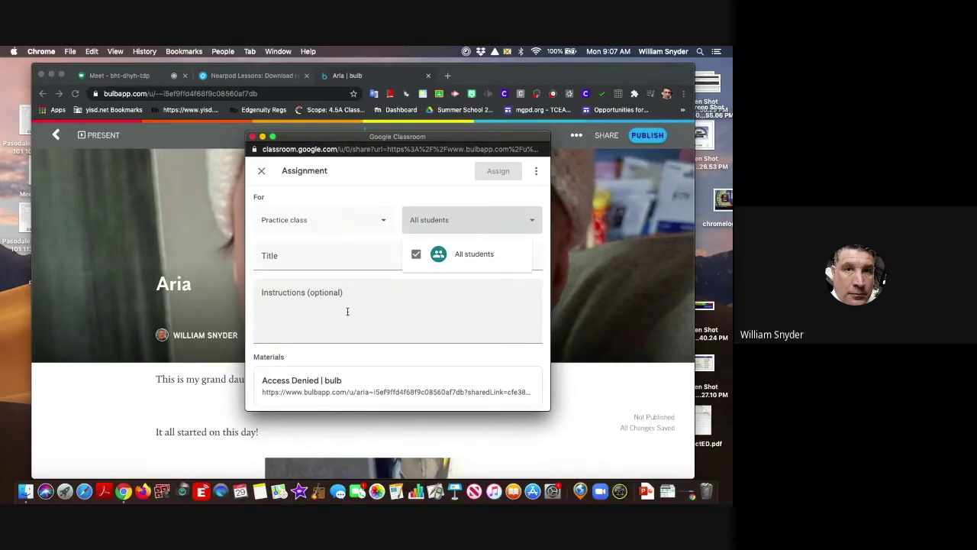
{"action": "scroll", "coordinate": [348, 311], "scroll_direction": "down", "scroll_amount": 5}
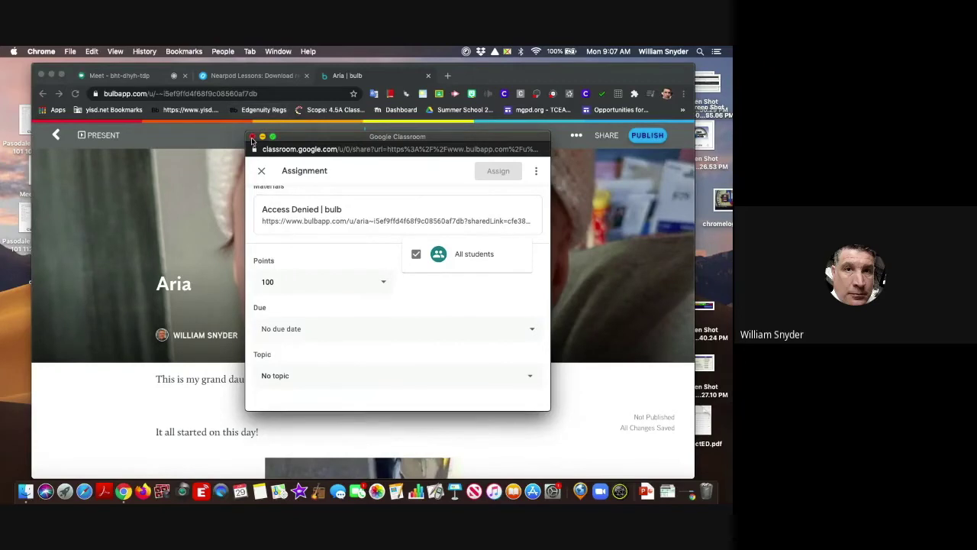
{"action": "left_click", "coordinate": [253, 138]}
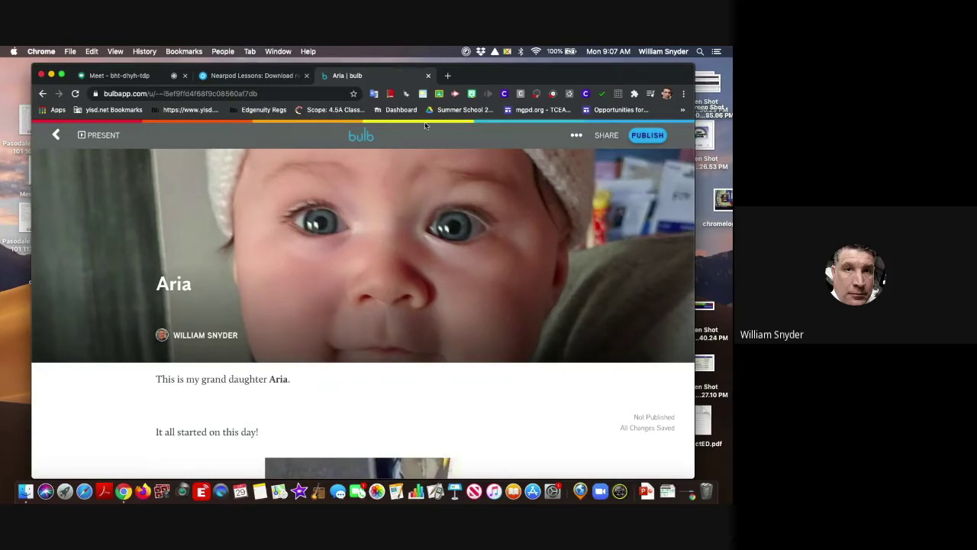
Leave the page editor for the profile, publishing the page with Private Link visibility and without saving it as a template
{"action": "left_click", "coordinate": [364, 138]}
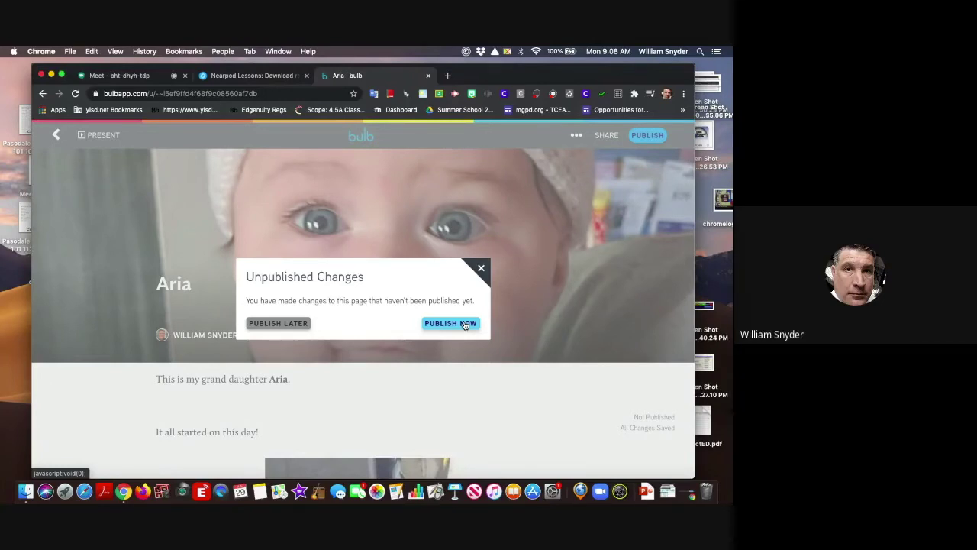
{"action": "left_click", "coordinate": [450, 323]}
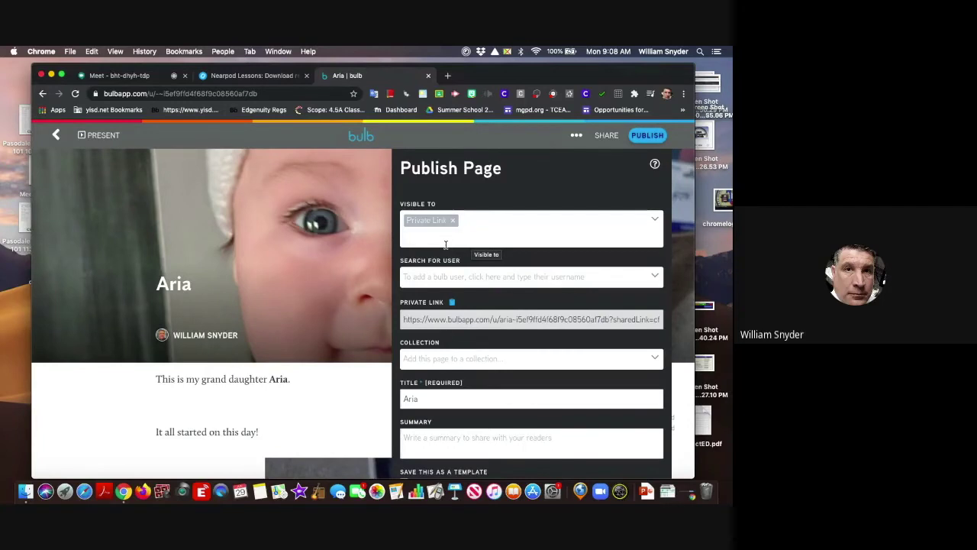
{"action": "scroll", "coordinate": [446, 244], "scroll_direction": "down", "scroll_amount": 1}
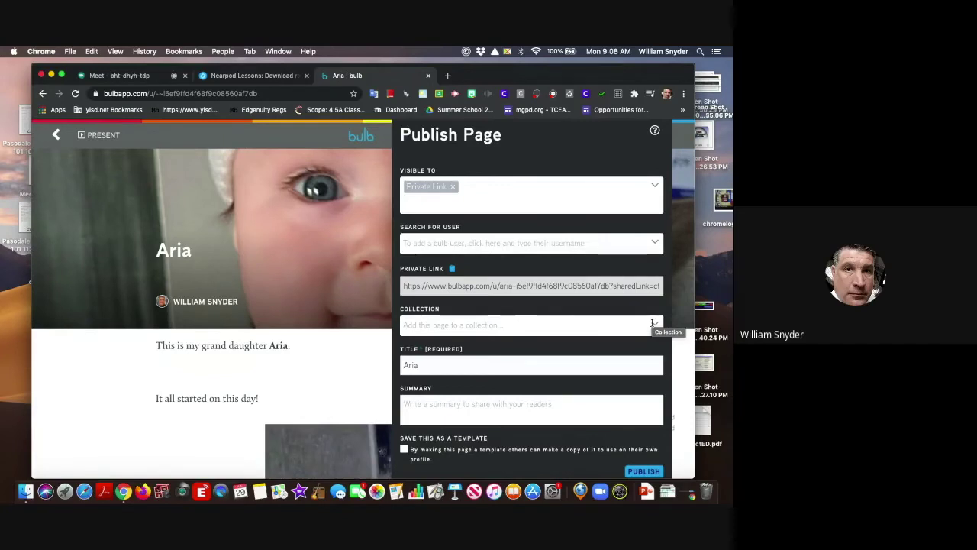
{"action": "scroll", "coordinate": [464, 406], "scroll_direction": "down", "scroll_amount": 2}
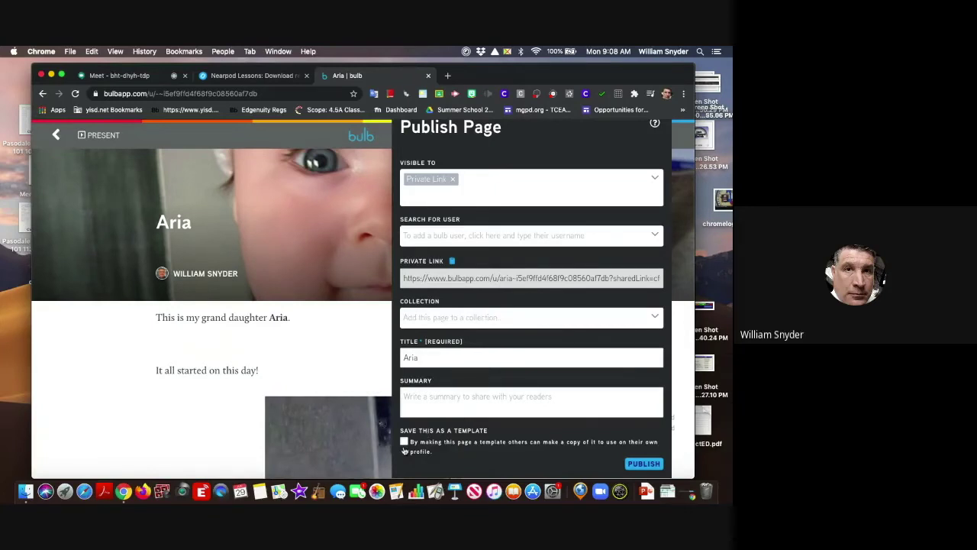
{"action": "left_click", "coordinate": [643, 463]}
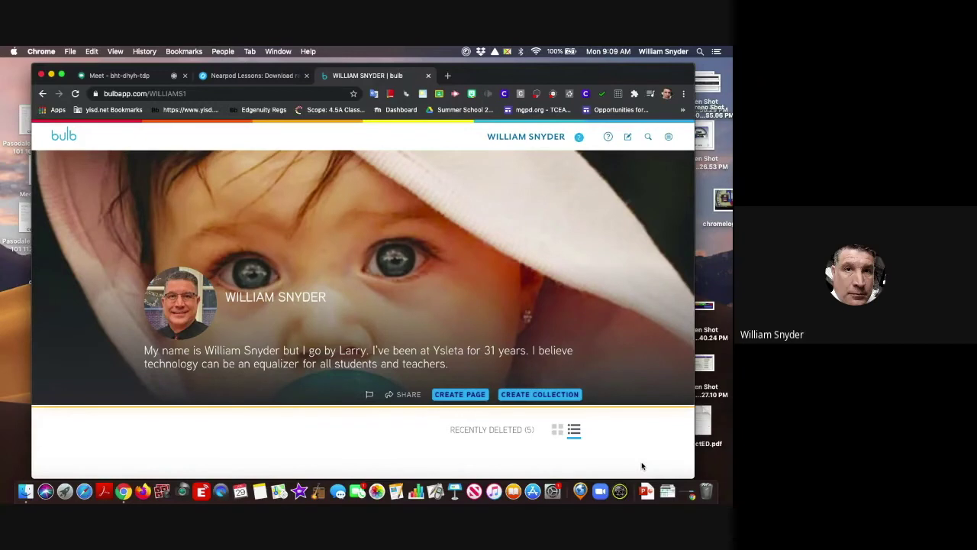
Look through the profile's page list and check the publication status of each page
{"action": "scroll", "coordinate": [630, 374], "scroll_direction": "down", "scroll_amount": 2}
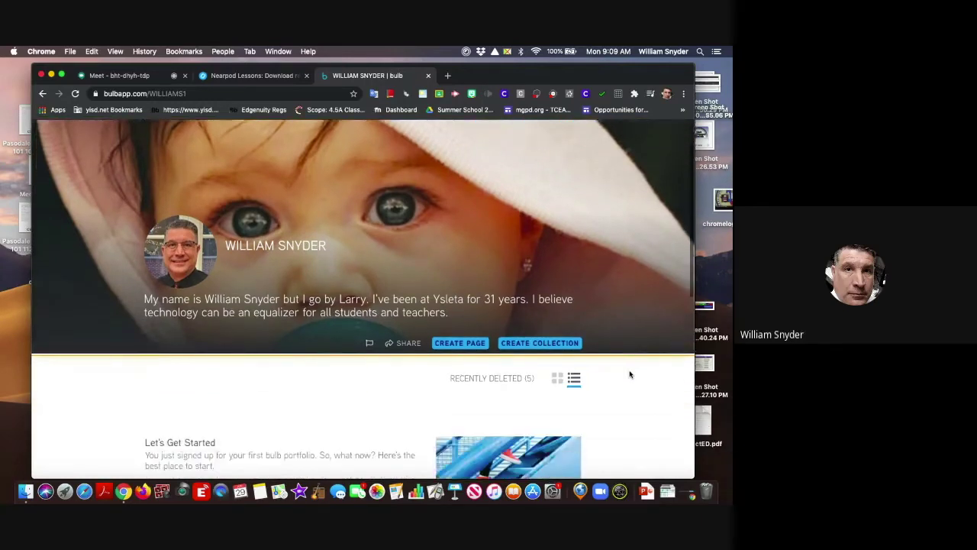
{"action": "scroll", "coordinate": [630, 374], "scroll_direction": "down", "scroll_amount": 1}
{"action": "scroll", "coordinate": [630, 374], "scroll_direction": "down", "scroll_amount": 3}
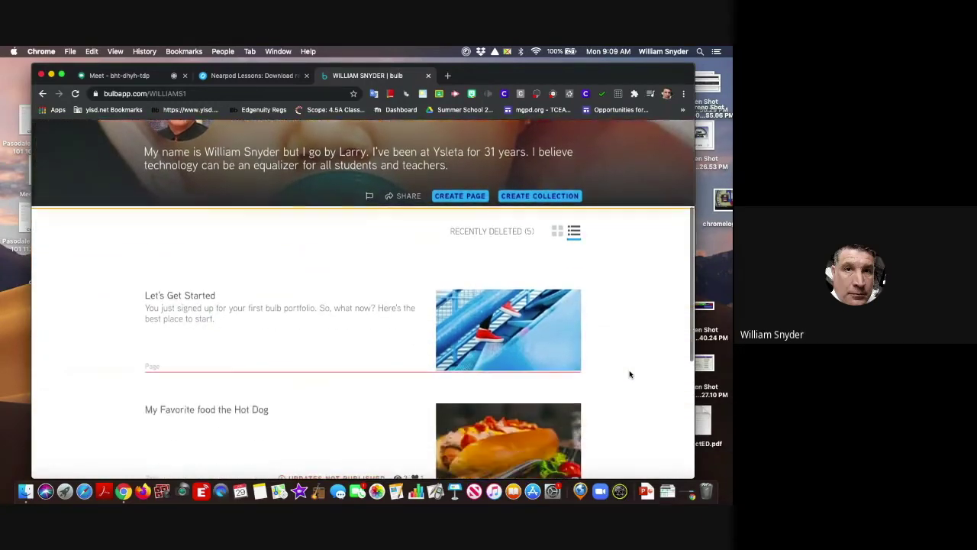
{"action": "scroll", "coordinate": [630, 374], "scroll_direction": "down", "scroll_amount": 3}
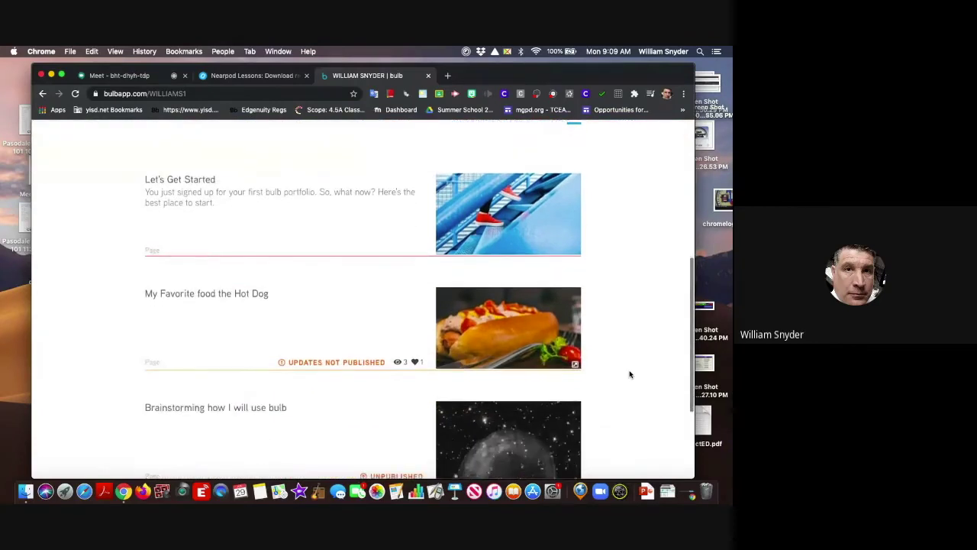
{"action": "scroll", "coordinate": [629, 374], "scroll_direction": "down", "scroll_amount": 2}
{"action": "scroll", "coordinate": [630, 374], "scroll_direction": "down", "scroll_amount": 3}
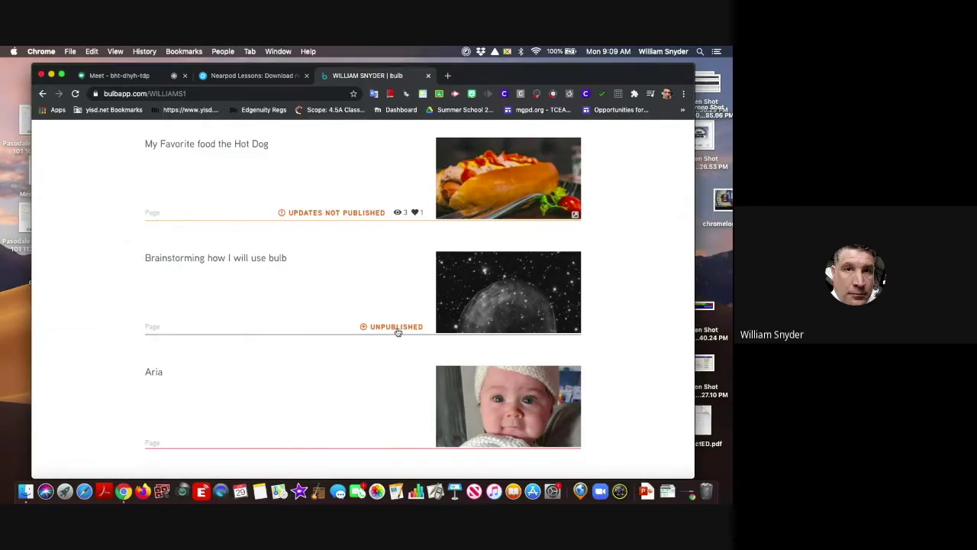
Open the page My Favorite food the Hot Dog and publish its updates with Ysleta ISD and Private Link visibility
{"action": "scroll", "coordinate": [397, 332], "scroll_direction": "up", "scroll_amount": 3}
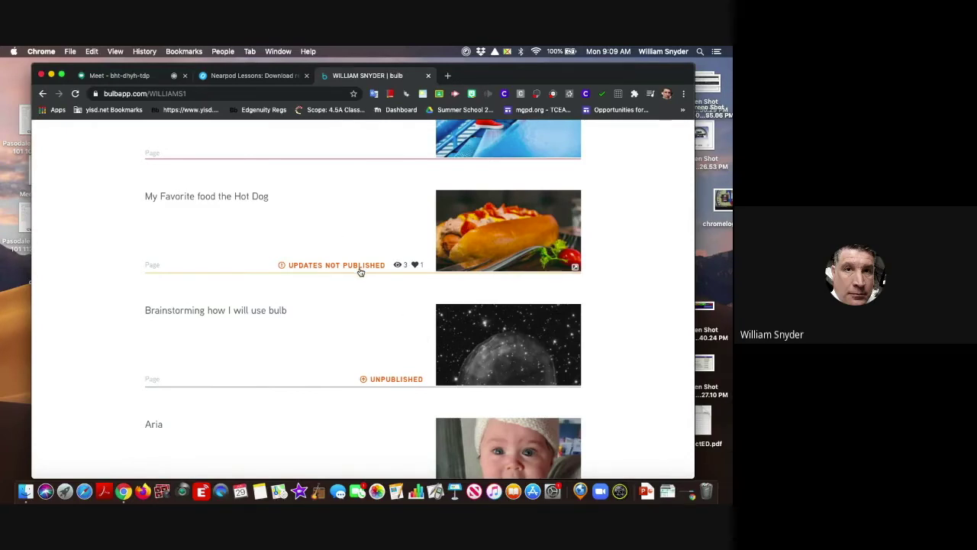
{"action": "left_click", "coordinate": [250, 200]}
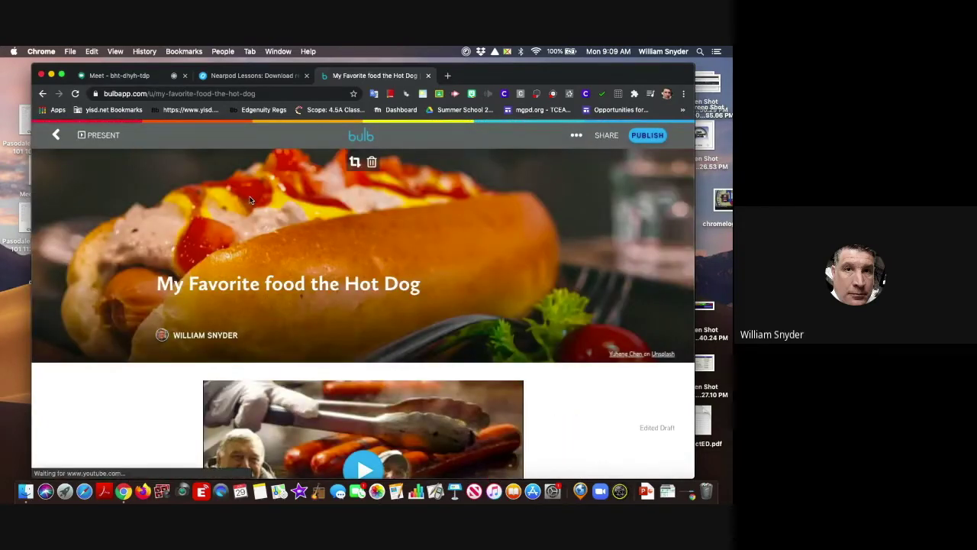
{"action": "scroll", "coordinate": [383, 306], "scroll_direction": "down", "scroll_amount": 10}
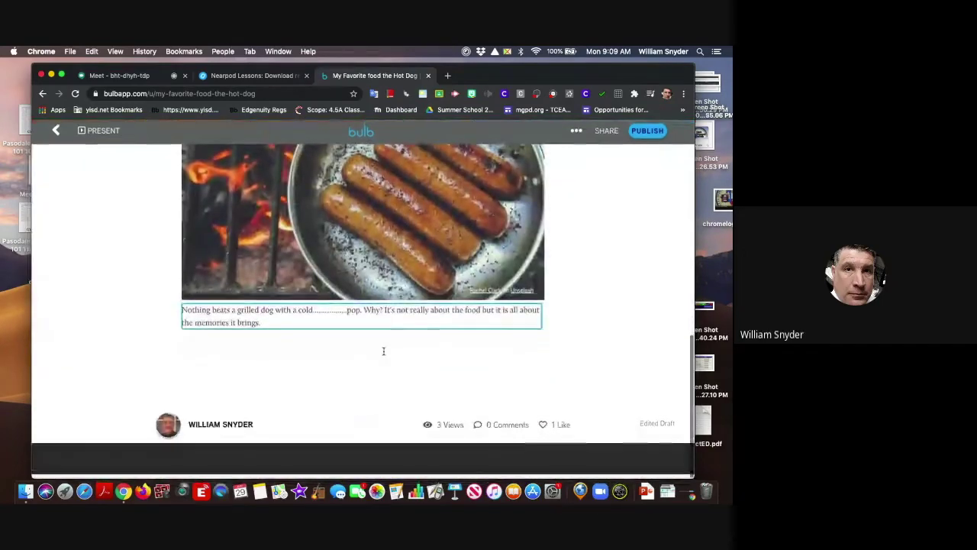
{"action": "left_click", "coordinate": [402, 365]}
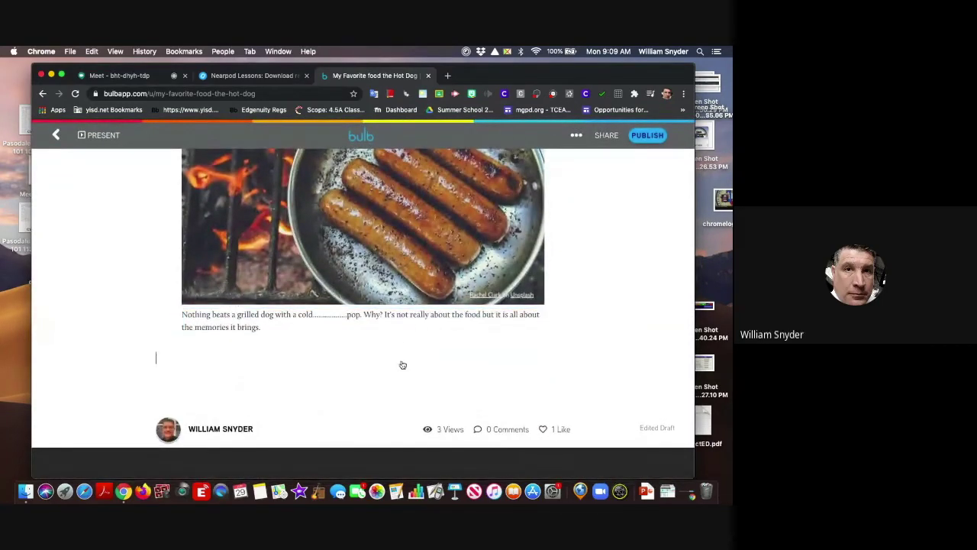
{"action": "left_click", "coordinate": [646, 136]}
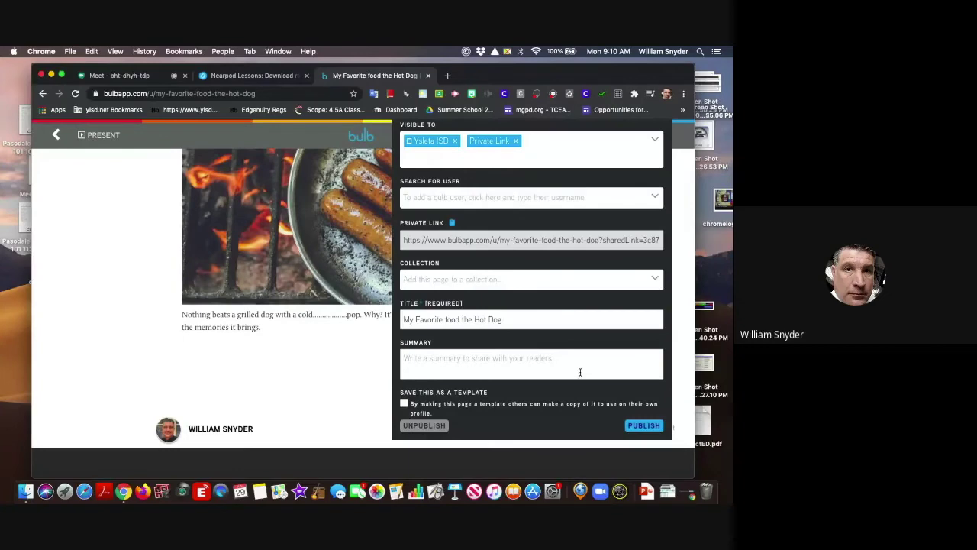
{"action": "left_click", "coordinate": [644, 425]}
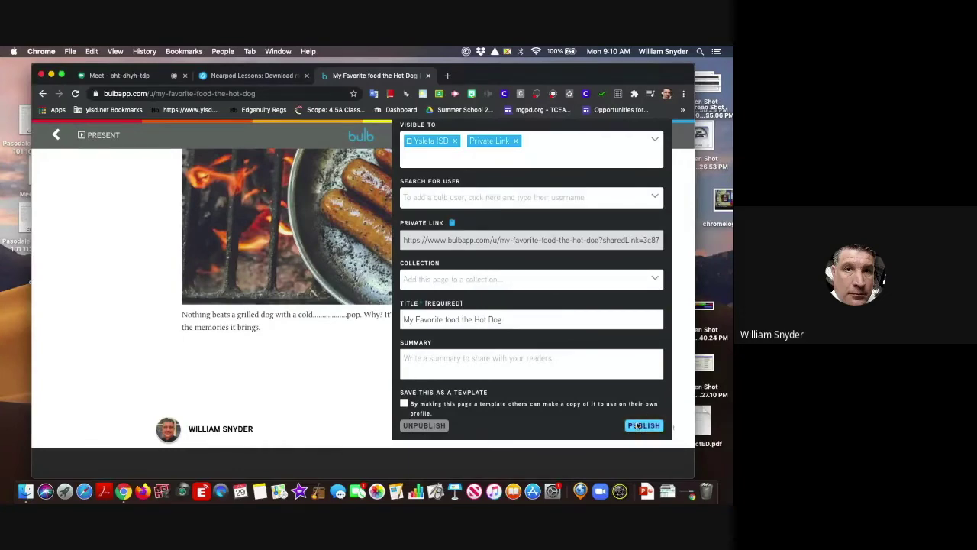
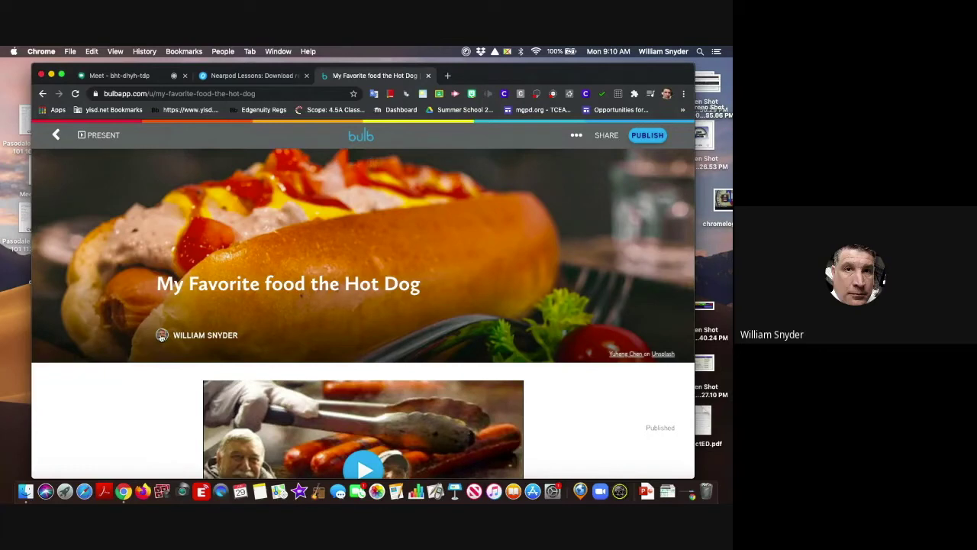
Present the hot dog page in full screen, look through its content, and exit the presentation
{"action": "left_click", "coordinate": [100, 135]}
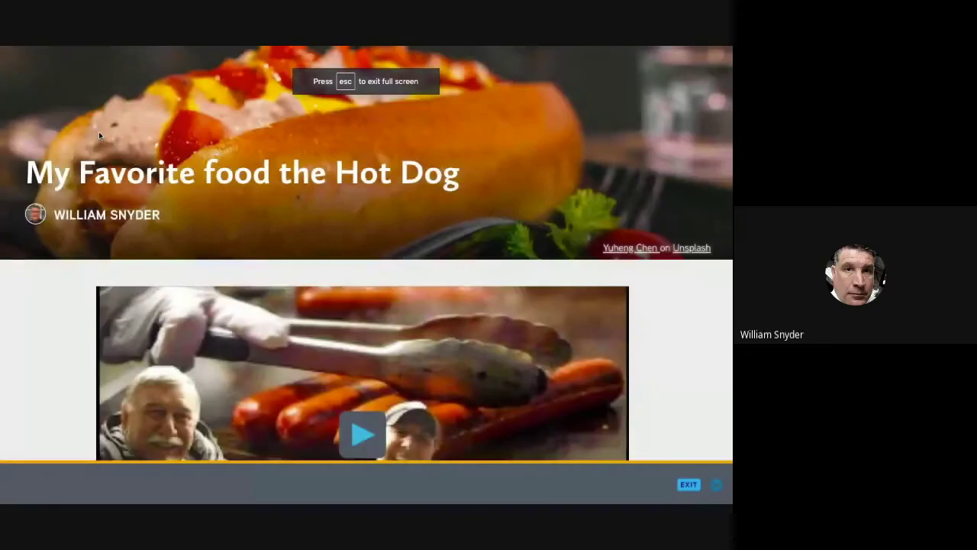
{"action": "scroll", "coordinate": [298, 256], "scroll_direction": "down", "scroll_amount": 5}
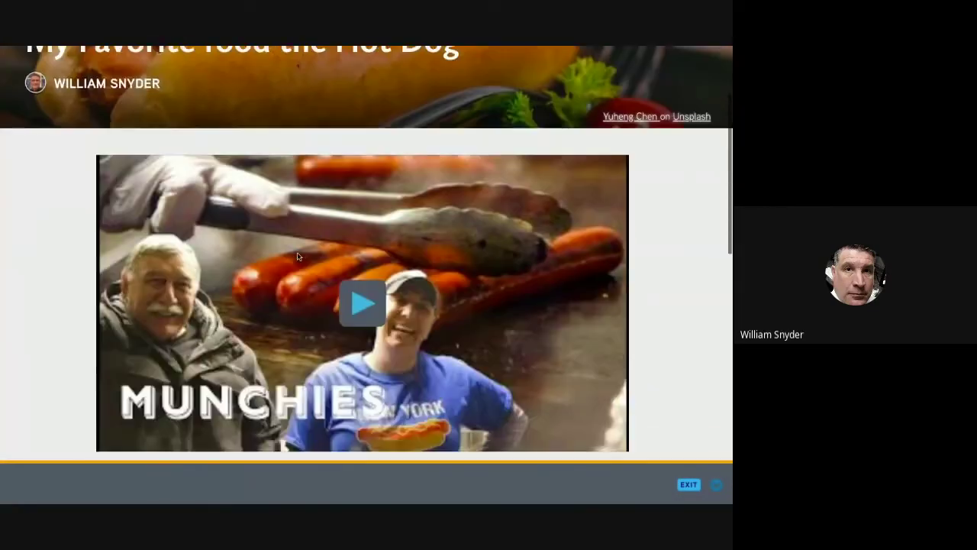
{"action": "scroll", "coordinate": [298, 257], "scroll_direction": "down", "scroll_amount": 3}
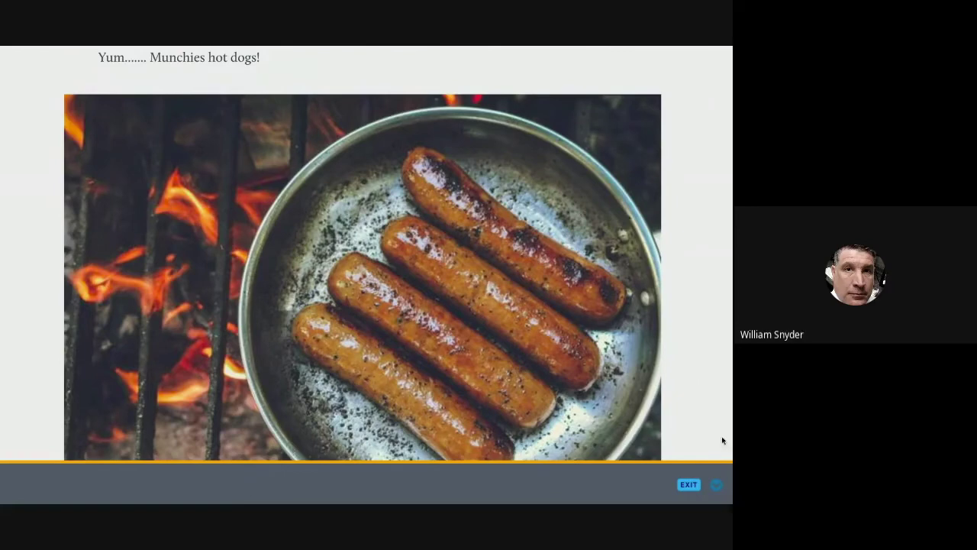
{"action": "left_click", "coordinate": [689, 486]}
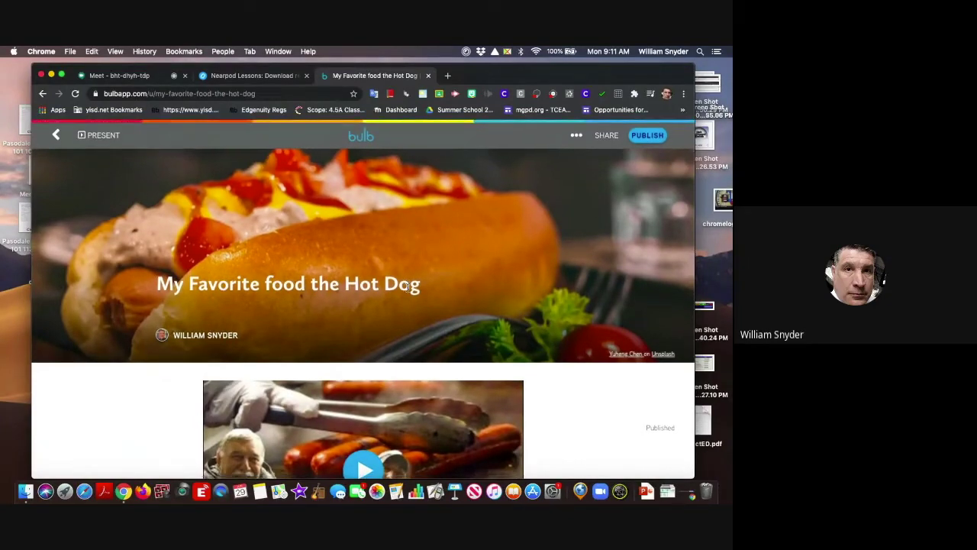
Examine the link and text formatting options for the caption below the sausage image, without applying any of them
{"action": "scroll", "coordinate": [407, 286], "scroll_direction": "down", "scroll_amount": 10}
{"action": "scroll", "coordinate": [407, 287], "scroll_direction": "down", "scroll_amount": 5}
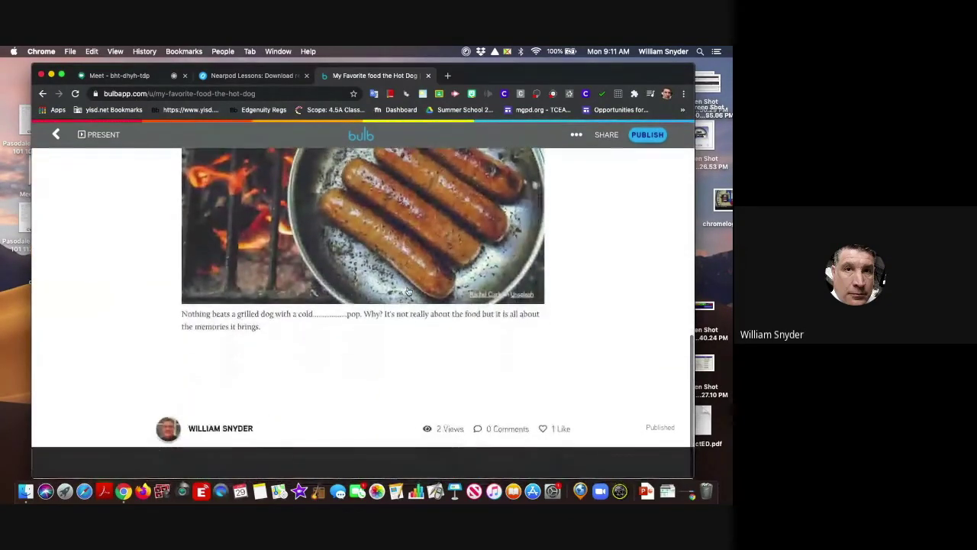
{"action": "left_click", "coordinate": [266, 328]}
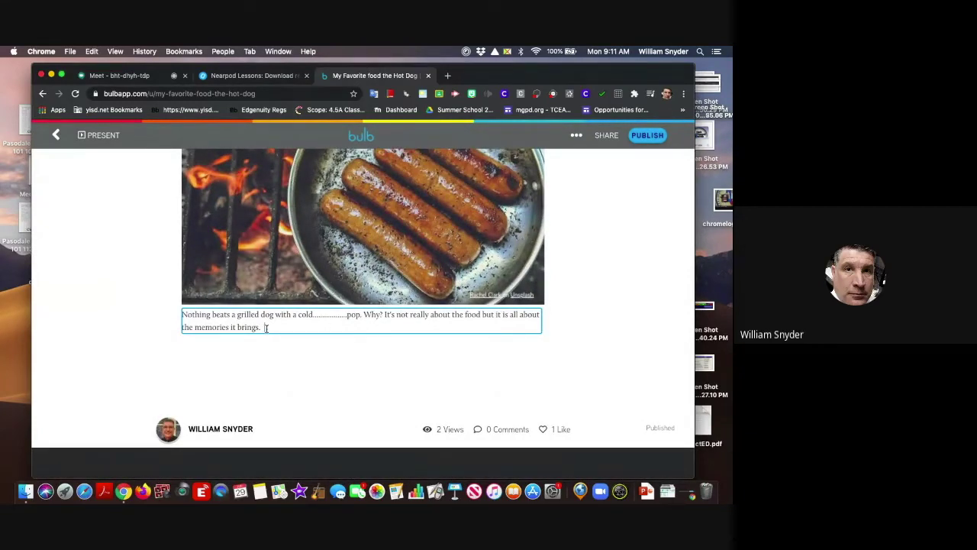
{"action": "left_click", "coordinate": [237, 353]}
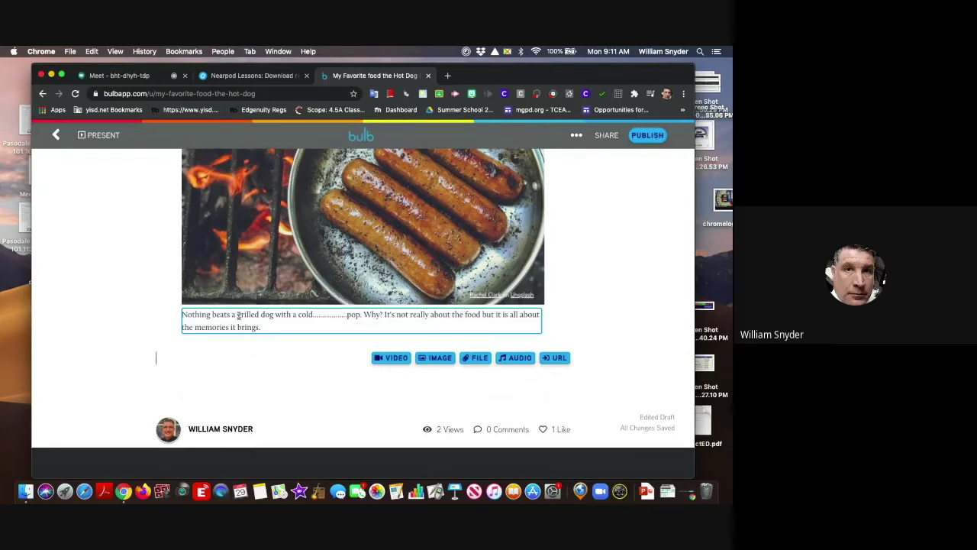
{"action": "left_click_drag", "start_coordinate": [237, 315], "coordinate": [274, 315]}
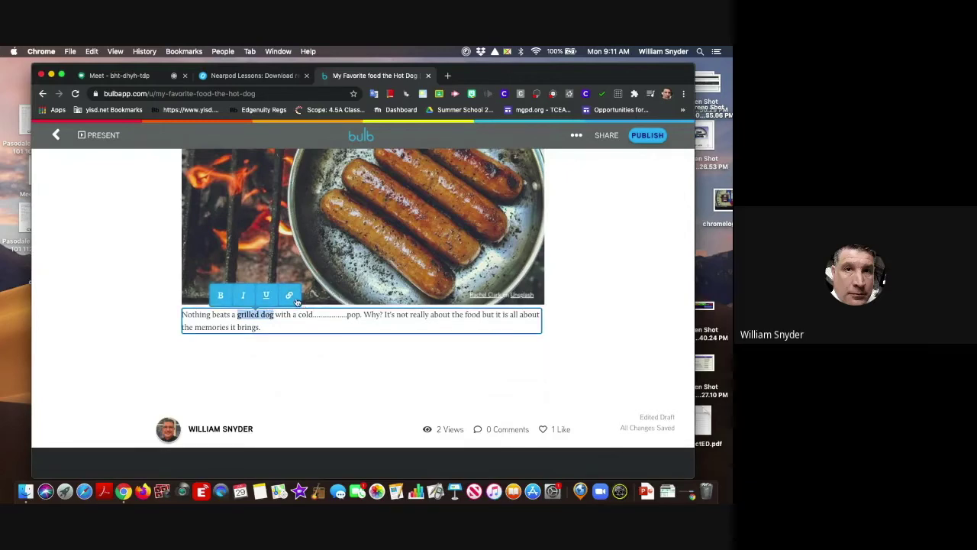
{"action": "left_click", "coordinate": [288, 295]}
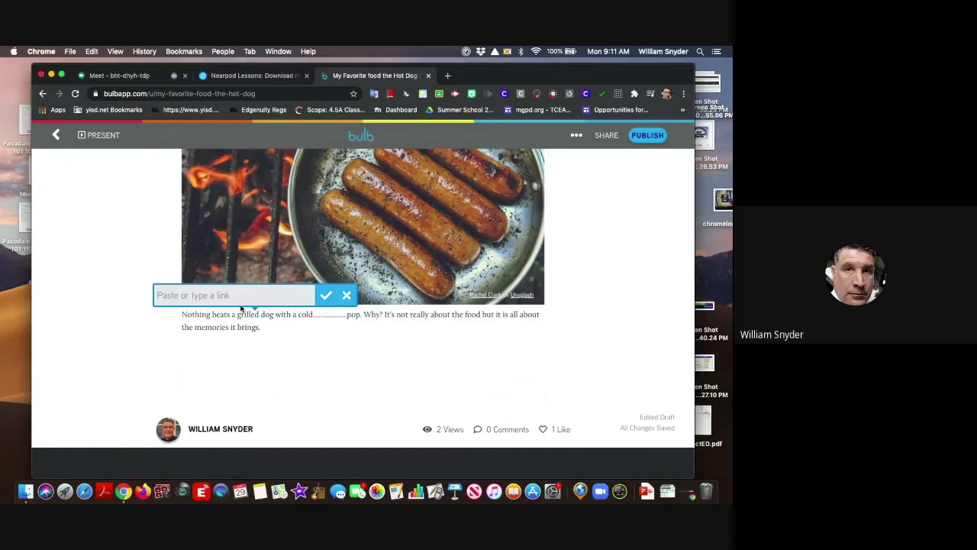
{"action": "left_click", "coordinate": [345, 295]}
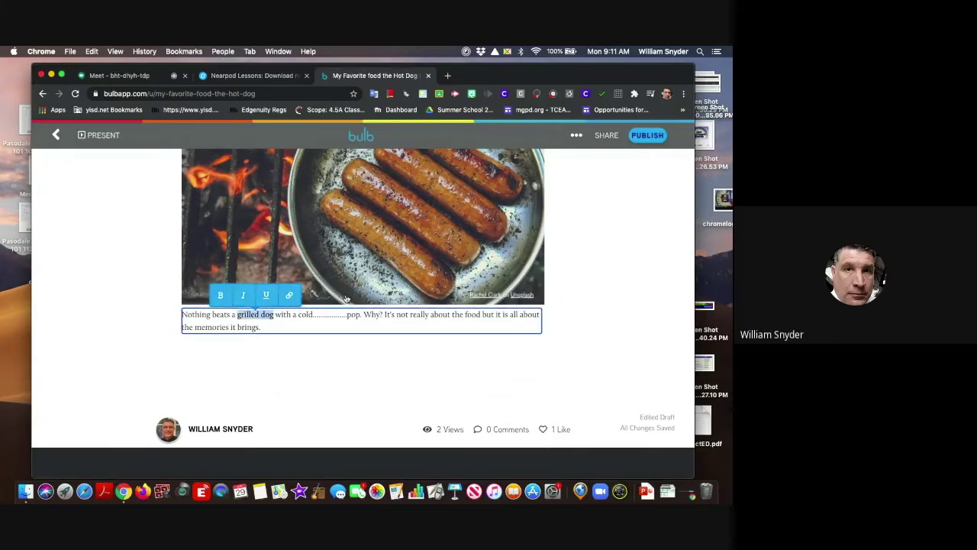
{"action": "left_click", "coordinate": [380, 358]}
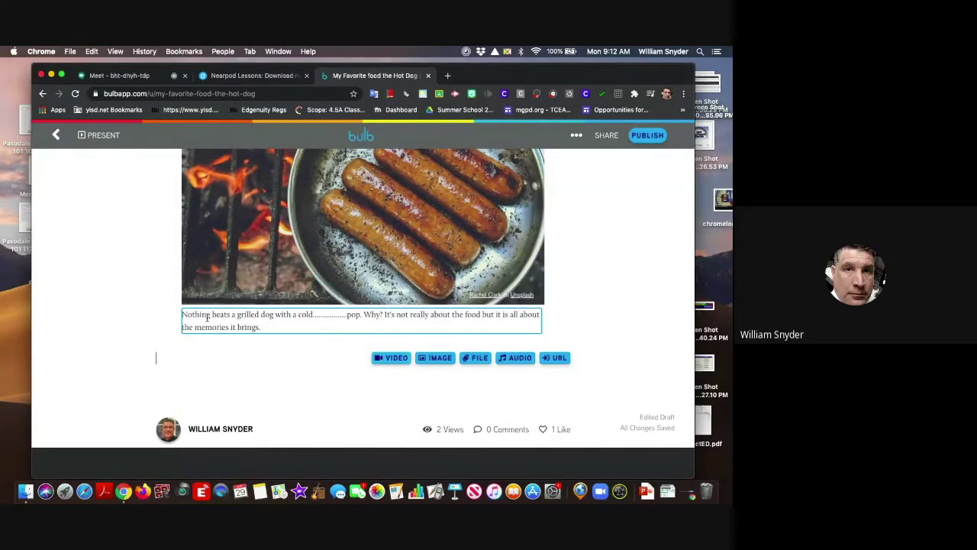
{"action": "left_click_drag", "start_coordinate": [181, 314], "coordinate": [276, 326]}
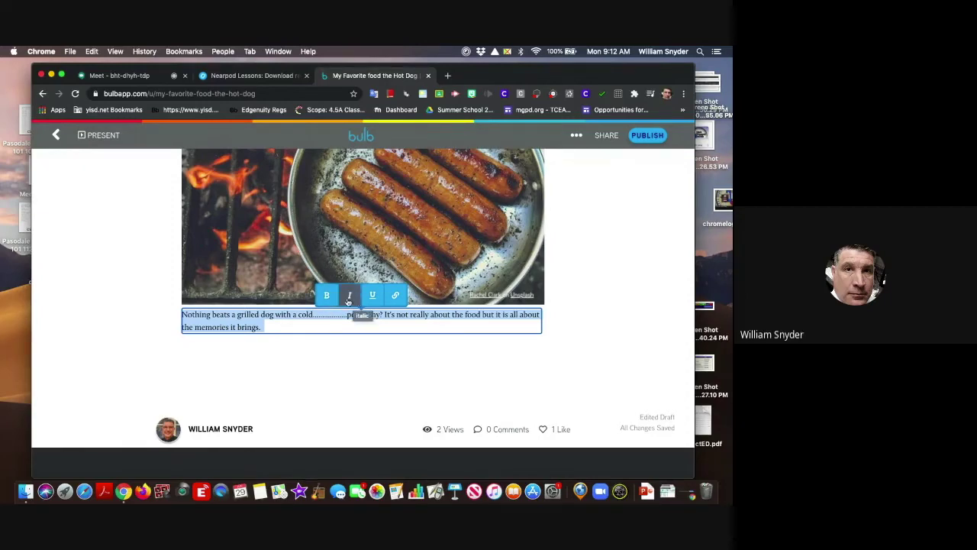
{"action": "left_click", "coordinate": [341, 365]}
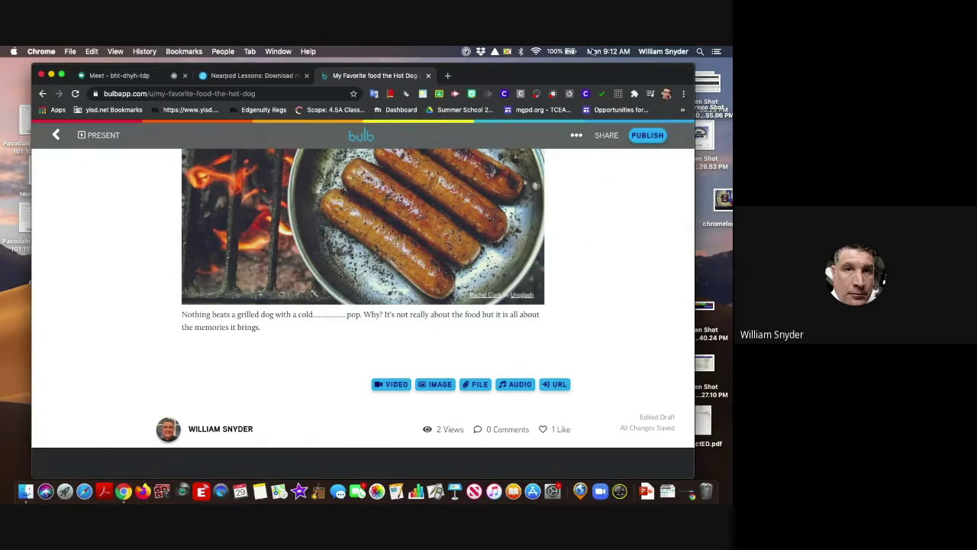
Review the page's sharing options, and turn its comments on and back off
{"action": "left_click", "coordinate": [606, 136]}
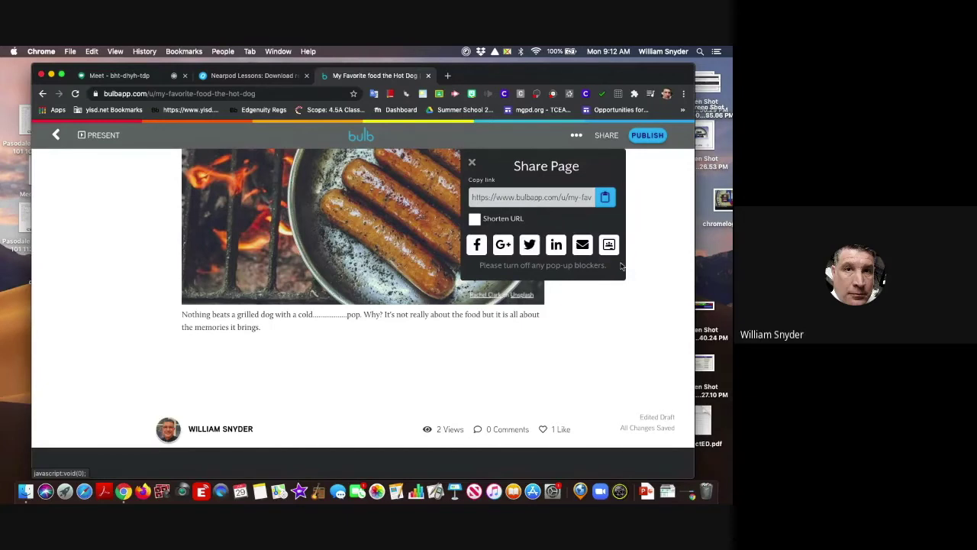
{"action": "left_click", "coordinate": [642, 229]}
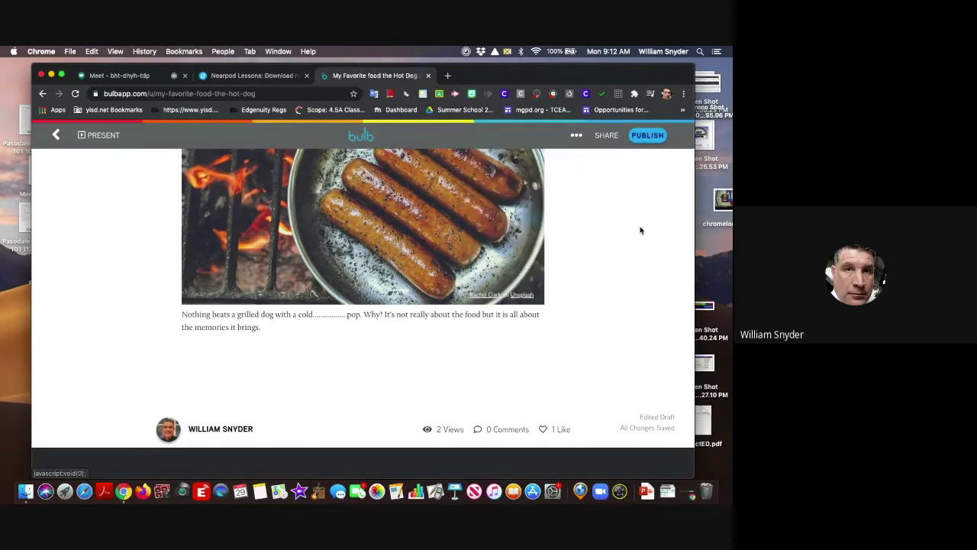
{"action": "left_click", "coordinate": [577, 137]}
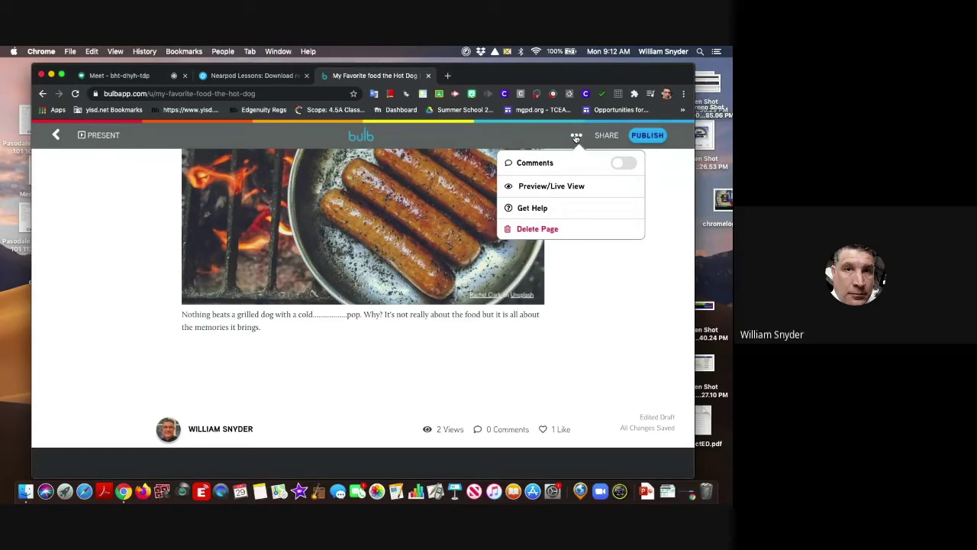
{"action": "left_click", "coordinate": [627, 166]}
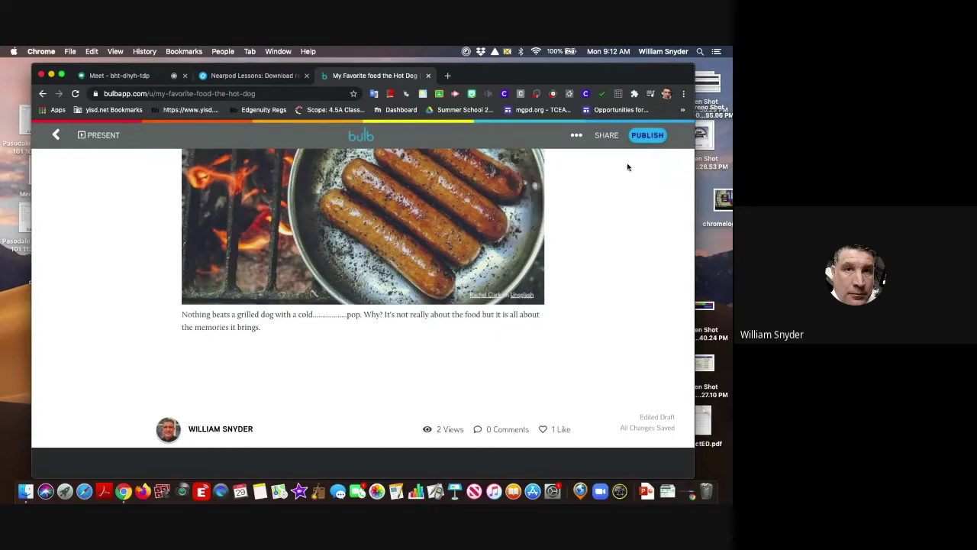
{"action": "left_click", "coordinate": [575, 138]}
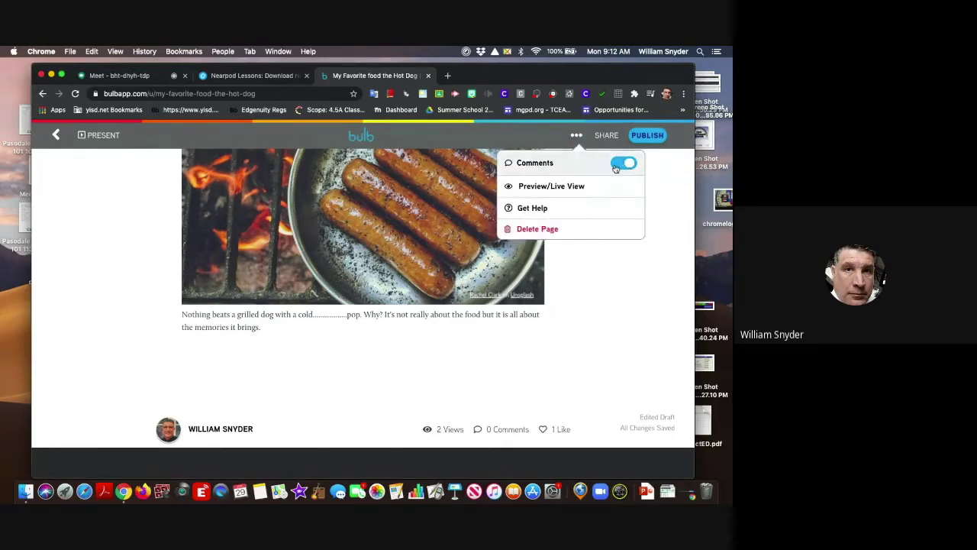
{"action": "left_click", "coordinate": [616, 167]}
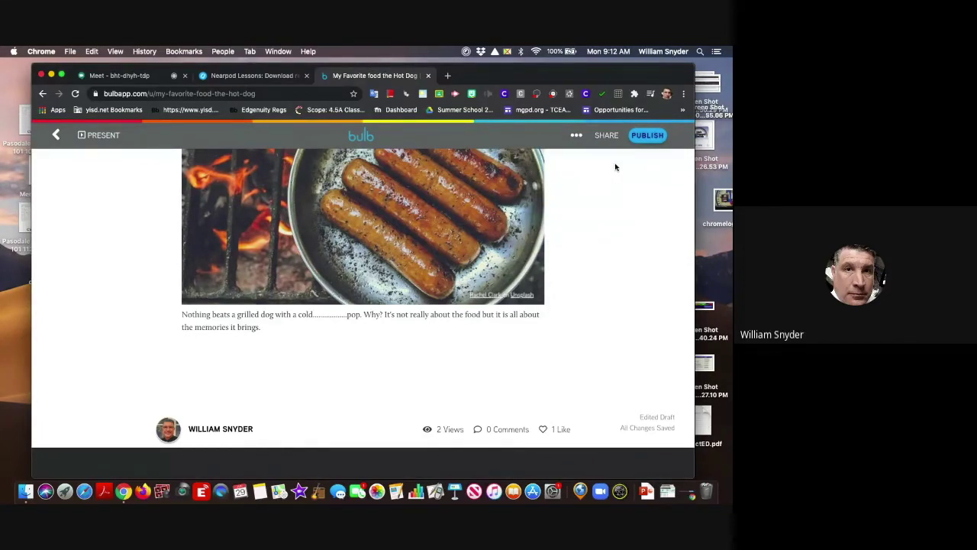
Examine the page's Preview and Live View options, and return to the profile with the changes left unpublished
{"action": "left_click", "coordinate": [576, 137]}
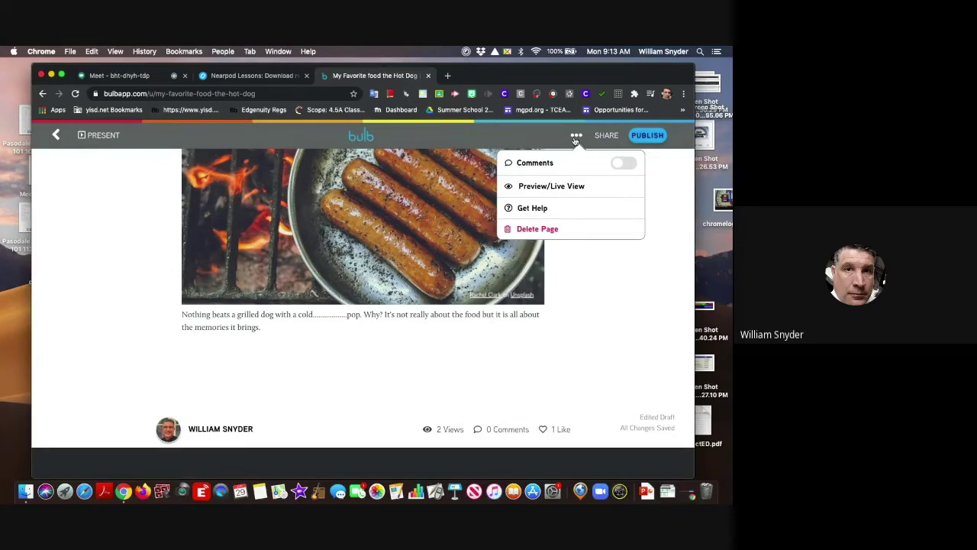
{"action": "left_click", "coordinate": [545, 188]}
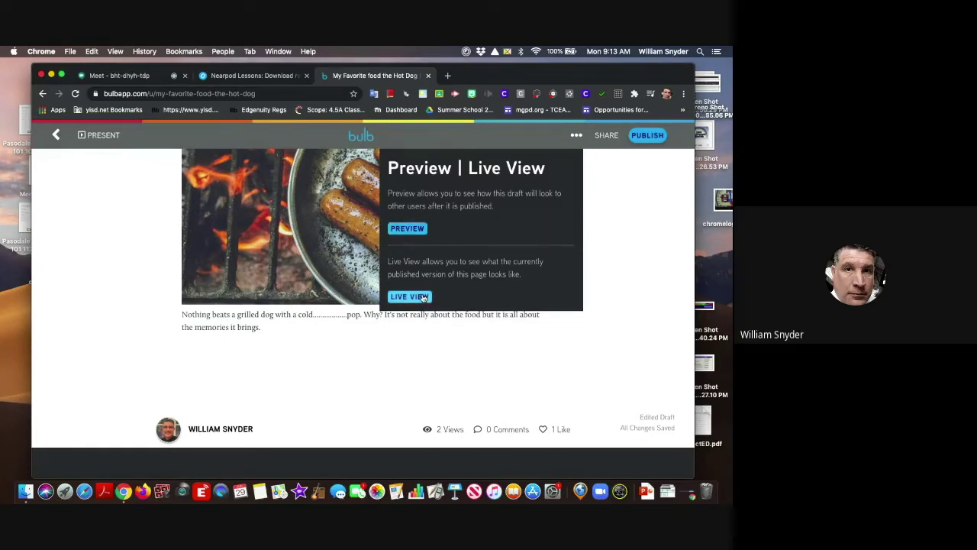
{"action": "left_click", "coordinate": [674, 191]}
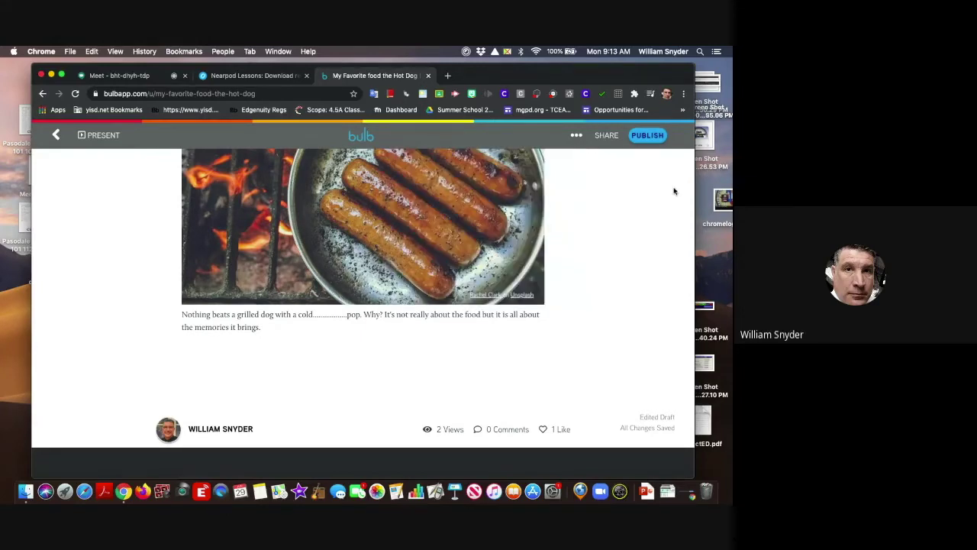
{"action": "left_click", "coordinate": [55, 137]}
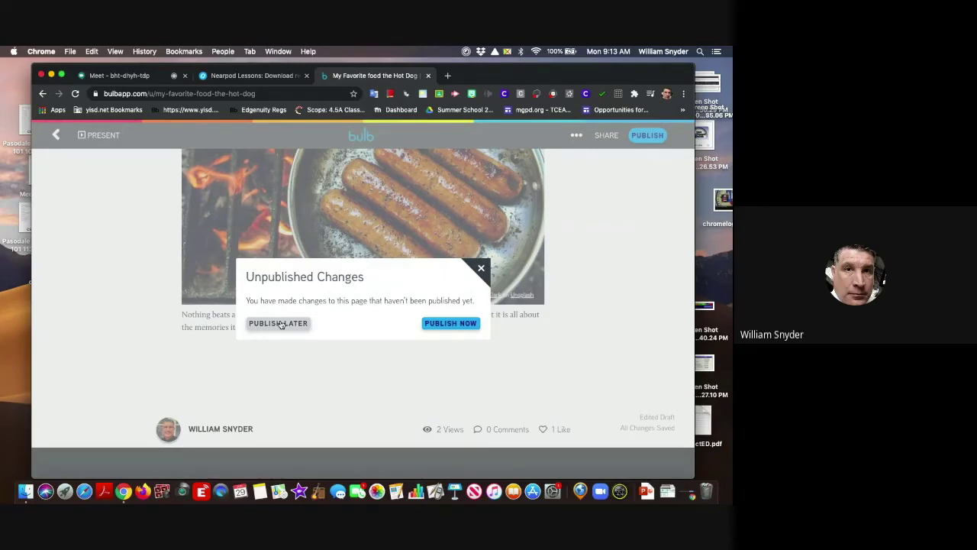
{"action": "left_click", "coordinate": [278, 323]}
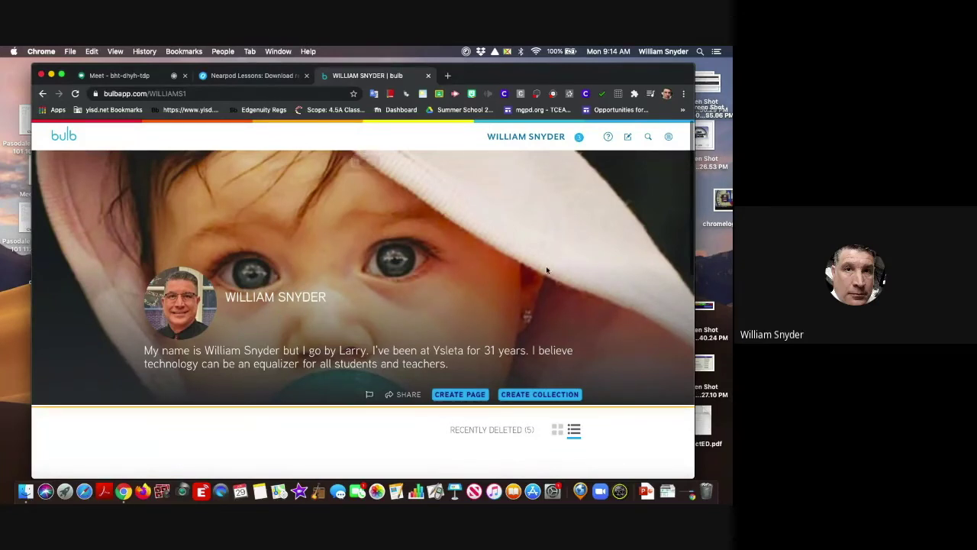
Look through the account's activity feed, groups and likes
{"action": "left_click", "coordinate": [669, 139]}
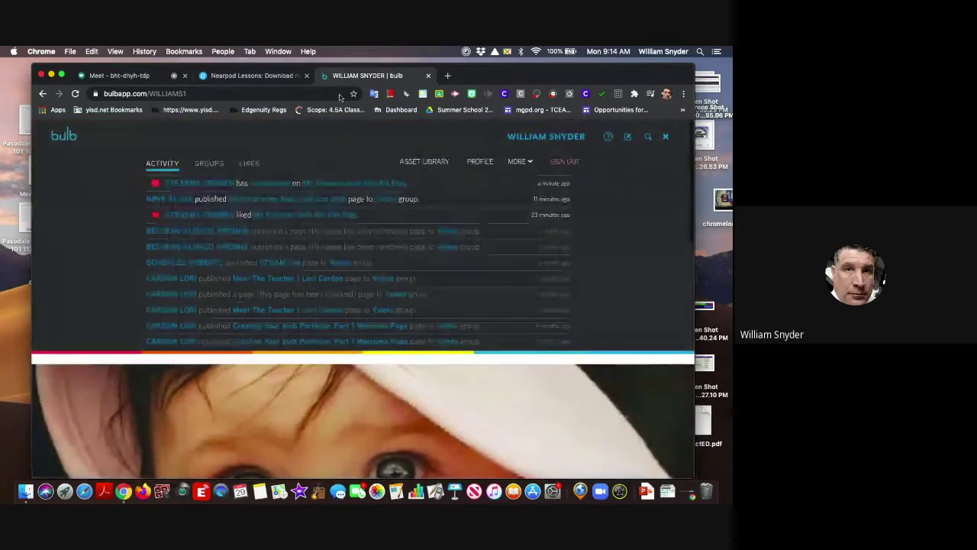
{"action": "left_click", "coordinate": [210, 166]}
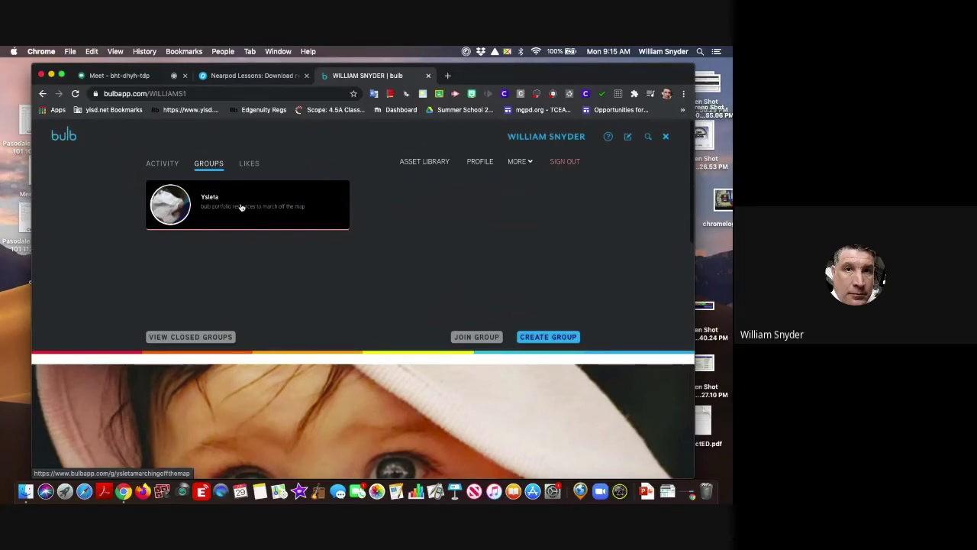
{"action": "left_click", "coordinate": [249, 163]}
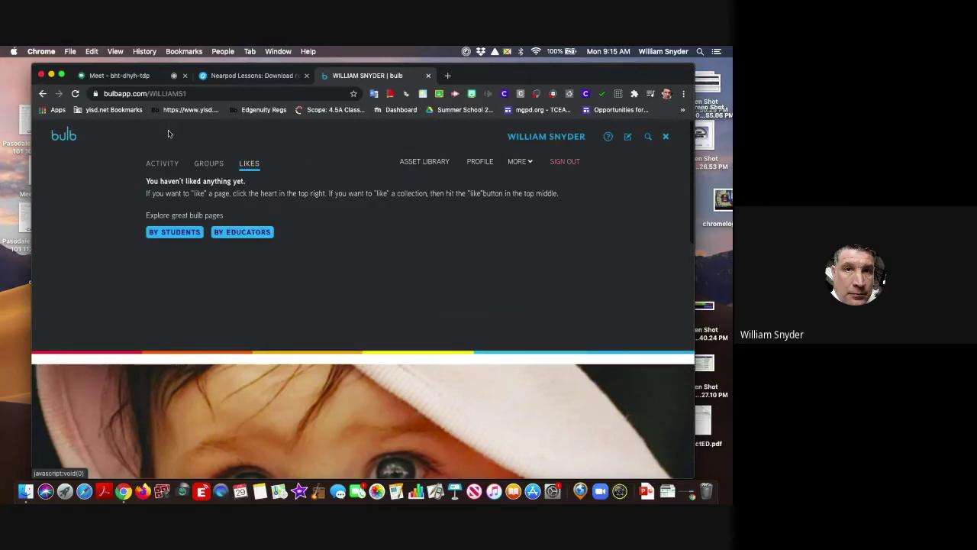
{"action": "left_click", "coordinate": [164, 163]}
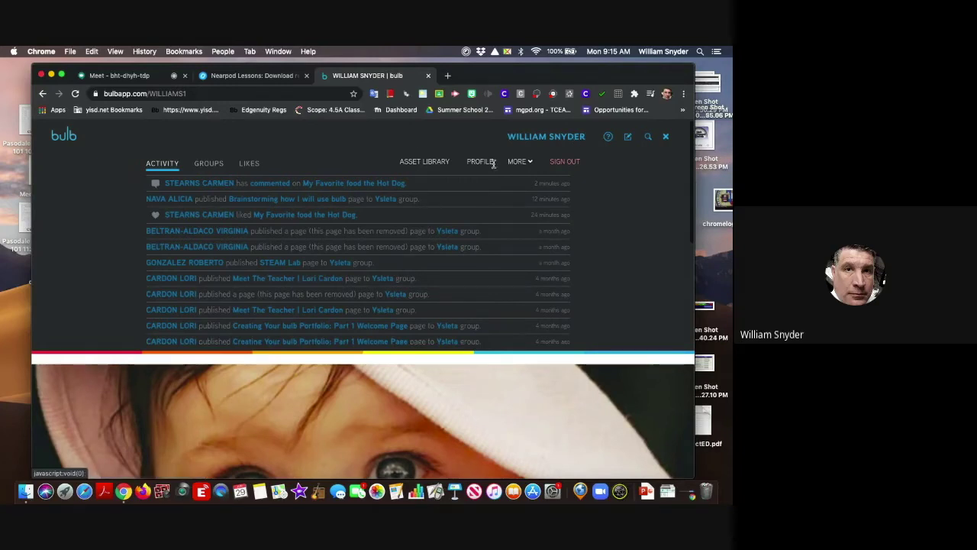
Create a collection titled "My Science Journal" from the profile and make it visible to Ysleta ISD
{"action": "left_click", "coordinate": [667, 137]}
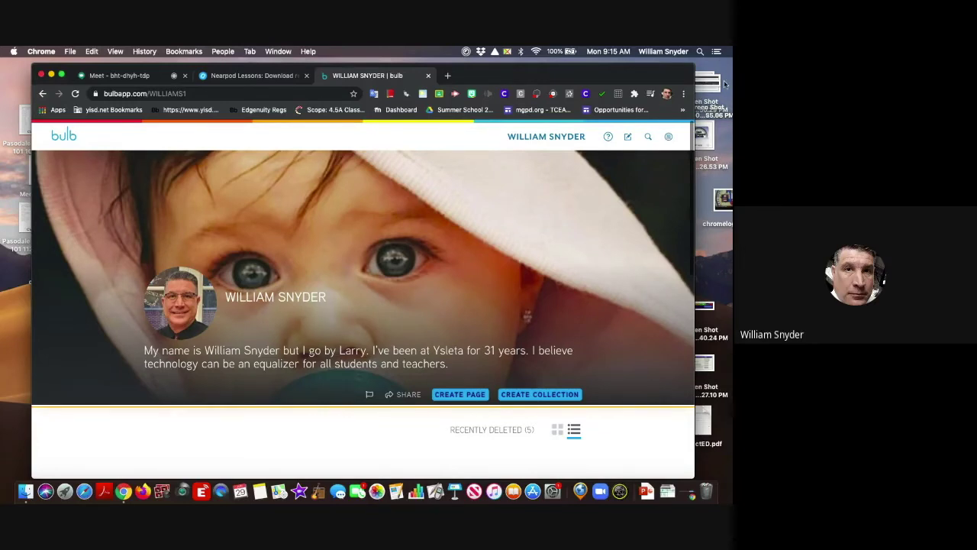
{"action": "left_click", "coordinate": [536, 395]}
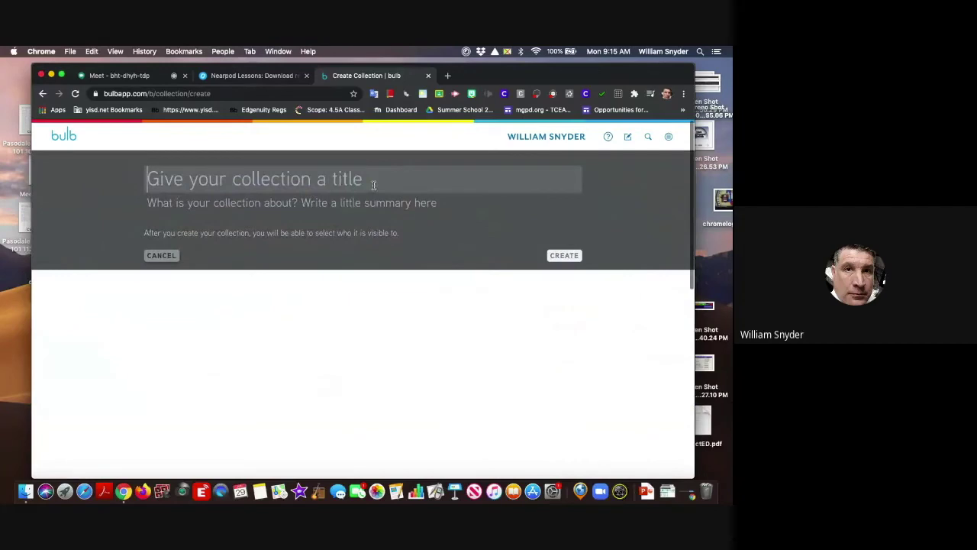
{"action": "type", "text": "My "}
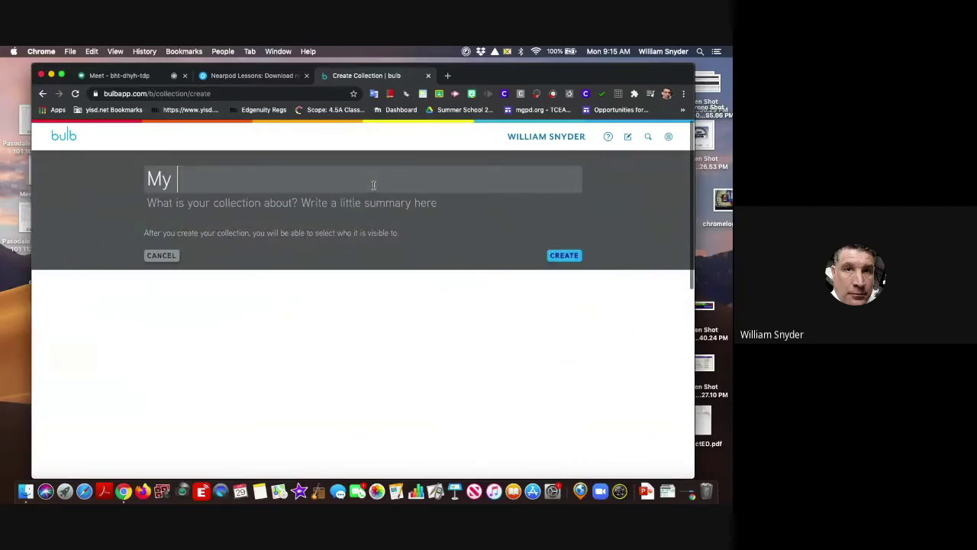
{"action": "type", "text": "Science"}
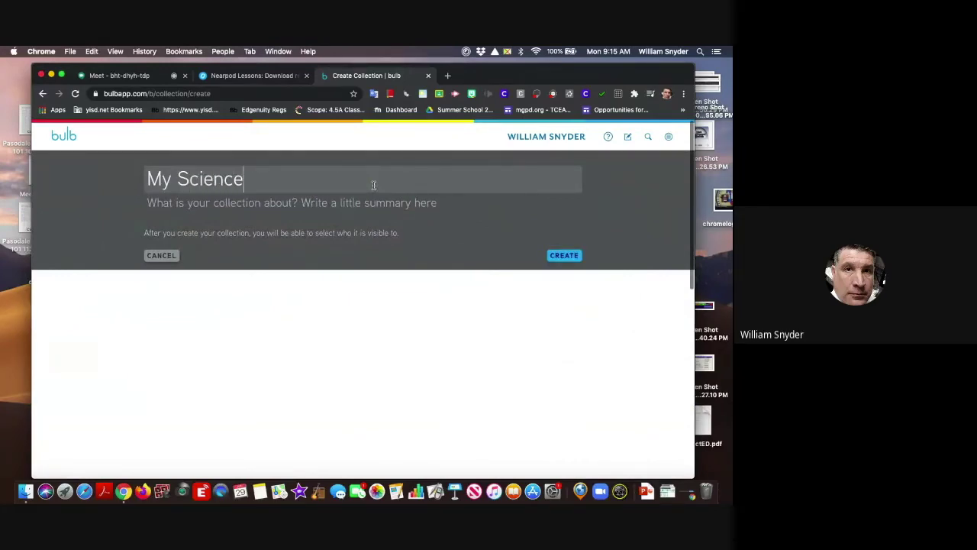
{"action": "type", "text": " Journal"}
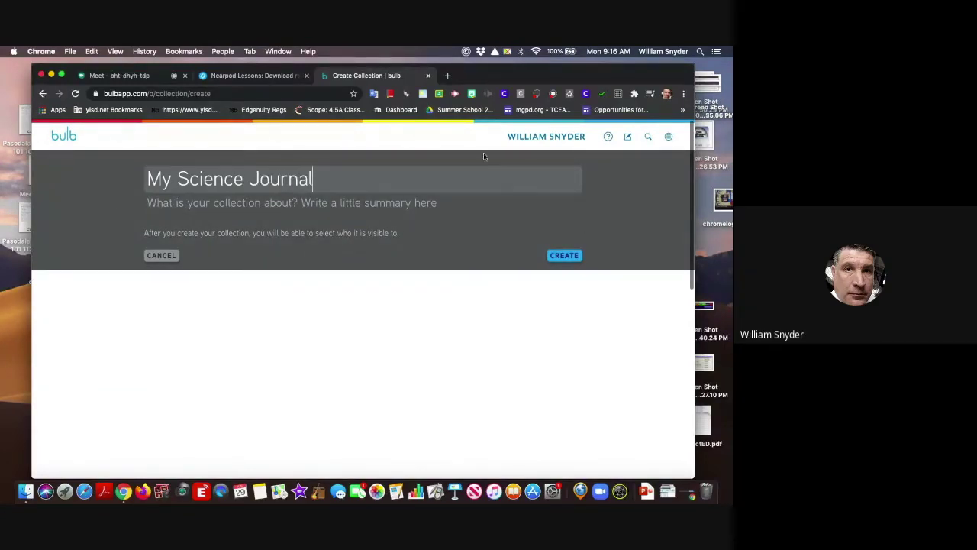
{"action": "left_click", "coordinate": [565, 256]}
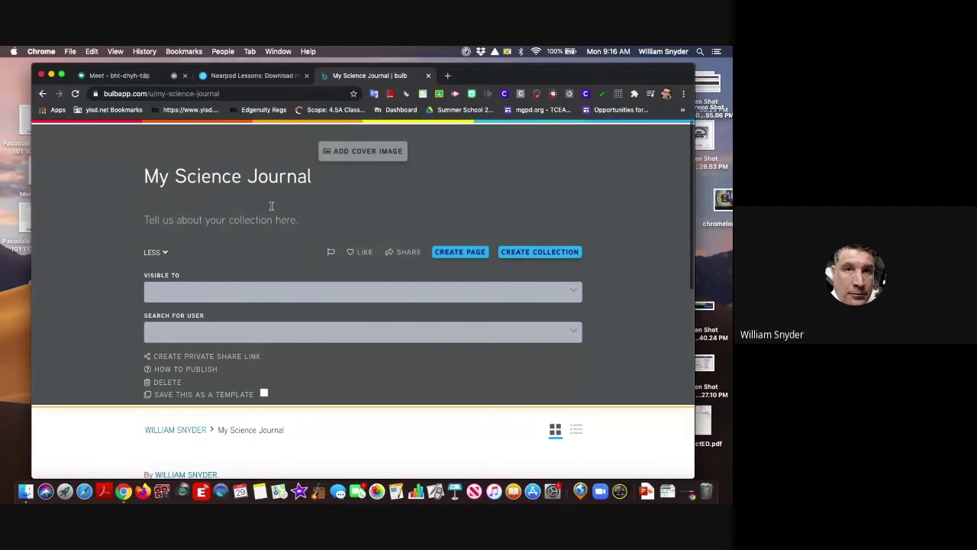
{"action": "left_click", "coordinate": [234, 290]}
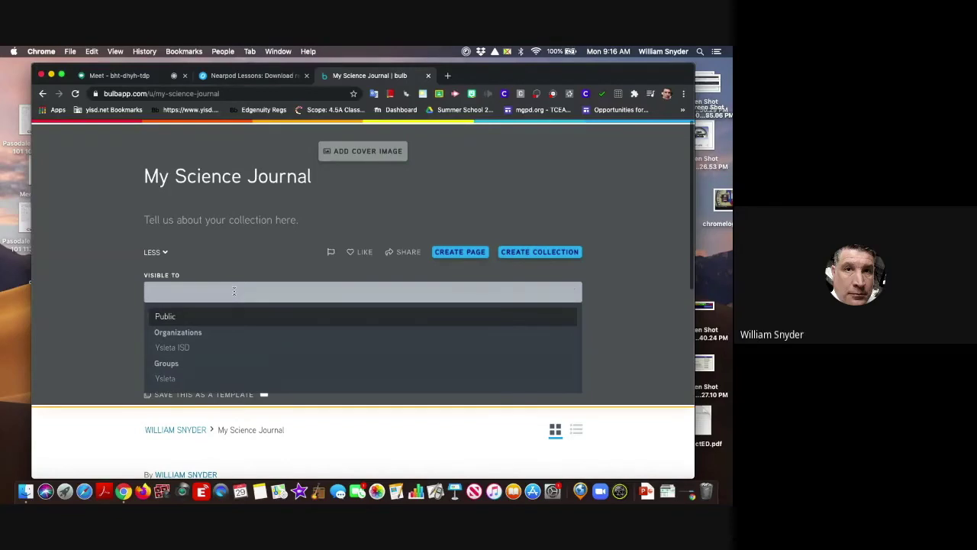
{"action": "left_click", "coordinate": [188, 348]}
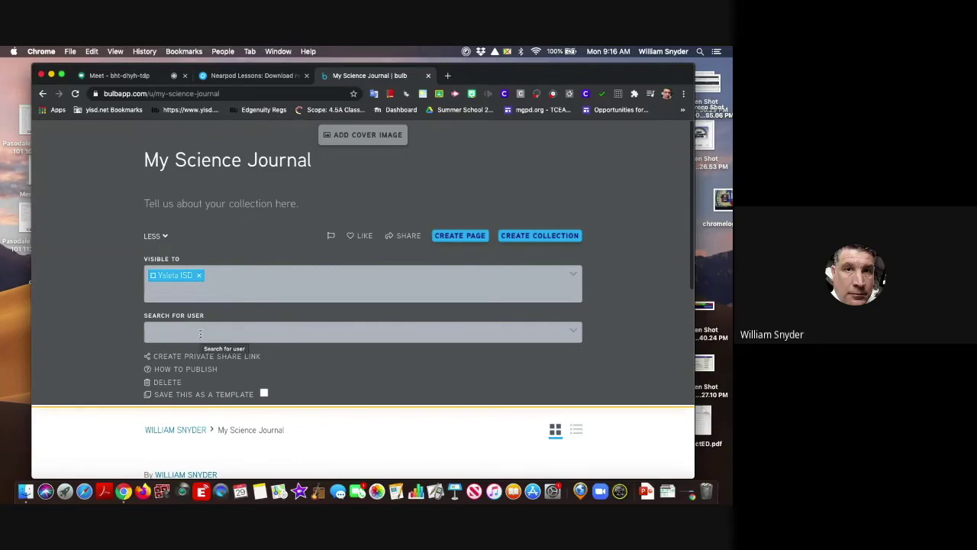
Search Unsplash for "Science" pictures to use as the collection's cover image
{"action": "left_click", "coordinate": [355, 136]}
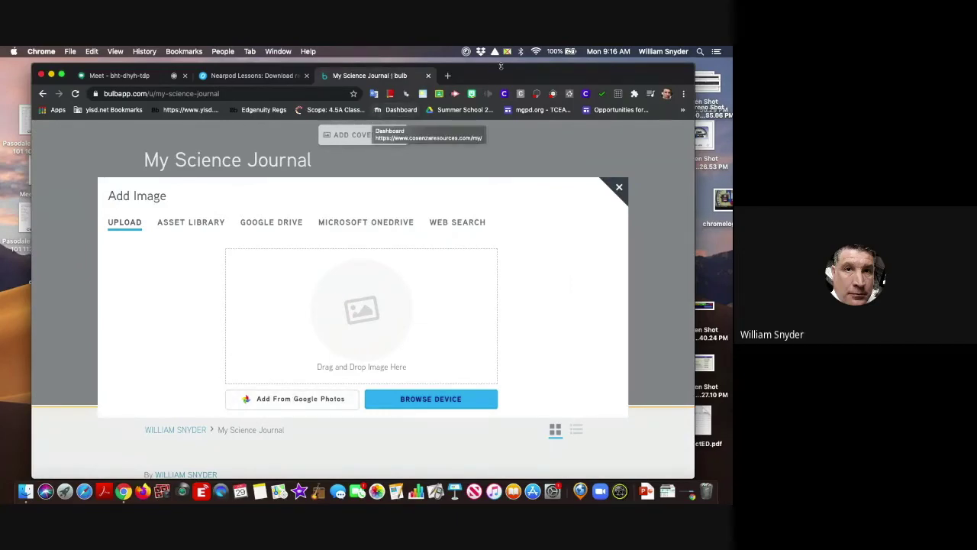
{"action": "left_click", "coordinate": [447, 222]}
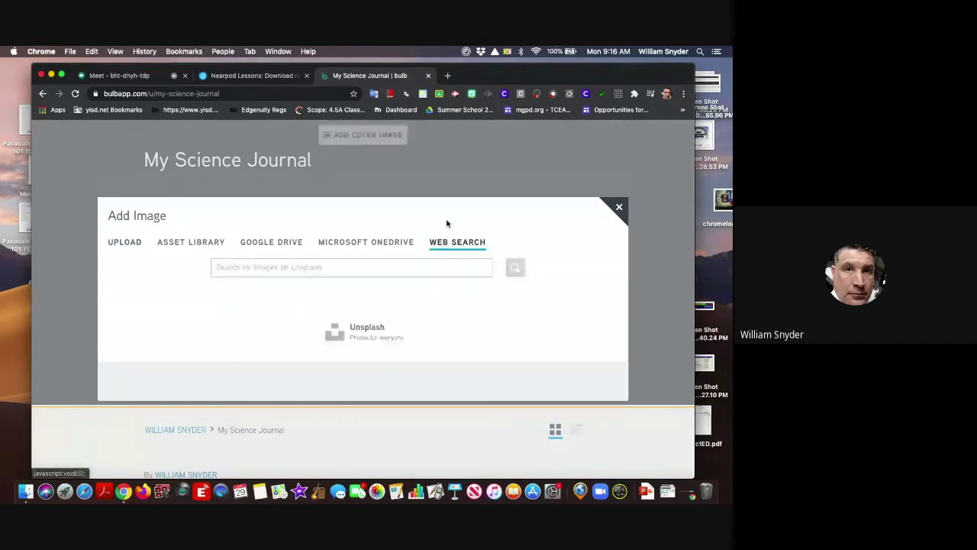
{"action": "left_click", "coordinate": [310, 267]}
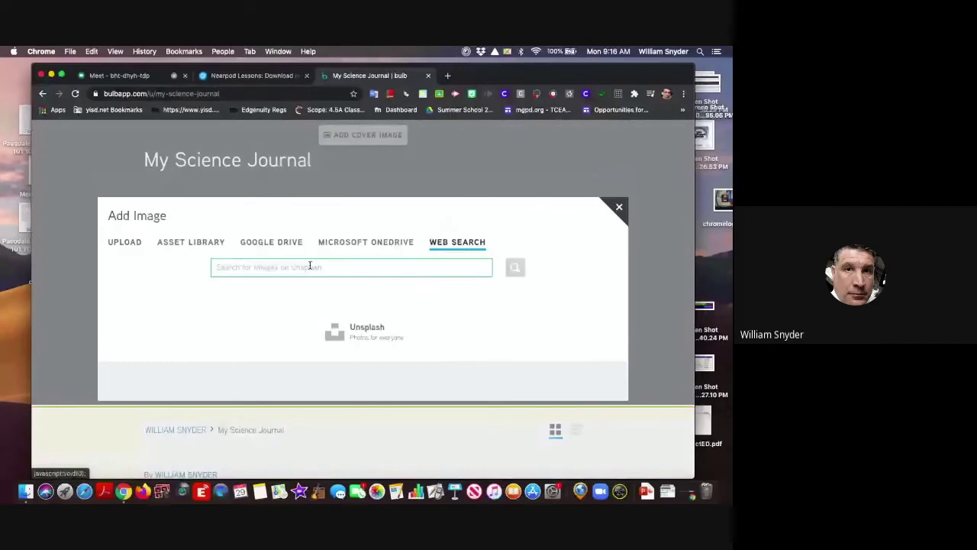
{"action": "type", "text": "Science"}
{"action": "key", "text": "Return"}
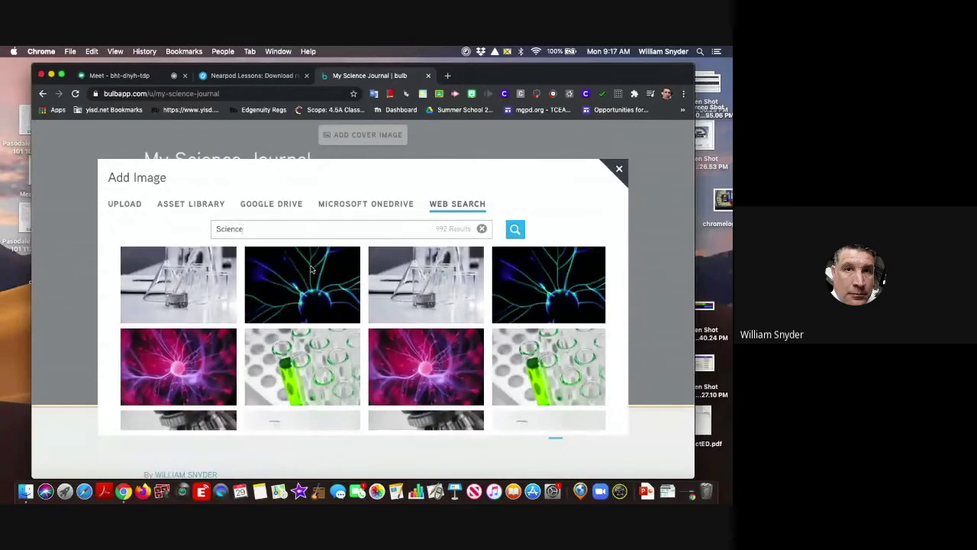
Use the picture of Earth at night as the collection's cover, shift it upward in the frame and save it
{"action": "scroll", "coordinate": [293, 339], "scroll_direction": "down", "scroll_amount": 3}
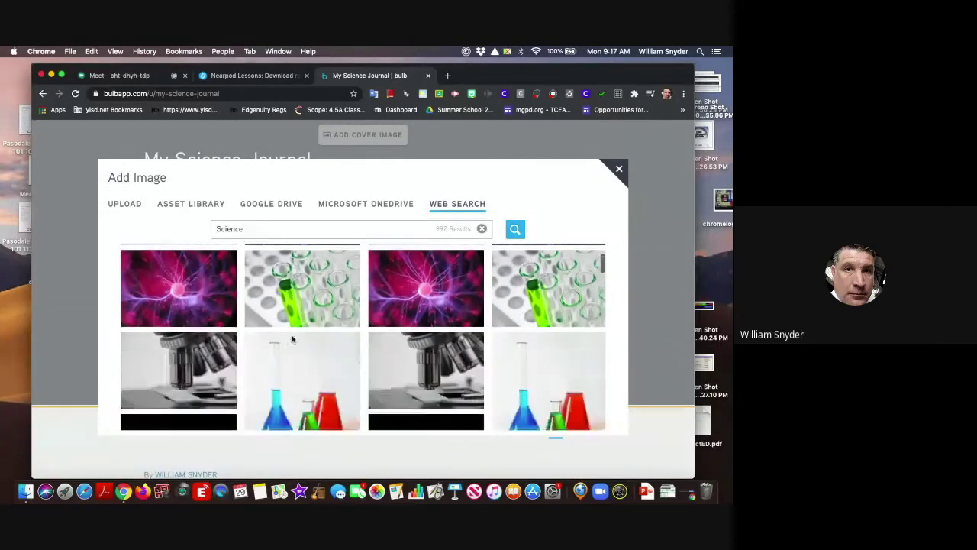
{"action": "scroll", "coordinate": [292, 339], "scroll_direction": "down", "scroll_amount": 2}
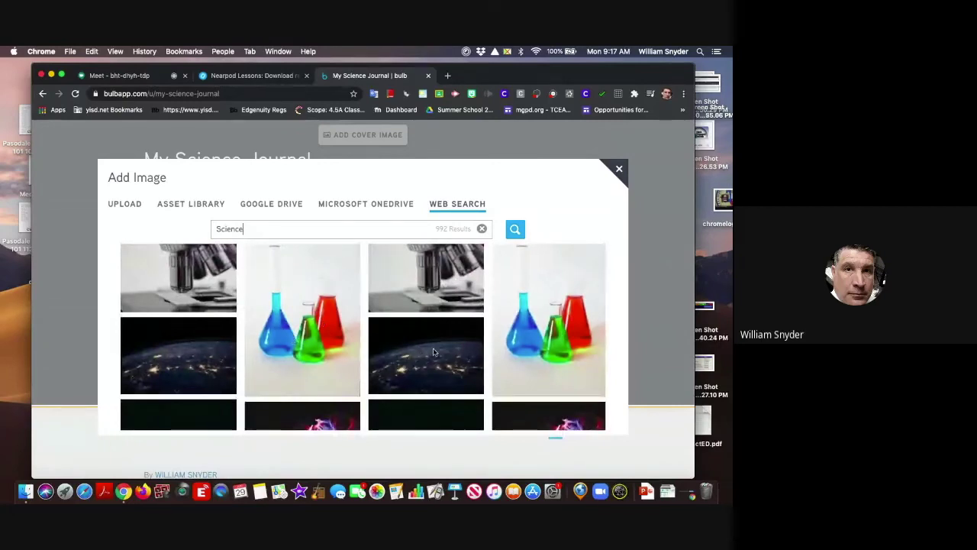
{"action": "scroll", "coordinate": [433, 351], "scroll_direction": "down", "scroll_amount": 5}
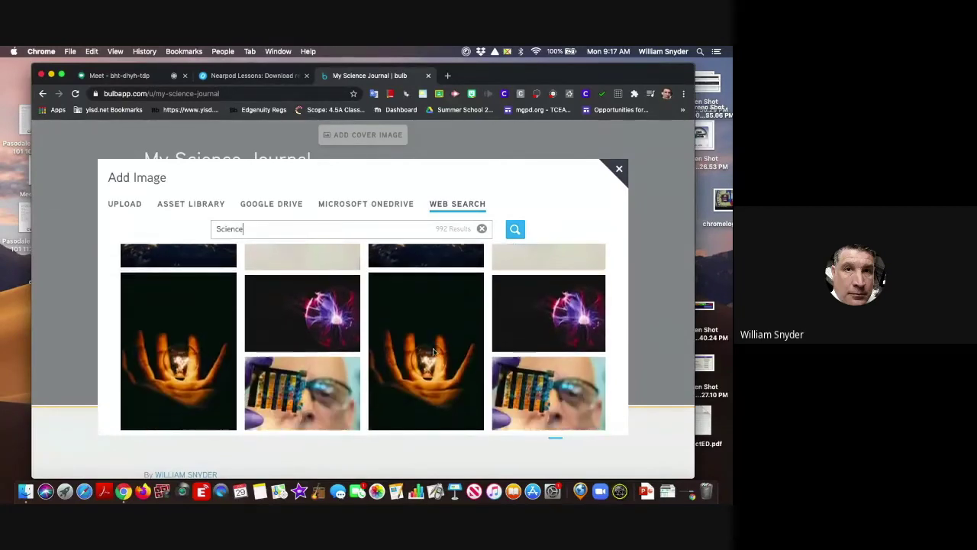
{"action": "scroll", "coordinate": [433, 351], "scroll_direction": "down", "scroll_amount": 2}
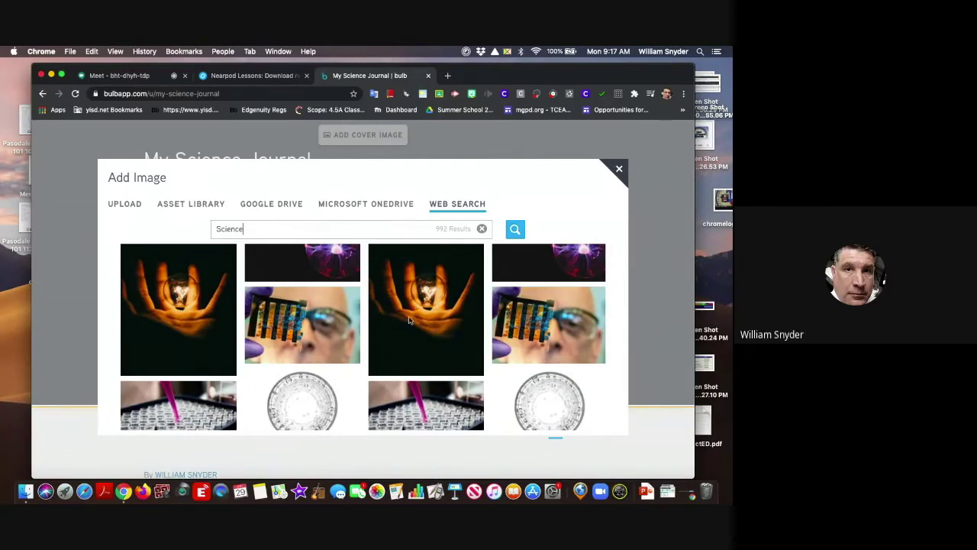
{"action": "scroll", "coordinate": [408, 321], "scroll_direction": "up", "scroll_amount": 5}
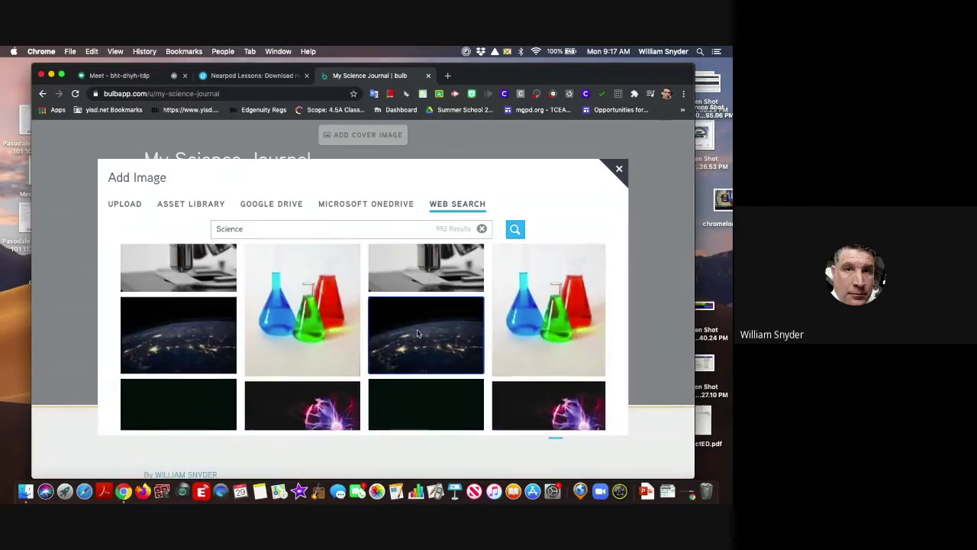
{"action": "left_click", "coordinate": [417, 332]}
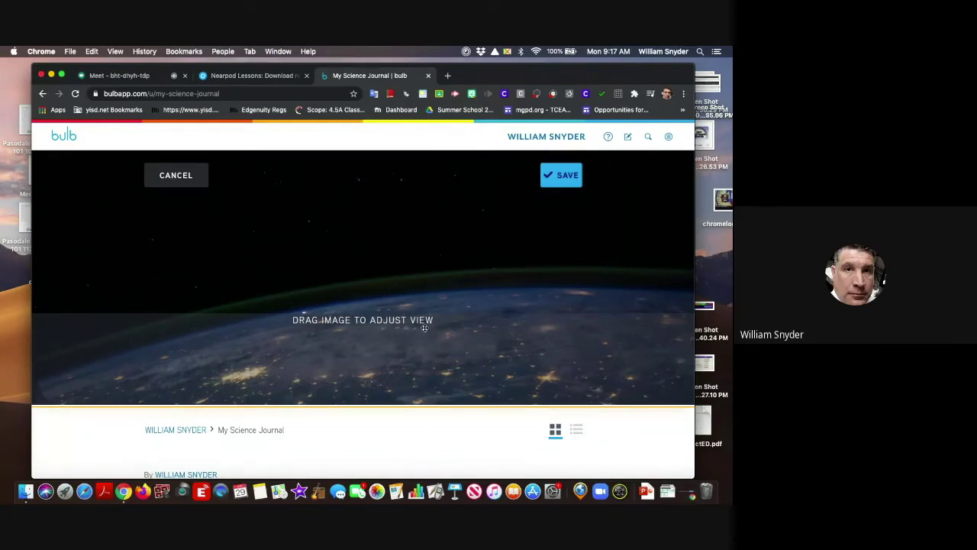
{"action": "left_click_drag", "start_coordinate": [508, 326], "coordinate": [475, 288]}
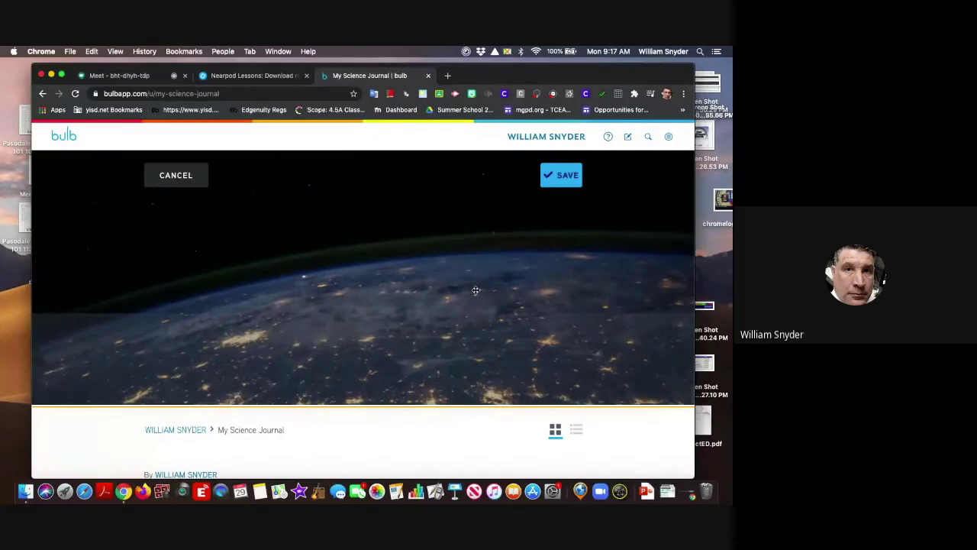
{"action": "left_click", "coordinate": [565, 176]}
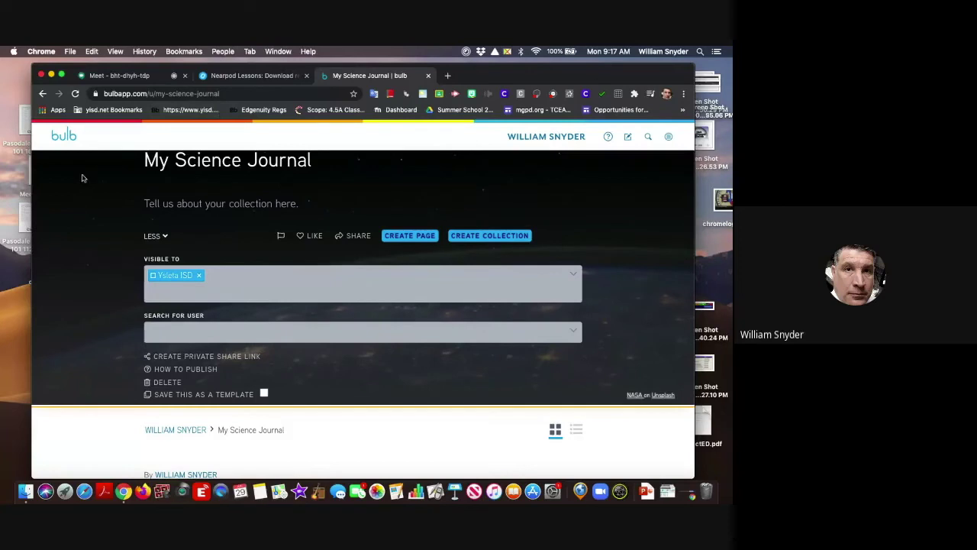
Return to the profile and look through its pages down to the My Science Journal collection
{"action": "left_click", "coordinate": [66, 138]}
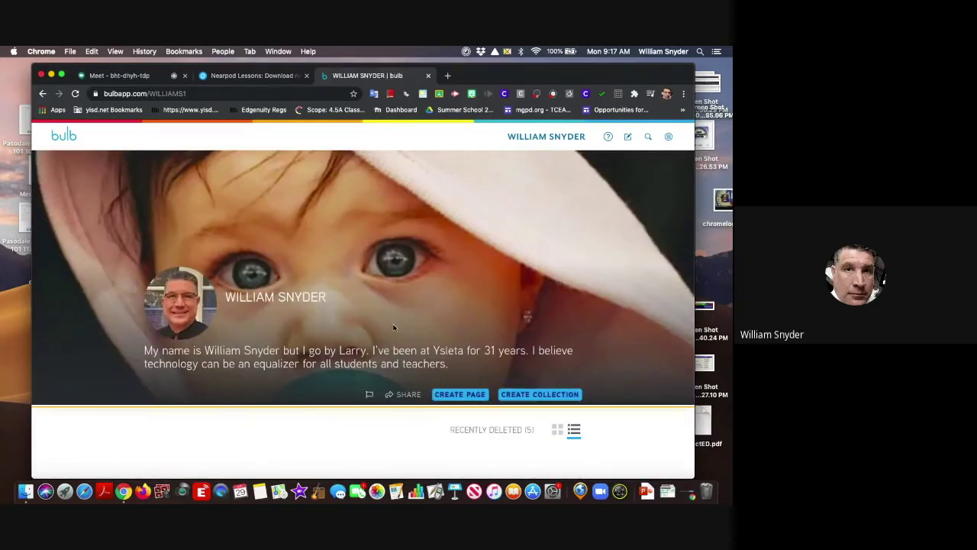
{"action": "scroll", "coordinate": [393, 327], "scroll_direction": "down", "scroll_amount": 2}
{"action": "scroll", "coordinate": [393, 327], "scroll_direction": "down", "scroll_amount": 3}
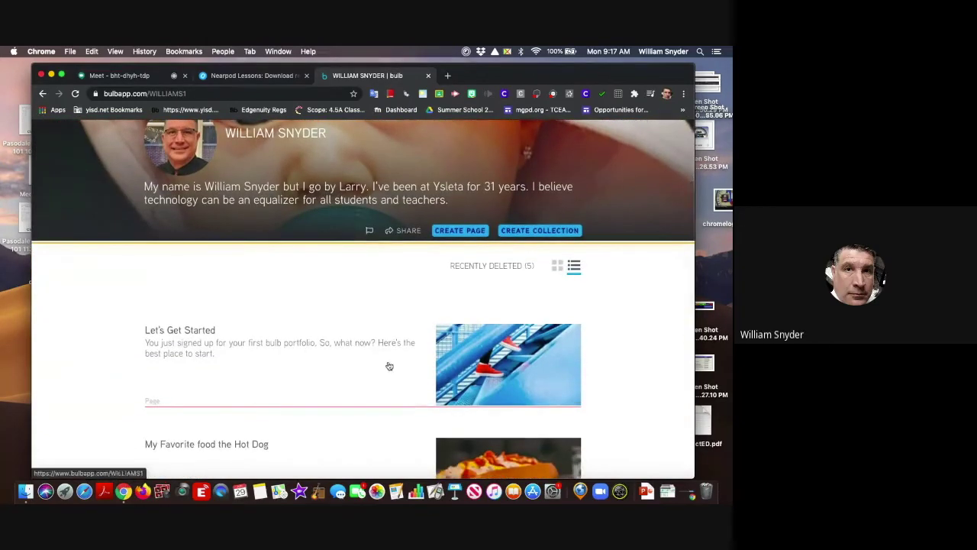
{"action": "scroll", "coordinate": [343, 360], "scroll_direction": "down", "scroll_amount": 4}
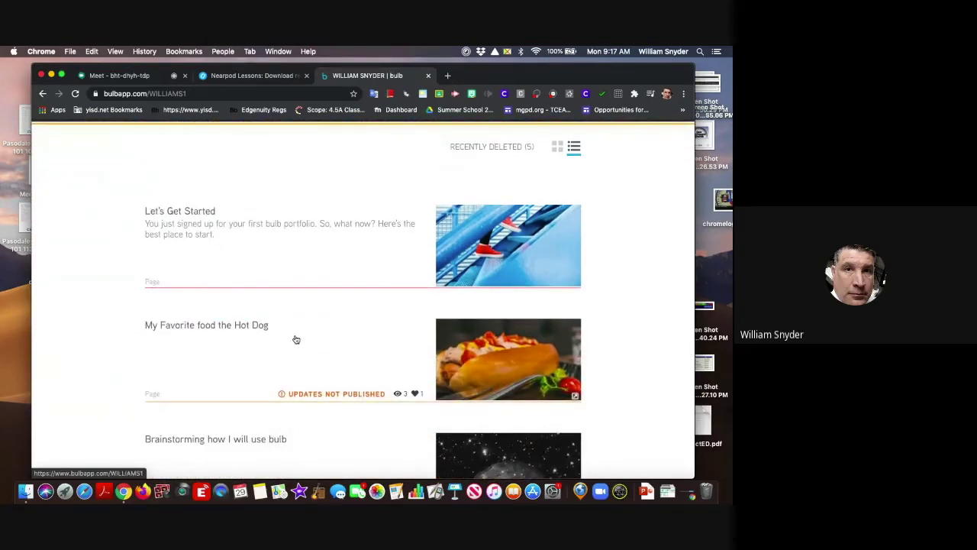
{"action": "scroll", "coordinate": [296, 339], "scroll_direction": "down", "scroll_amount": 3}
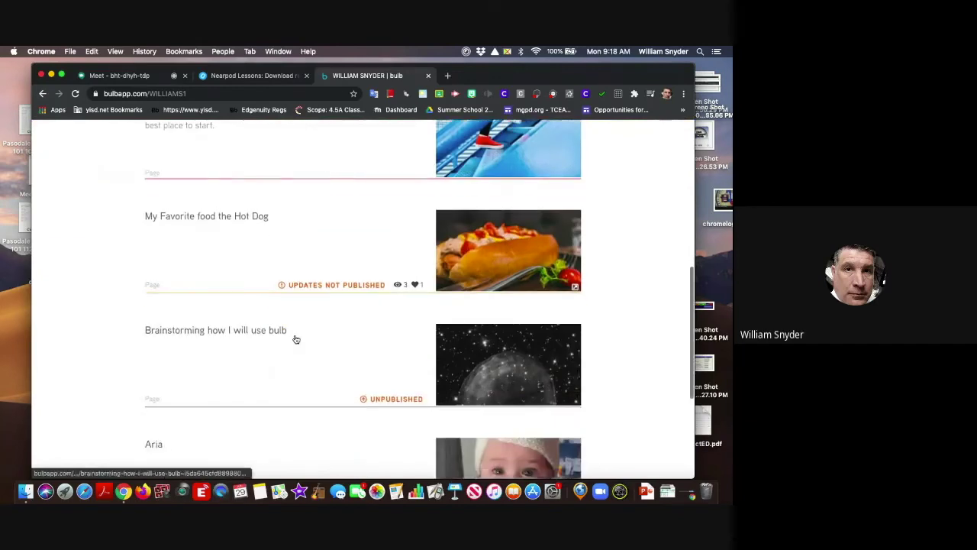
{"action": "scroll", "coordinate": [297, 339], "scroll_direction": "down", "scroll_amount": 5}
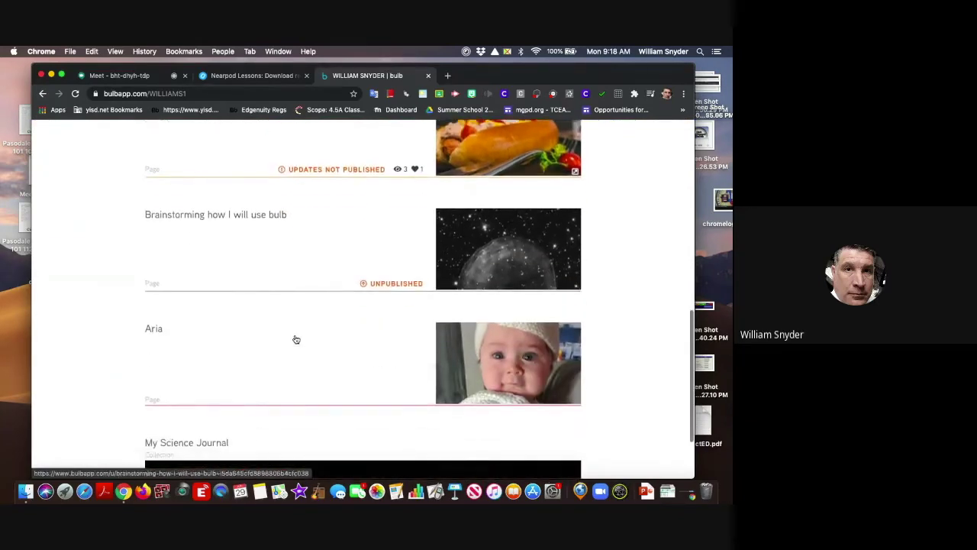
{"action": "scroll", "coordinate": [296, 338], "scroll_direction": "down", "scroll_amount": 1}
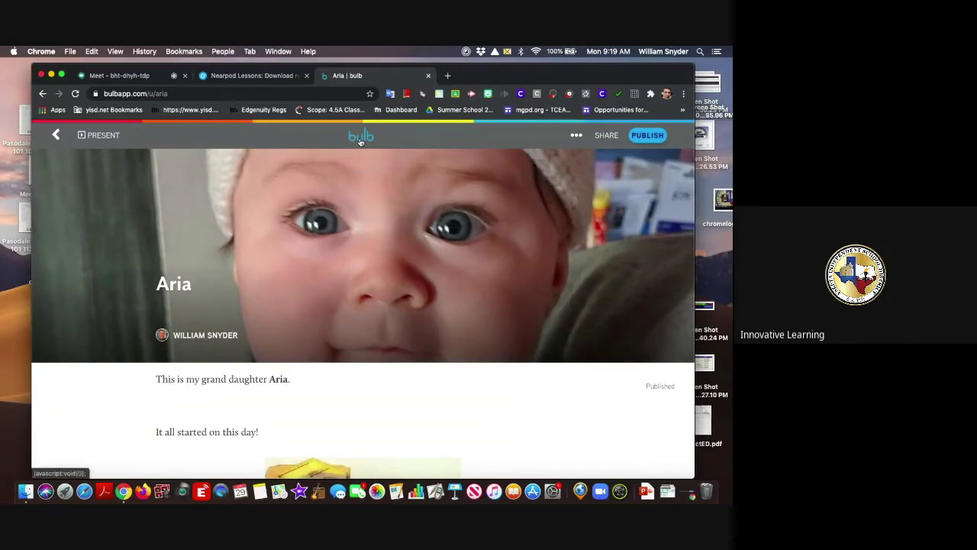
Go back from the Aria page to the profile and open the My Science Journal collection to view its contents
{"action": "left_click", "coordinate": [360, 137]}
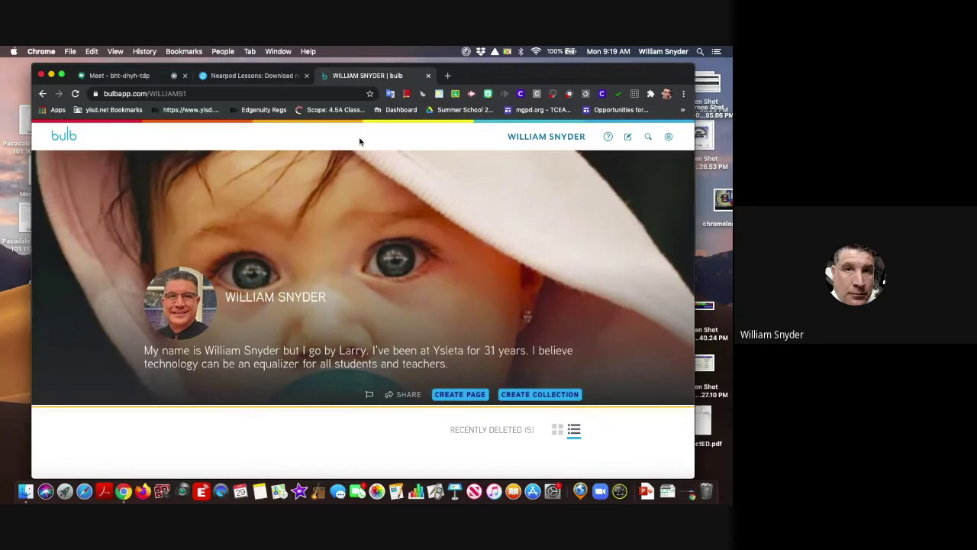
{"action": "scroll", "coordinate": [359, 141], "scroll_direction": "down", "scroll_amount": 10}
{"action": "scroll", "coordinate": [360, 141], "scroll_direction": "down", "scroll_amount": 3}
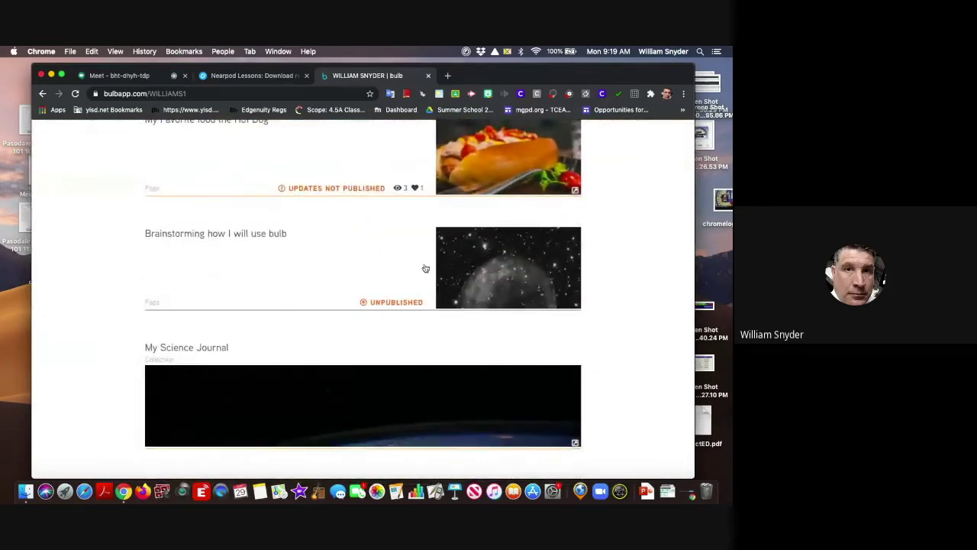
{"action": "left_click", "coordinate": [197, 348]}
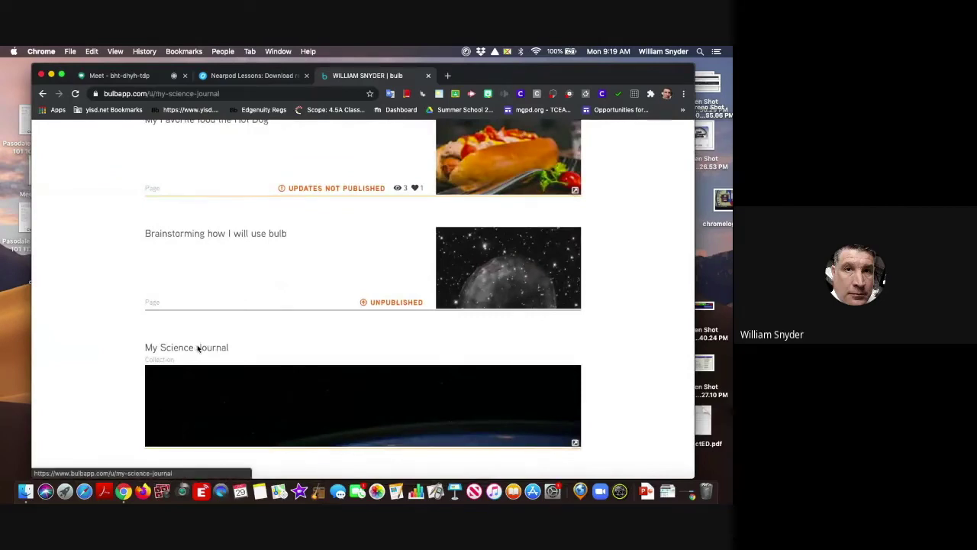
{"action": "scroll", "coordinate": [197, 346], "scroll_direction": "down", "scroll_amount": 1}
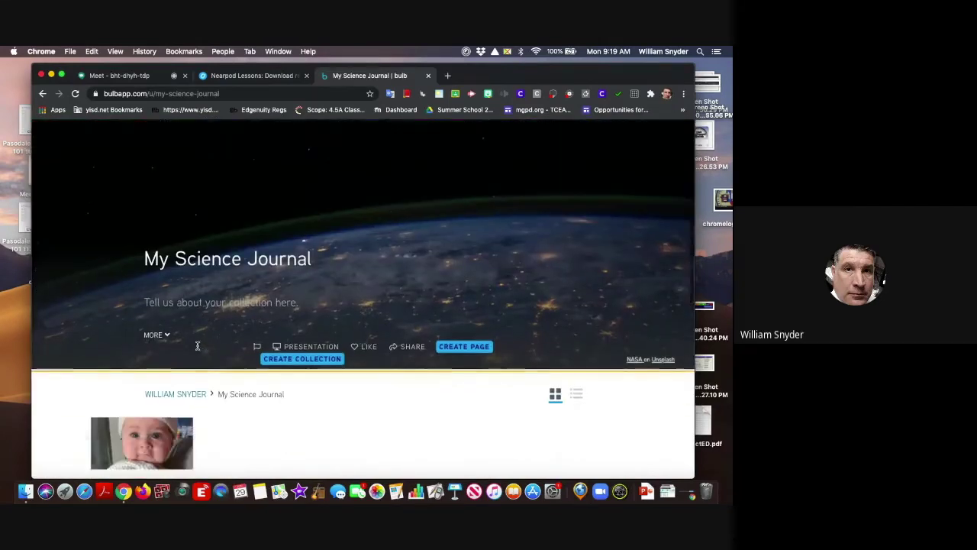
{"action": "scroll", "coordinate": [197, 346], "scroll_direction": "down", "scroll_amount": 3}
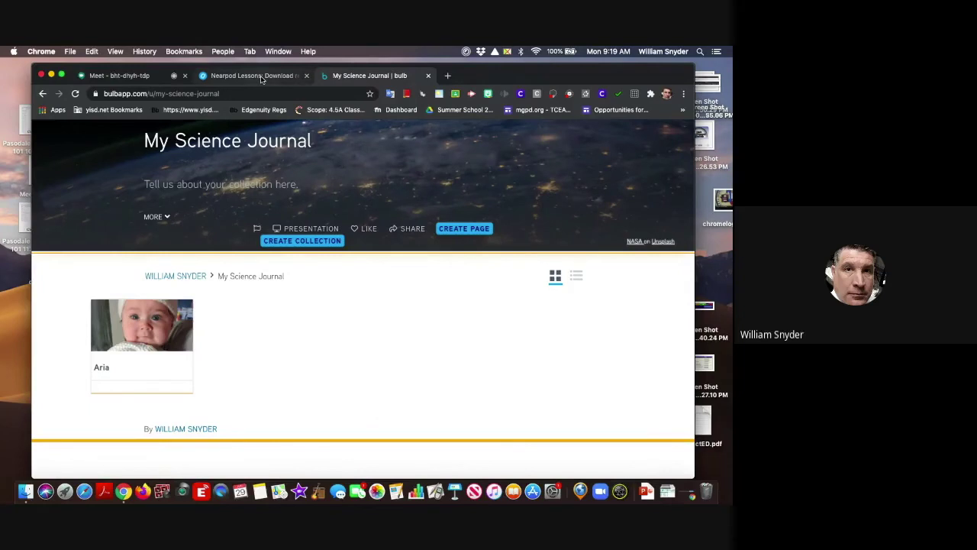
Switch to the Nearpod lesson, advance to the video slide with the open book and change to the teacher view
{"action": "left_click", "coordinate": [261, 76]}
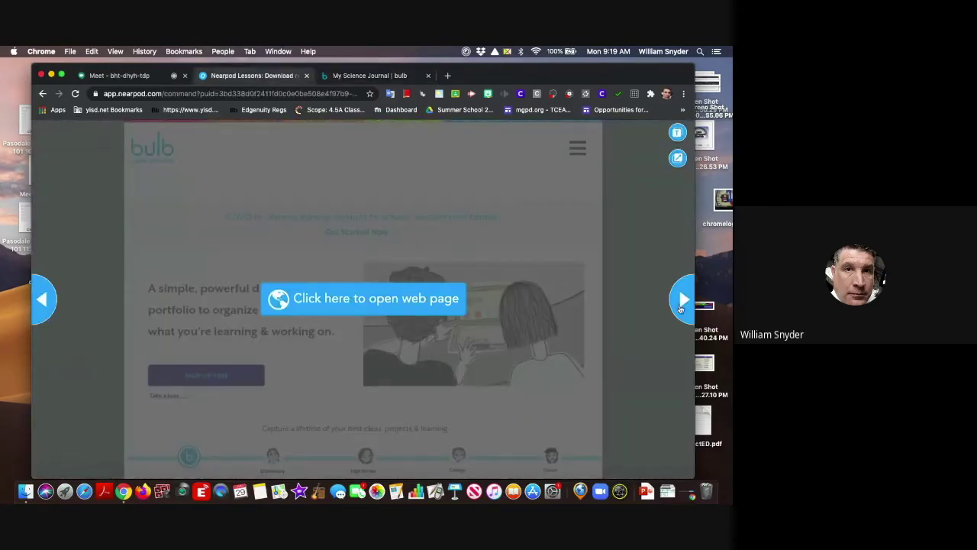
{"action": "left_click", "coordinate": [684, 299]}
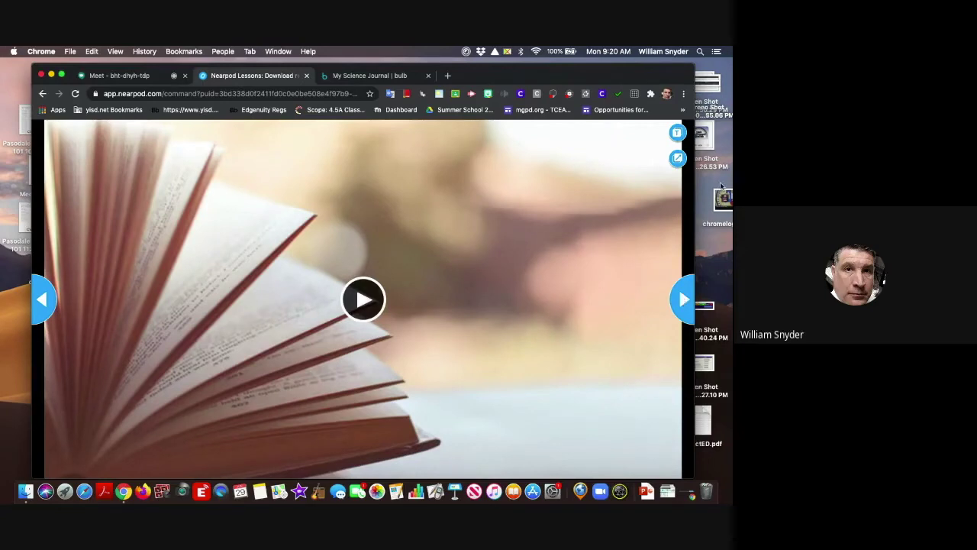
{"action": "left_click", "coordinate": [676, 133]}
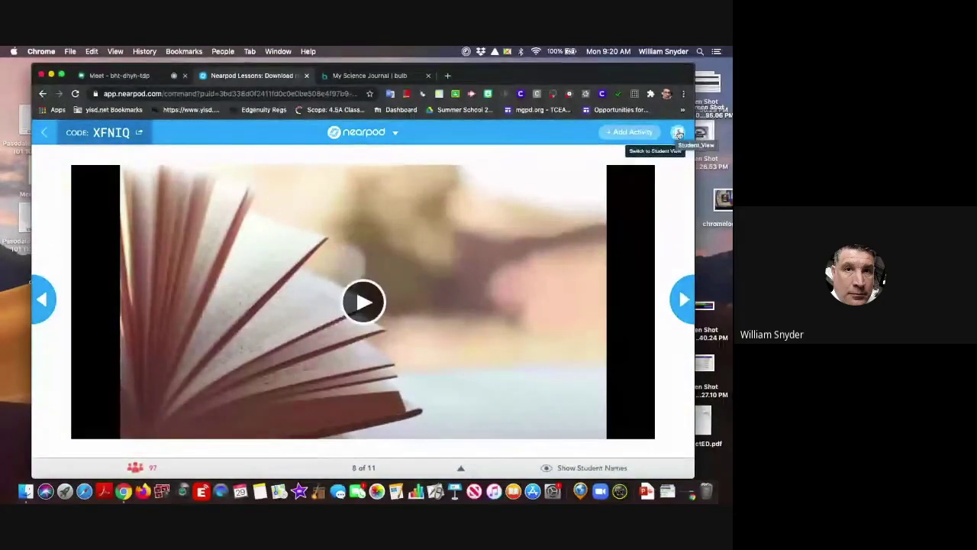
Add an open-ended question activity reading "How will you use Bulb?" and share it with the class
{"action": "left_click", "coordinate": [626, 133]}
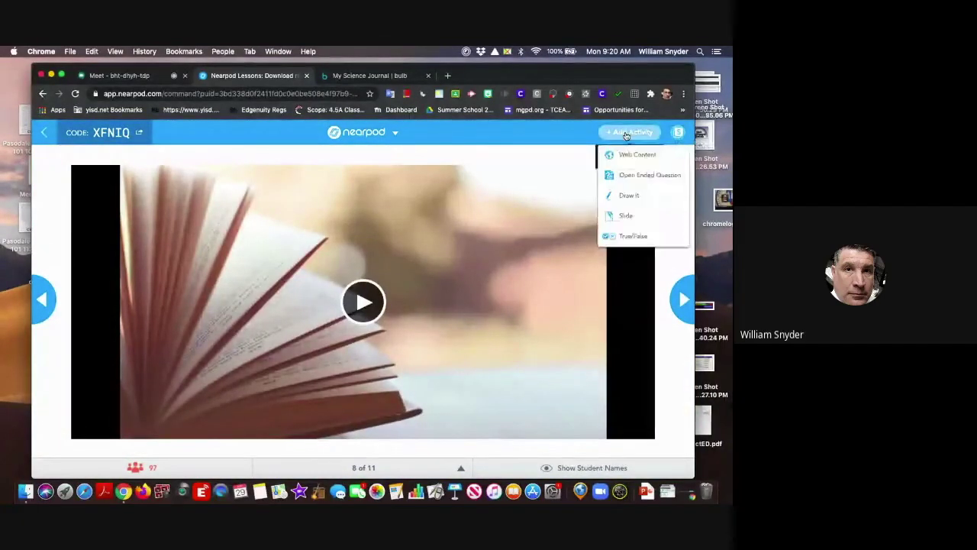
{"action": "left_click", "coordinate": [627, 175]}
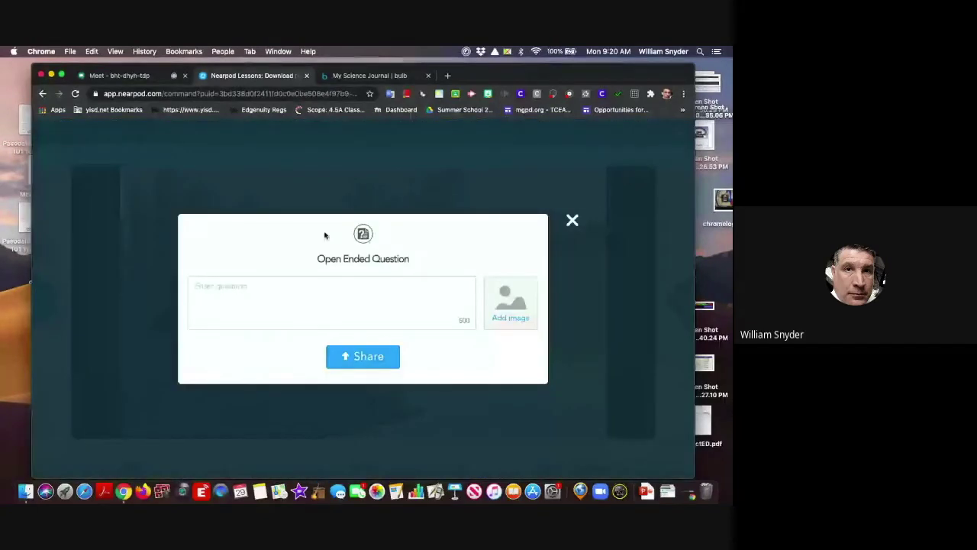
{"action": "left_click", "coordinate": [237, 293]}
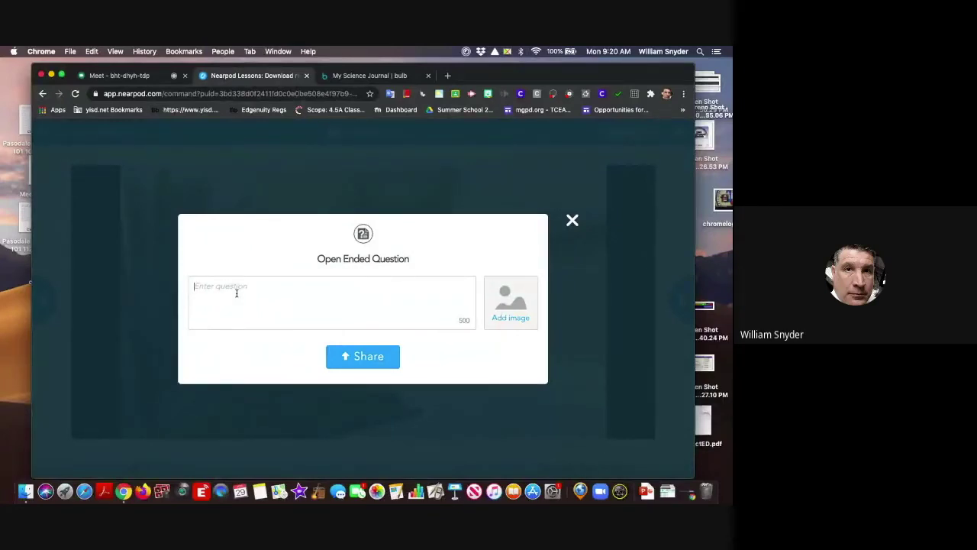
{"action": "type", "text": "How will you use Bulb?"}
{"action": "left_click", "coordinate": [374, 362]}
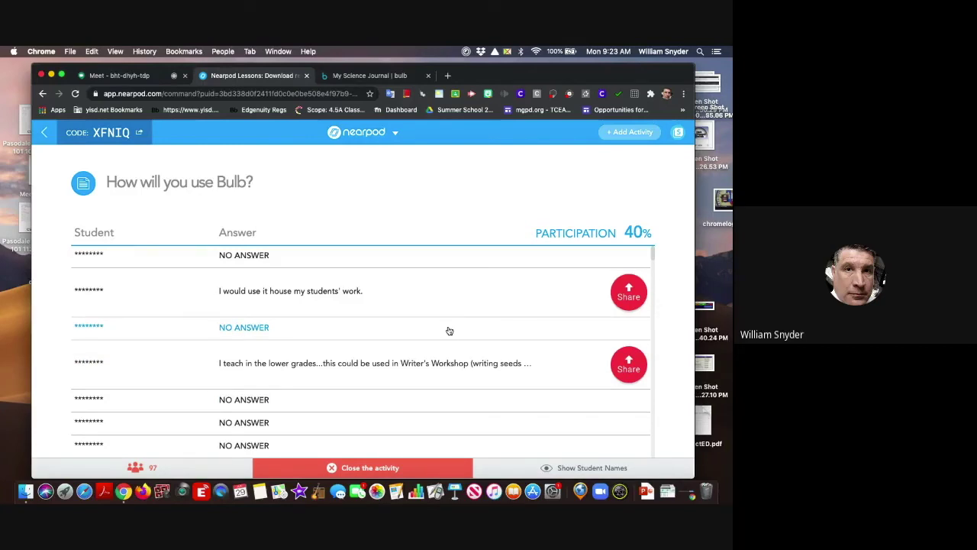
Read through the students' answers to the "How will you use Bulb?" question
{"action": "scroll", "coordinate": [449, 331], "scroll_direction": "down", "scroll_amount": 1}
{"action": "scroll", "coordinate": [450, 330], "scroll_direction": "down", "scroll_amount": 2}
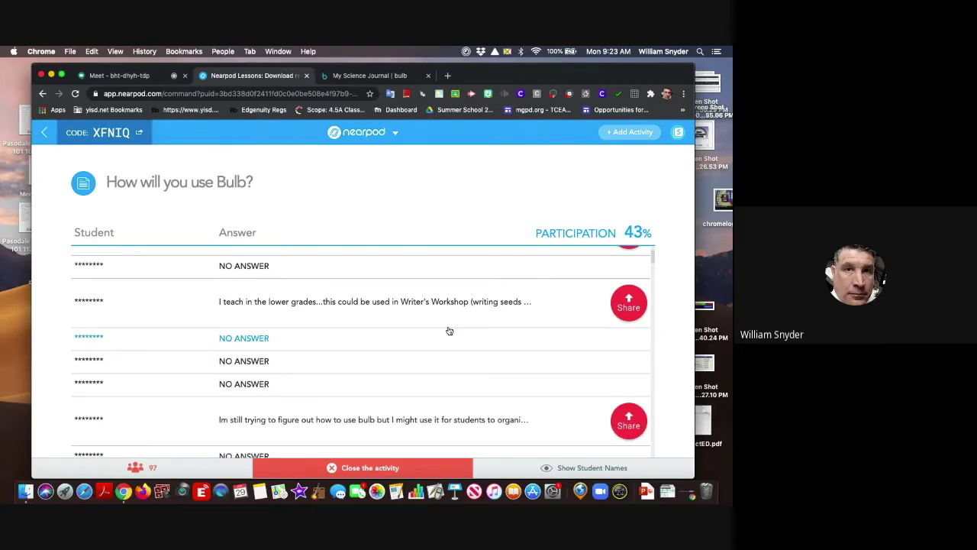
{"action": "scroll", "coordinate": [449, 330], "scroll_direction": "down", "scroll_amount": 1}
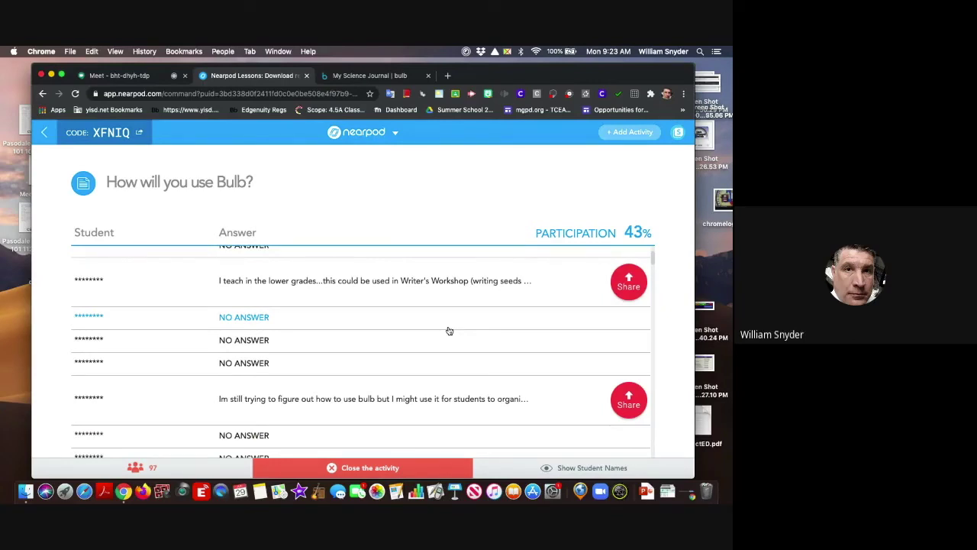
{"action": "scroll", "coordinate": [449, 331], "scroll_direction": "down", "scroll_amount": 2}
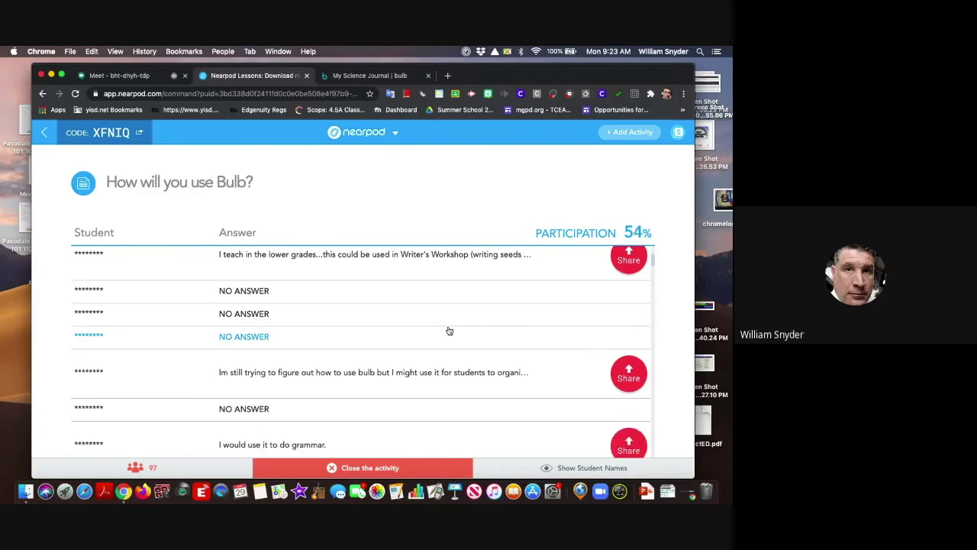
{"action": "scroll", "coordinate": [449, 330], "scroll_direction": "down", "scroll_amount": 2}
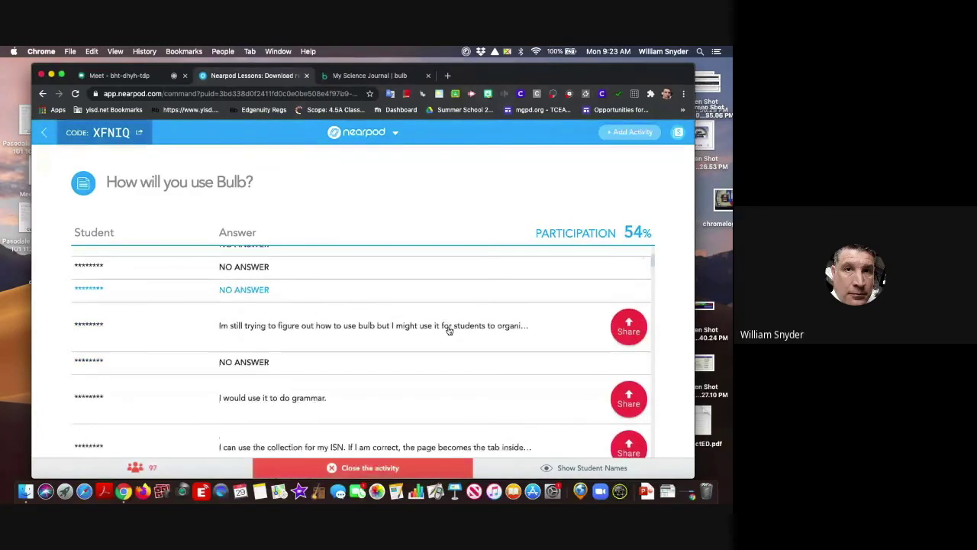
{"action": "scroll", "coordinate": [448, 330], "scroll_direction": "down", "scroll_amount": 1}
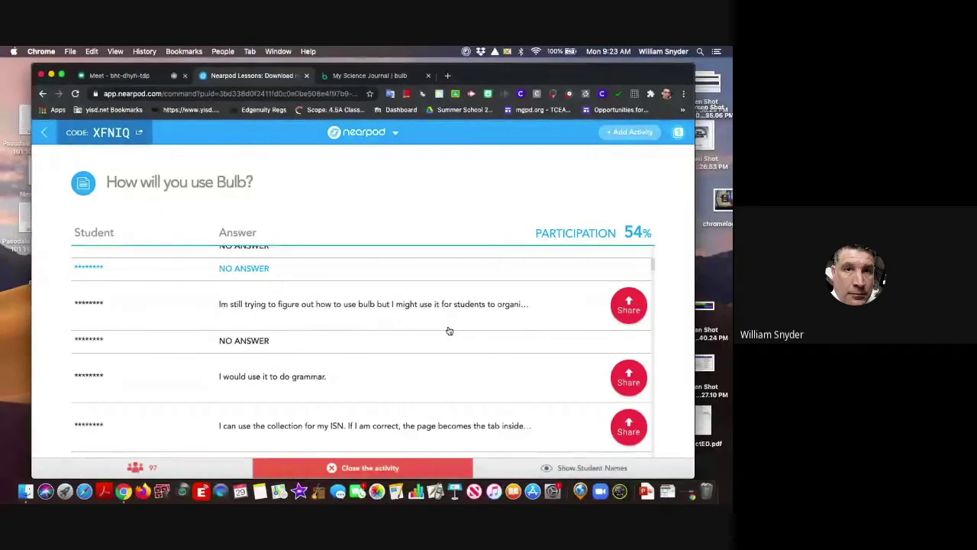
{"action": "scroll", "coordinate": [449, 330], "scroll_direction": "down", "scroll_amount": 4}
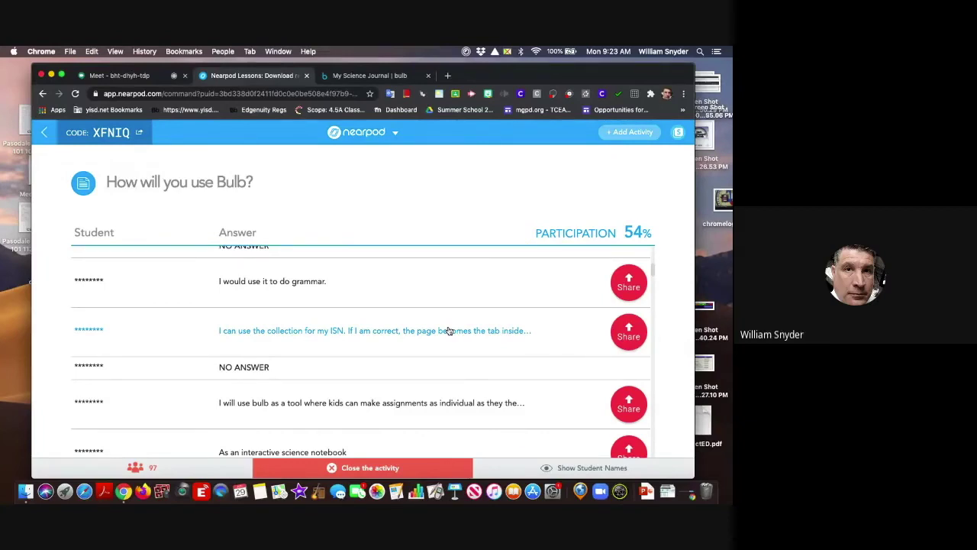
{"action": "scroll", "coordinate": [449, 331], "scroll_direction": "down", "scroll_amount": 1}
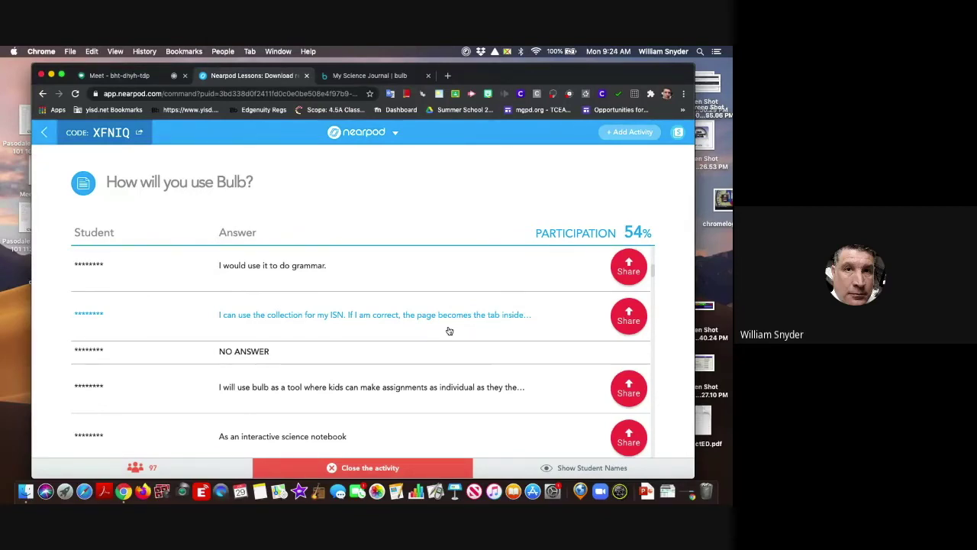
Share and unshare the interactive science notebook, individual assignments and professional development answers with the class, one at a time
{"action": "left_click", "coordinate": [626, 440]}
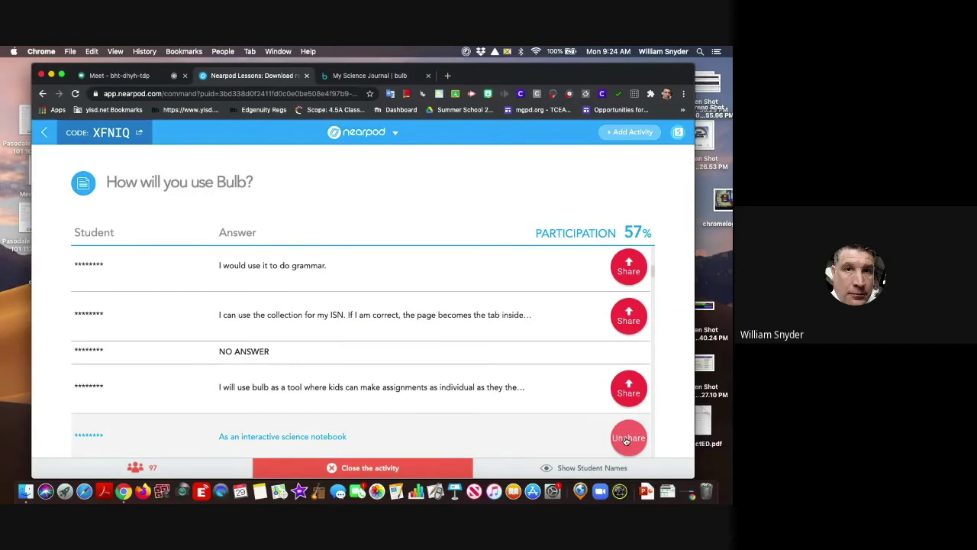
{"action": "left_click", "coordinate": [625, 441]}
{"action": "left_click", "coordinate": [629, 388]}
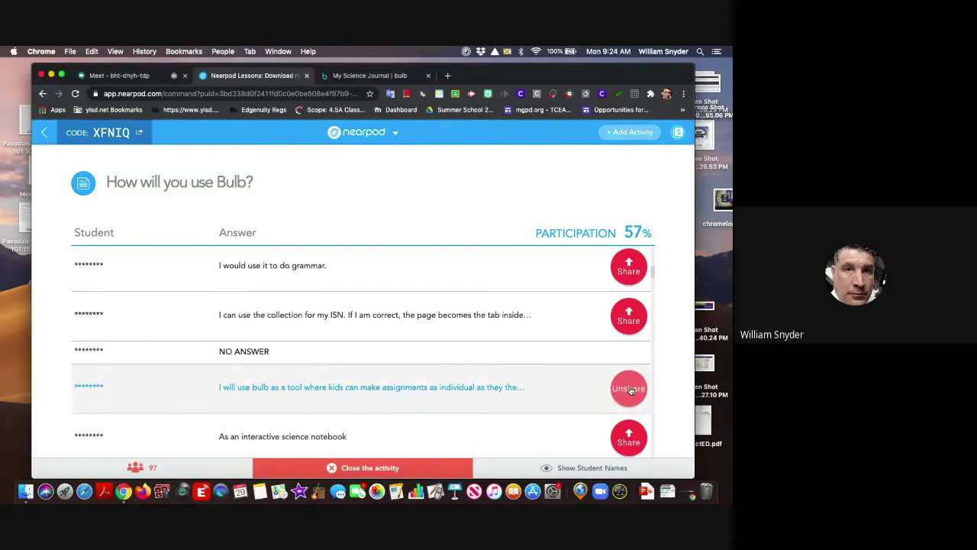
{"action": "left_click", "coordinate": [626, 413]}
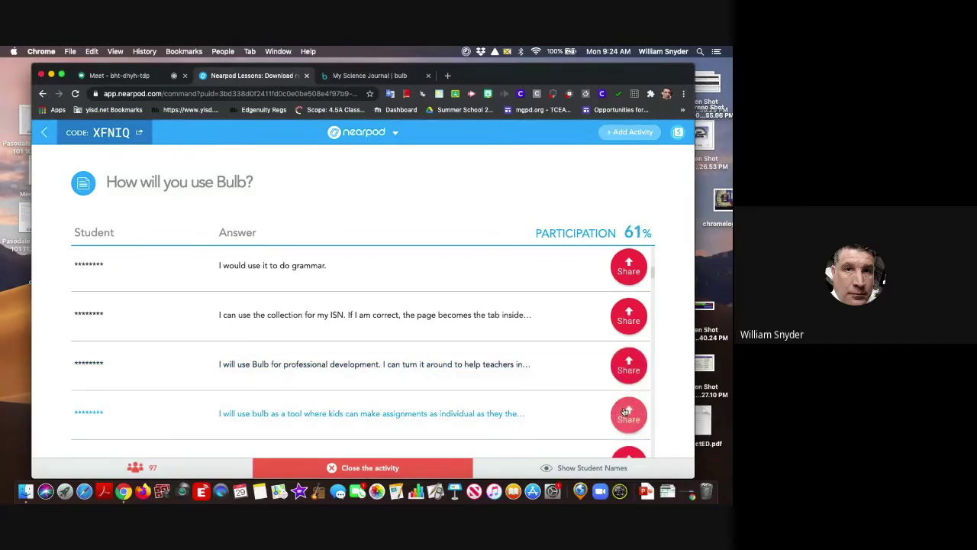
{"action": "left_click", "coordinate": [629, 362]}
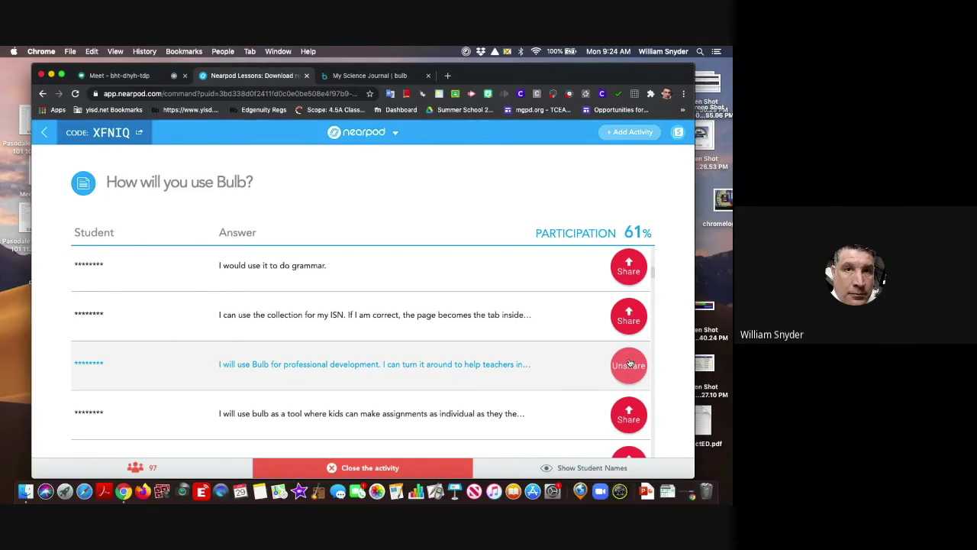
{"action": "left_click", "coordinate": [629, 363]}
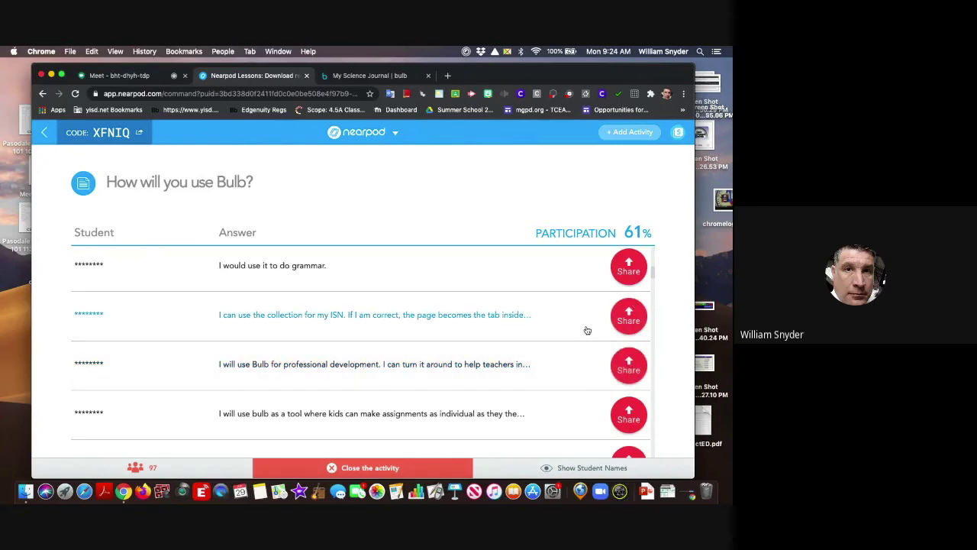
Share the answer about students organizing work into notebooks with the class, unshare it and look over the remaining answers
{"action": "scroll", "coordinate": [587, 329], "scroll_direction": "down", "scroll_amount": 2}
{"action": "scroll", "coordinate": [587, 330], "scroll_direction": "up", "scroll_amount": 5}
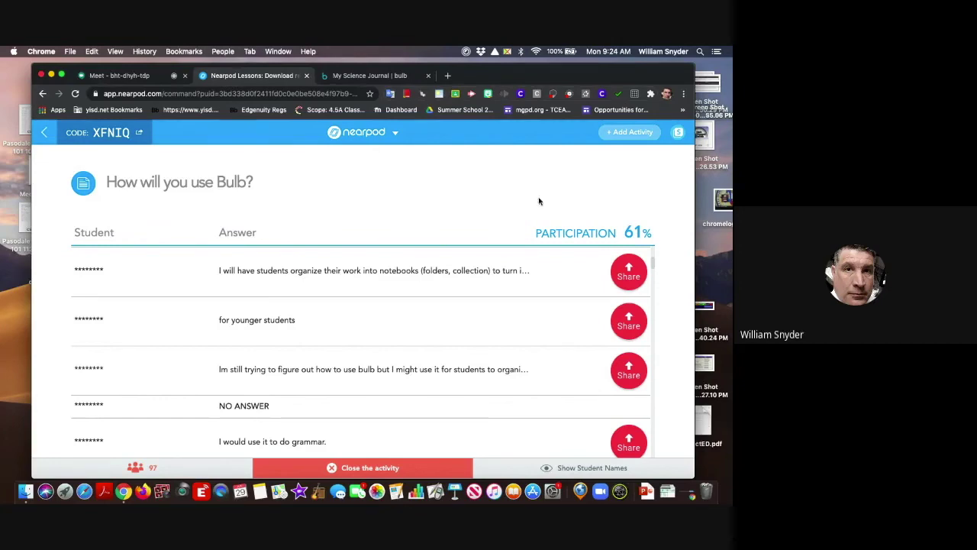
{"action": "left_click", "coordinate": [629, 273]}
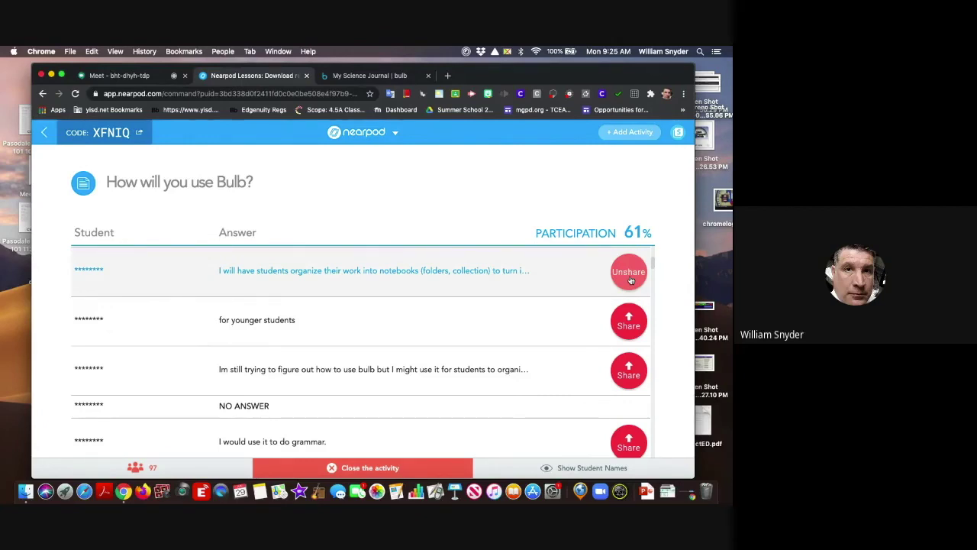
{"action": "left_click", "coordinate": [629, 275]}
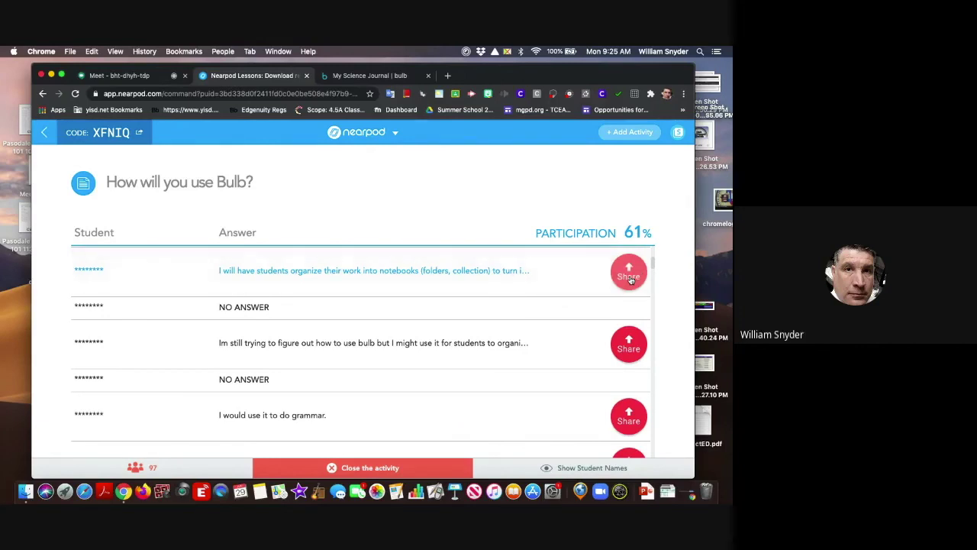
{"action": "scroll", "coordinate": [538, 372], "scroll_direction": "down", "scroll_amount": 5}
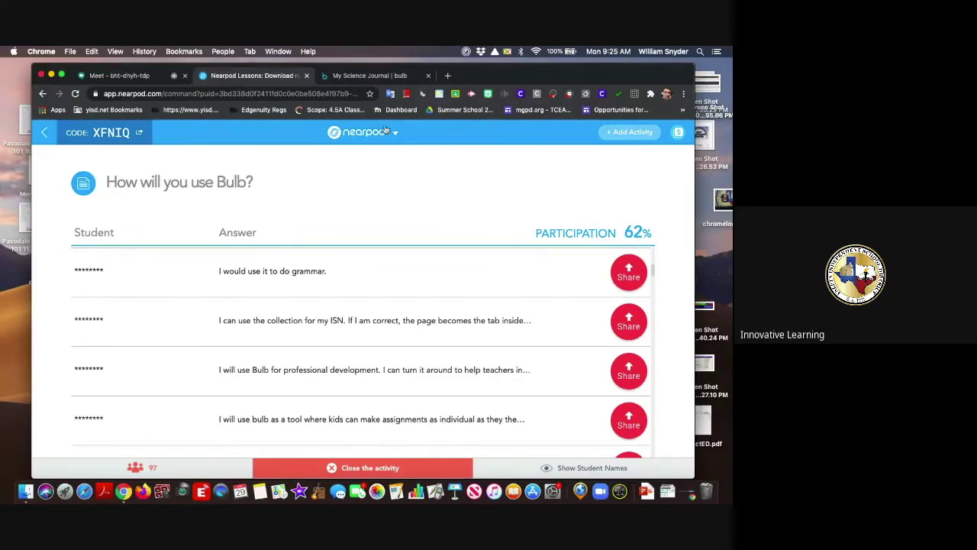
Check the My Science Journal collection in bulb, return to Nearpod and end the open-ended question activity
{"action": "left_click", "coordinate": [372, 76]}
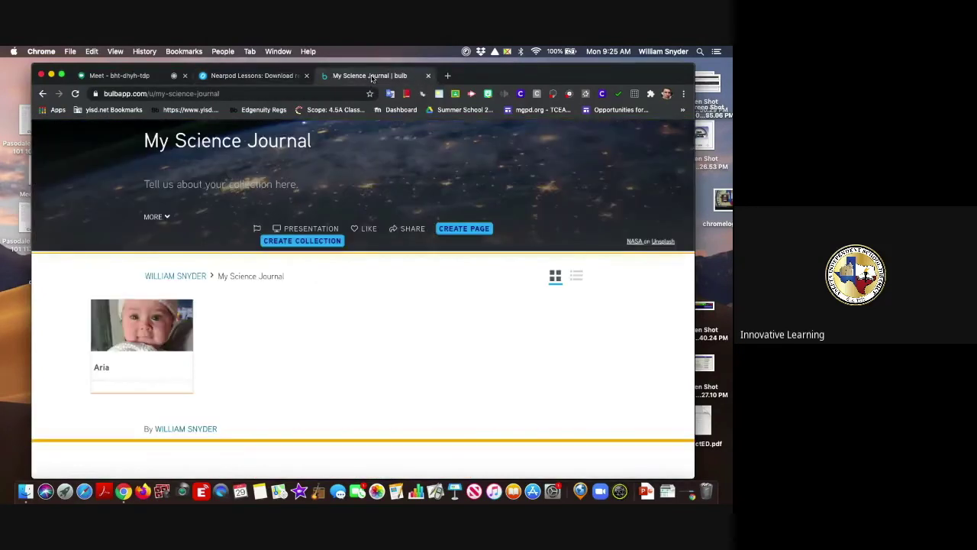
{"action": "left_click", "coordinate": [274, 77]}
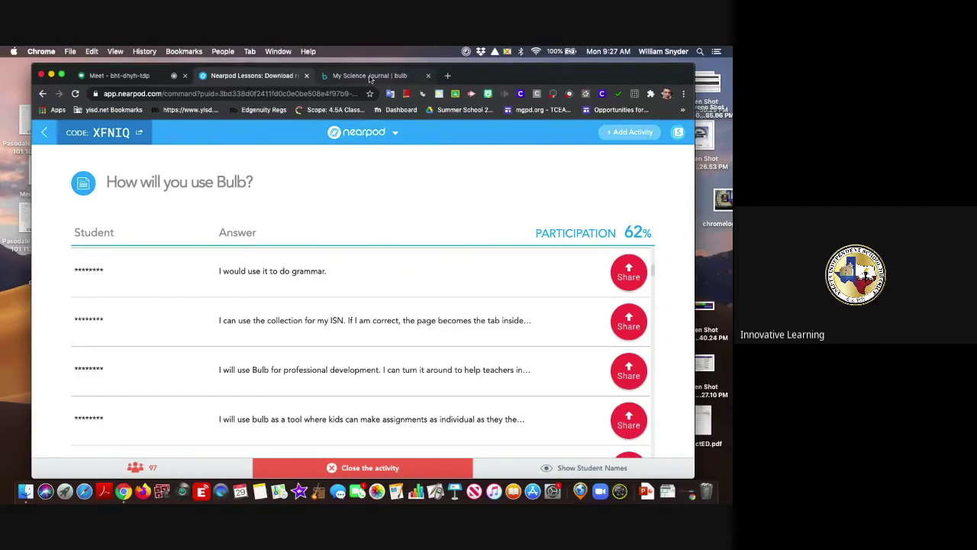
{"action": "left_click", "coordinate": [368, 469]}
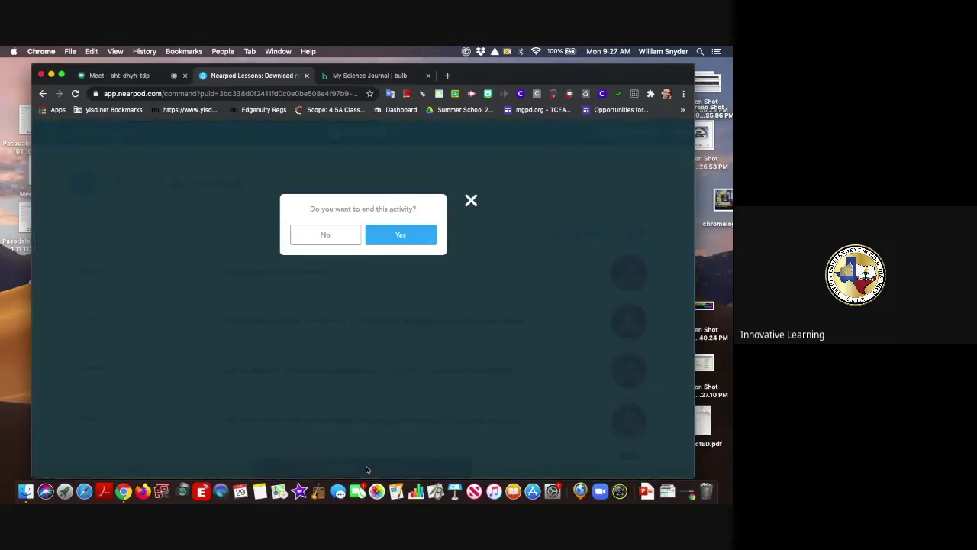
{"action": "left_click", "coordinate": [412, 236]}
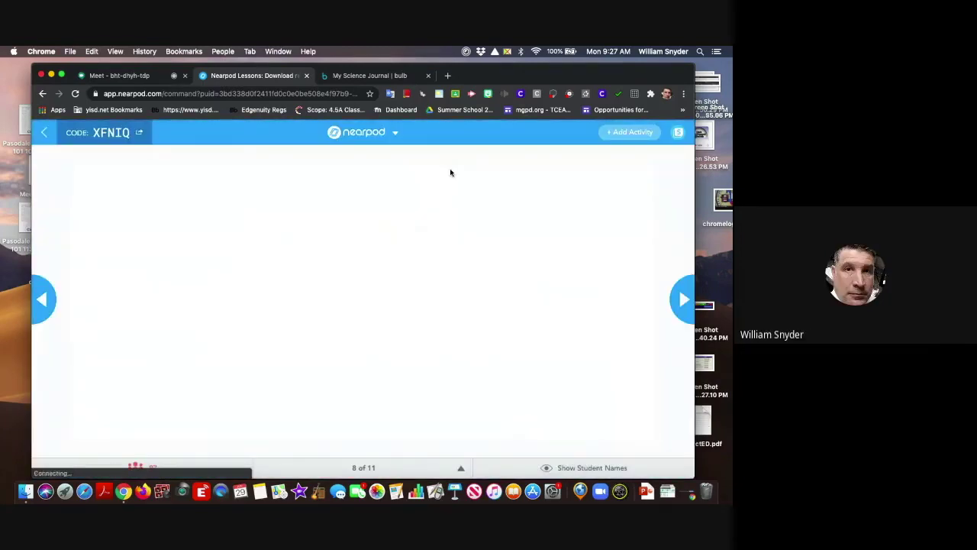
Switch to the My Science Journal collection in bulb, open the Aria page and bring up its publish settings
{"action": "left_click", "coordinate": [369, 77]}
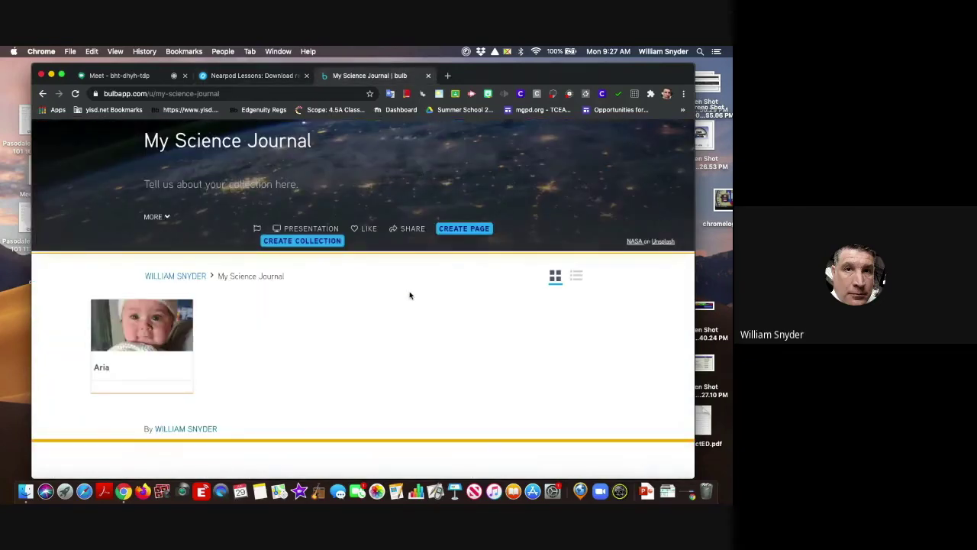
{"action": "scroll", "coordinate": [407, 296], "scroll_direction": "down", "scroll_amount": 1}
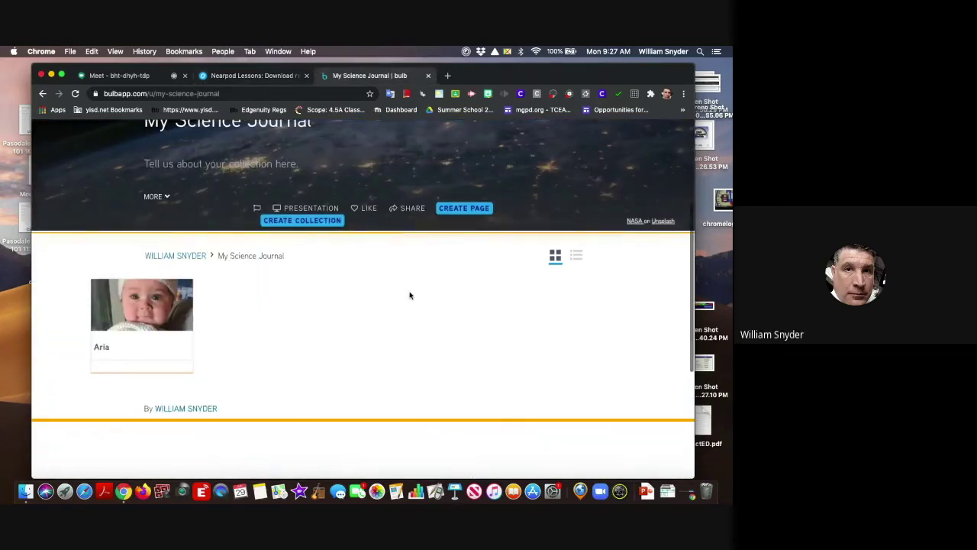
{"action": "left_click", "coordinate": [136, 323]}
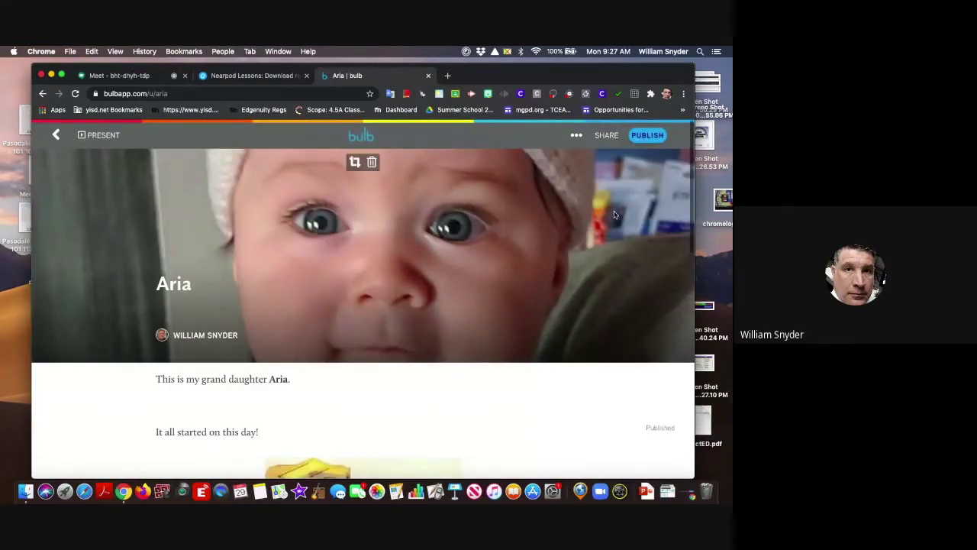
{"action": "left_click", "coordinate": [649, 136]}
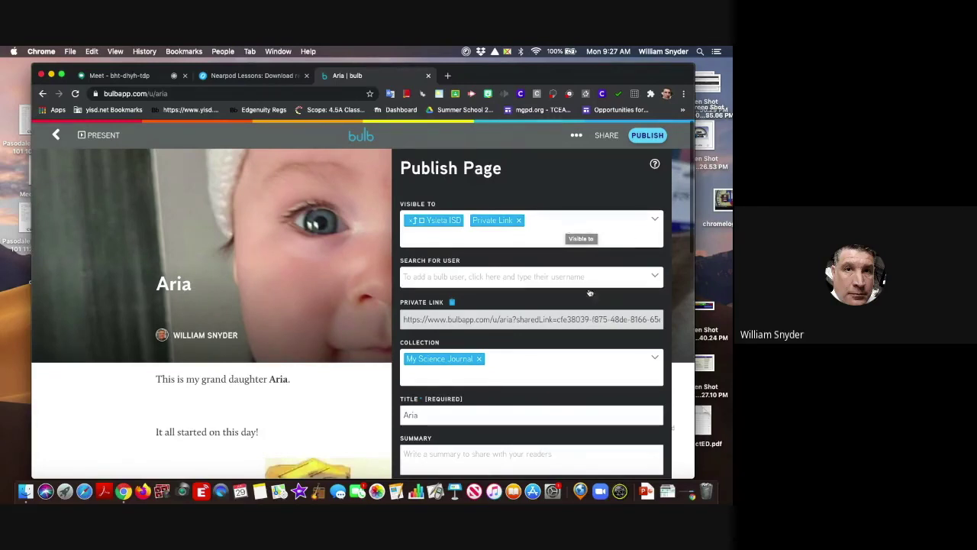
Review the Aria page's publish options, from visibility, user search and the private link down to saving it as a template
{"action": "left_click", "coordinate": [539, 275]}
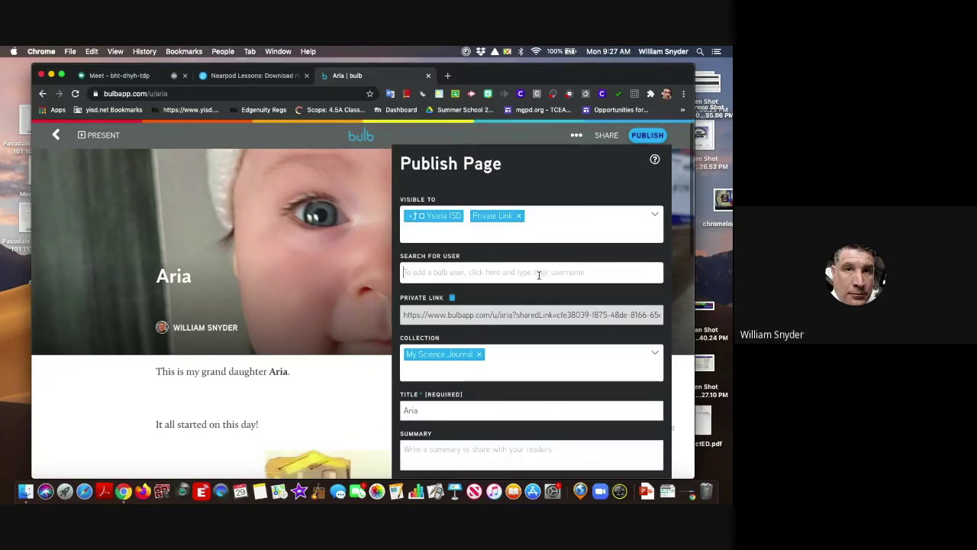
{"action": "scroll", "coordinate": [539, 276], "scroll_direction": "down", "scroll_amount": 2}
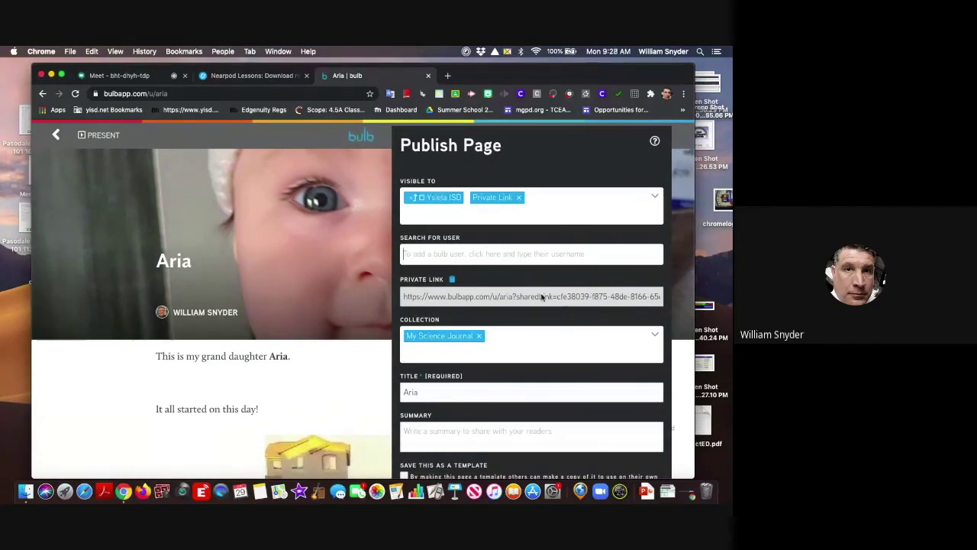
{"action": "left_click", "coordinate": [452, 281]}
{"action": "scroll", "coordinate": [521, 308], "scroll_direction": "down", "scroll_amount": 3}
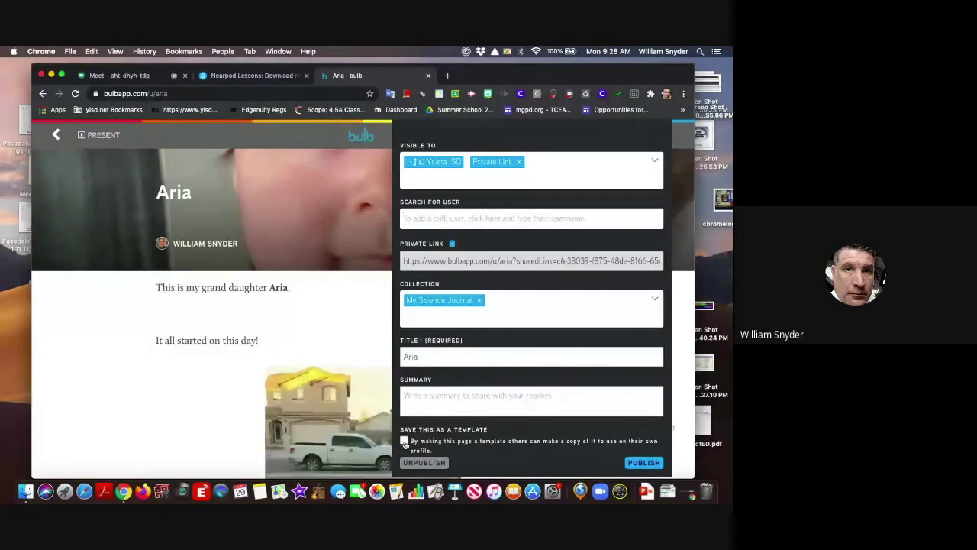
{"action": "scroll", "coordinate": [522, 384], "scroll_direction": "up", "scroll_amount": 3}
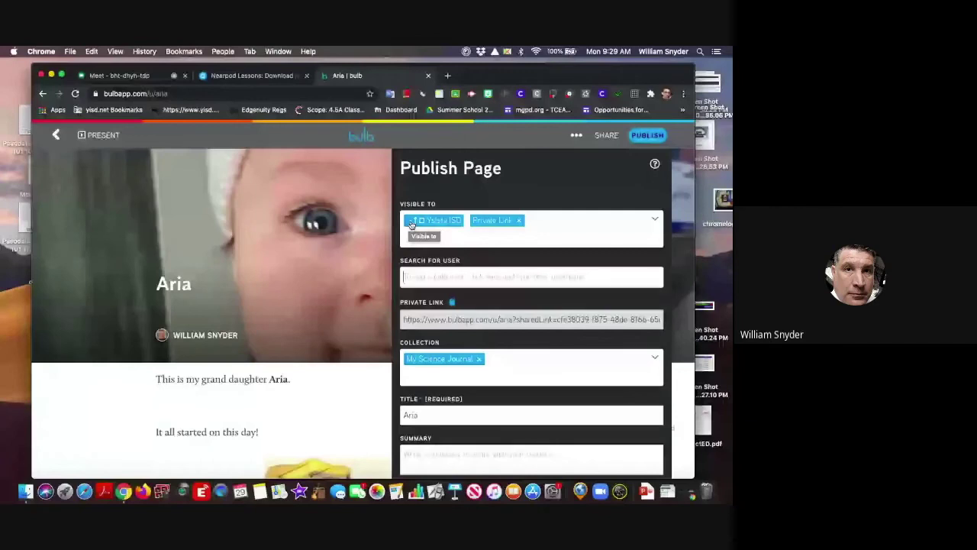
Check the Aria page's visibility choices, close its publish settings and look over the page and its published status
{"action": "left_click", "coordinate": [657, 222]}
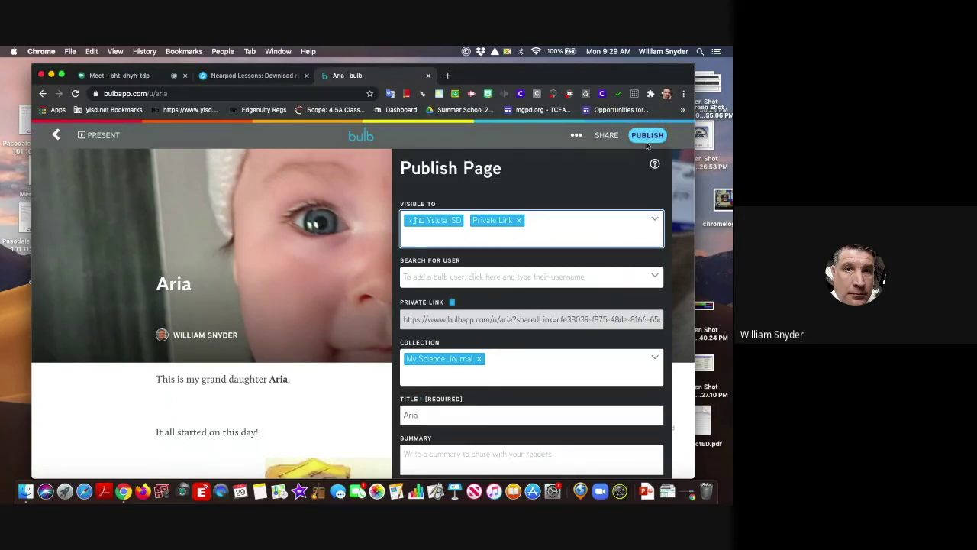
{"action": "scroll", "coordinate": [624, 239], "scroll_direction": "down", "scroll_amount": 3}
{"action": "scroll", "coordinate": [625, 239], "scroll_direction": "down", "scroll_amount": 2}
{"action": "left_click", "coordinate": [642, 412]}
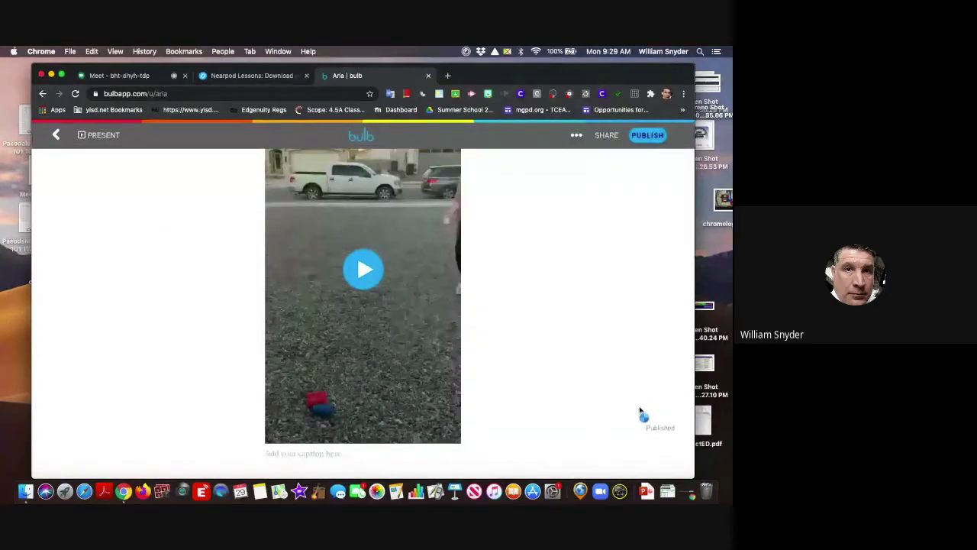
{"action": "scroll", "coordinate": [641, 412], "scroll_direction": "up", "scroll_amount": 5}
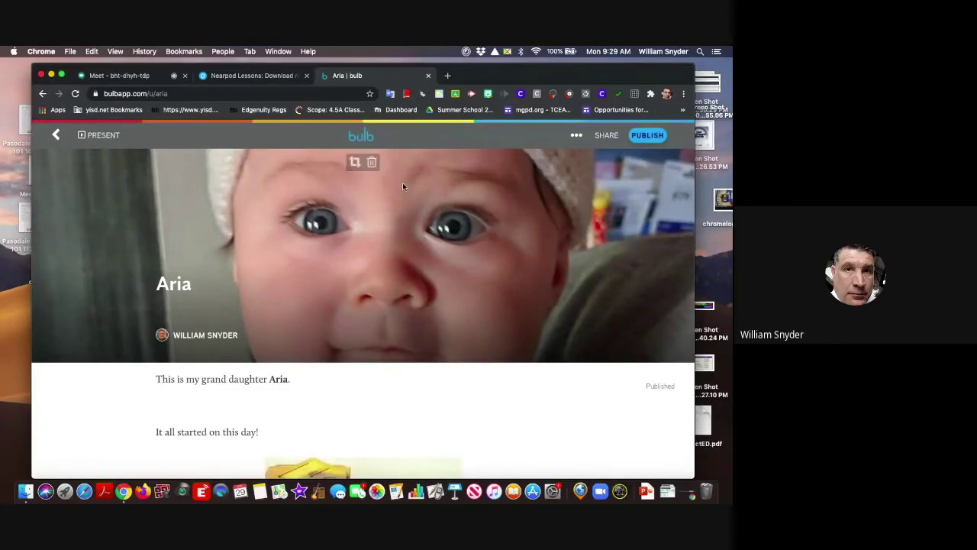
Return to the Nearpod lesson and advance from the video past the short story slide to the bulb question on slide 10
{"action": "left_click", "coordinate": [276, 77]}
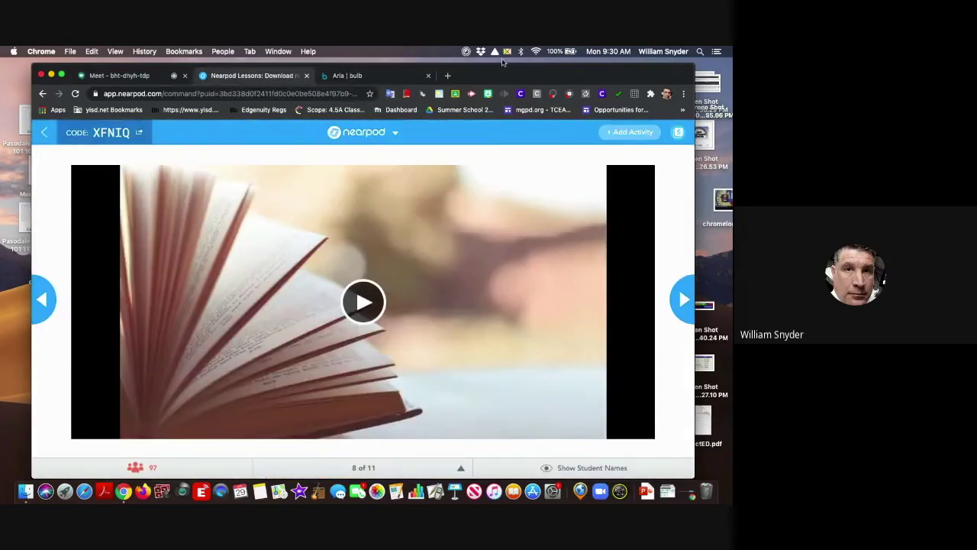
{"action": "left_click", "coordinate": [684, 302]}
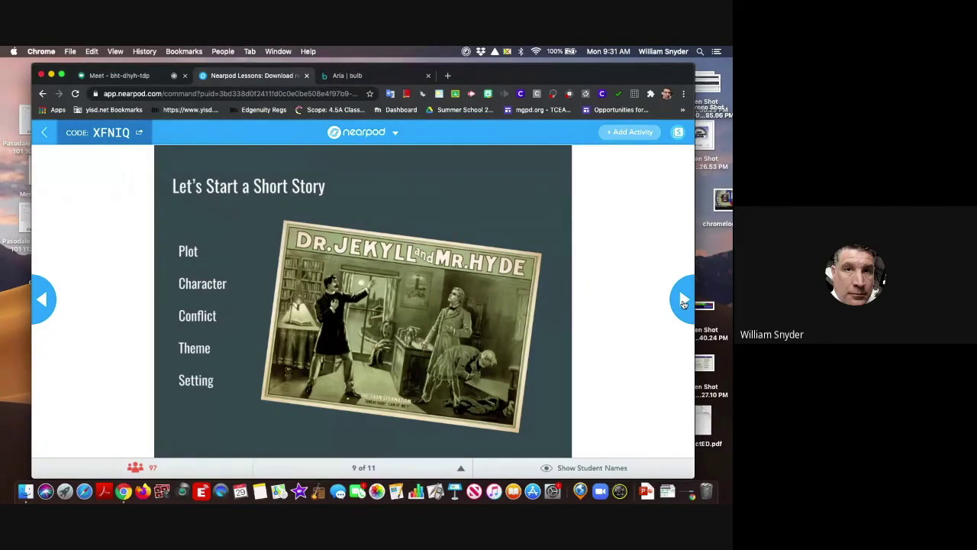
{"action": "left_click", "coordinate": [683, 301]}
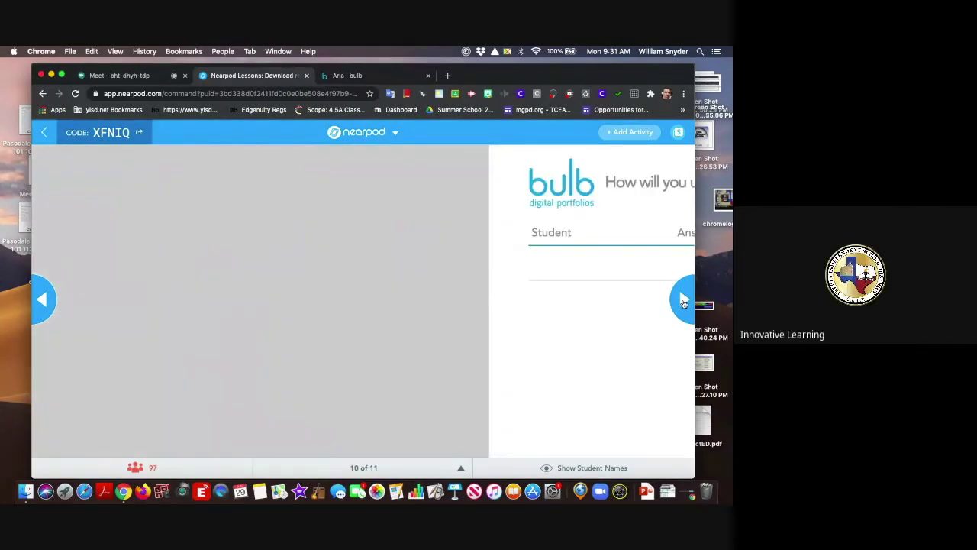